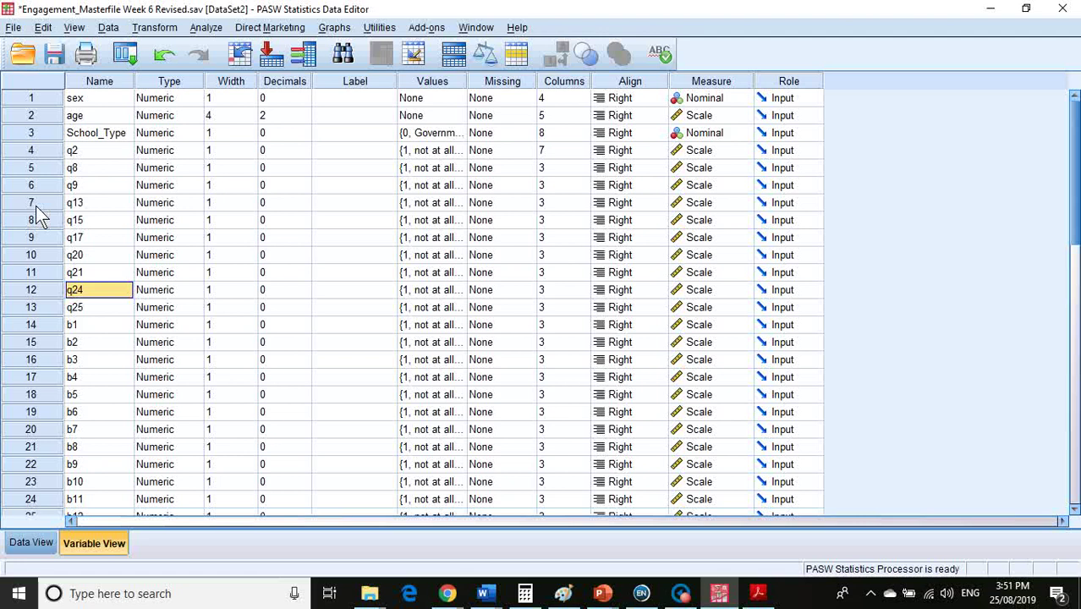
Open the Week 6 tutorial worksheet PDF in Acrobat Reader and examine the Item-Total Statistics example on page 9.
{"action": "left_click", "coordinate": [86, 153]}
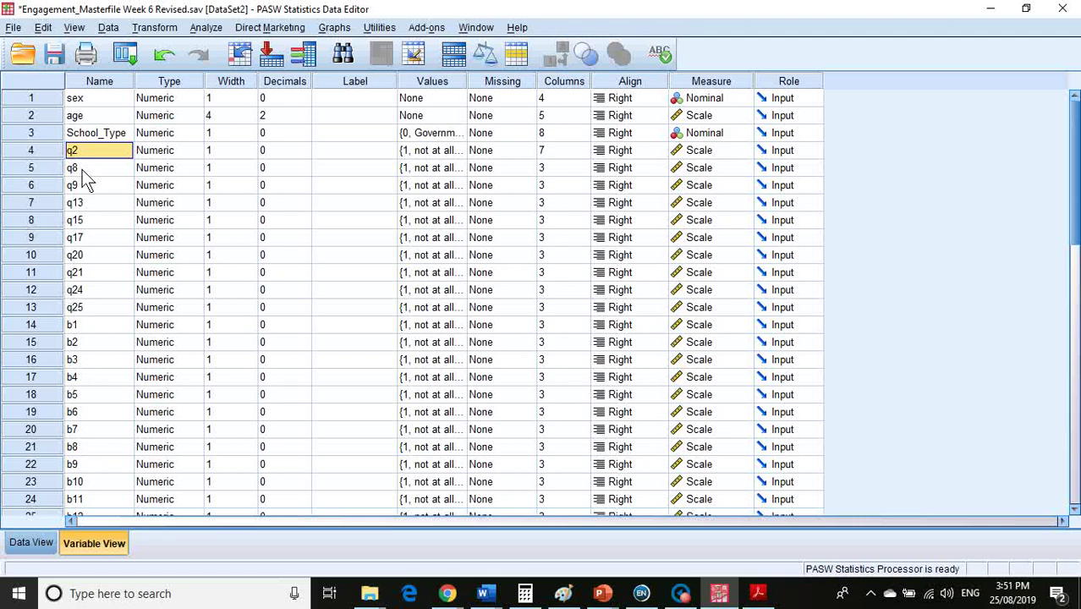
{"action": "left_click", "coordinate": [757, 593]}
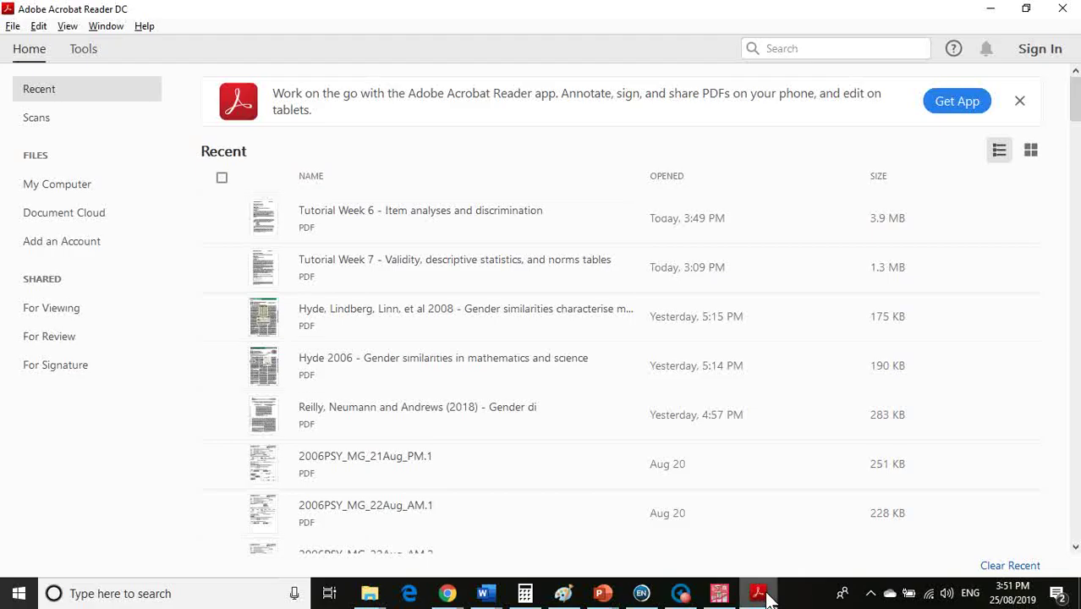
{"action": "left_click", "coordinate": [369, 592]}
{"action": "left_click", "coordinate": [410, 549]}
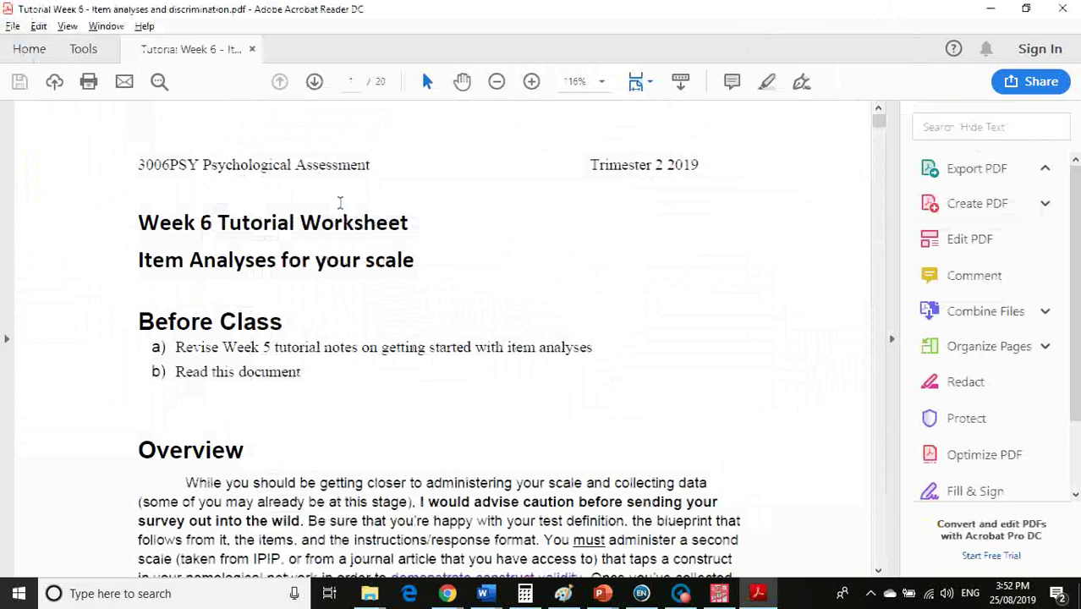
{"action": "scroll", "coordinate": [338, 203], "scroll_direction": "down", "scroll_amount": 20}
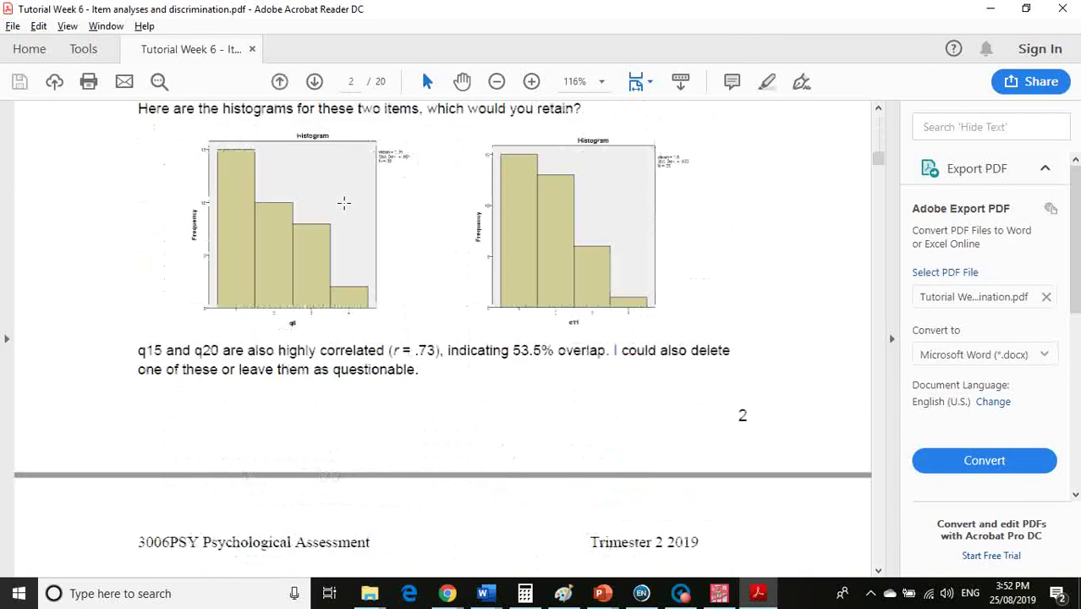
{"action": "scroll", "coordinate": [337, 203], "scroll_direction": "down", "scroll_amount": 20}
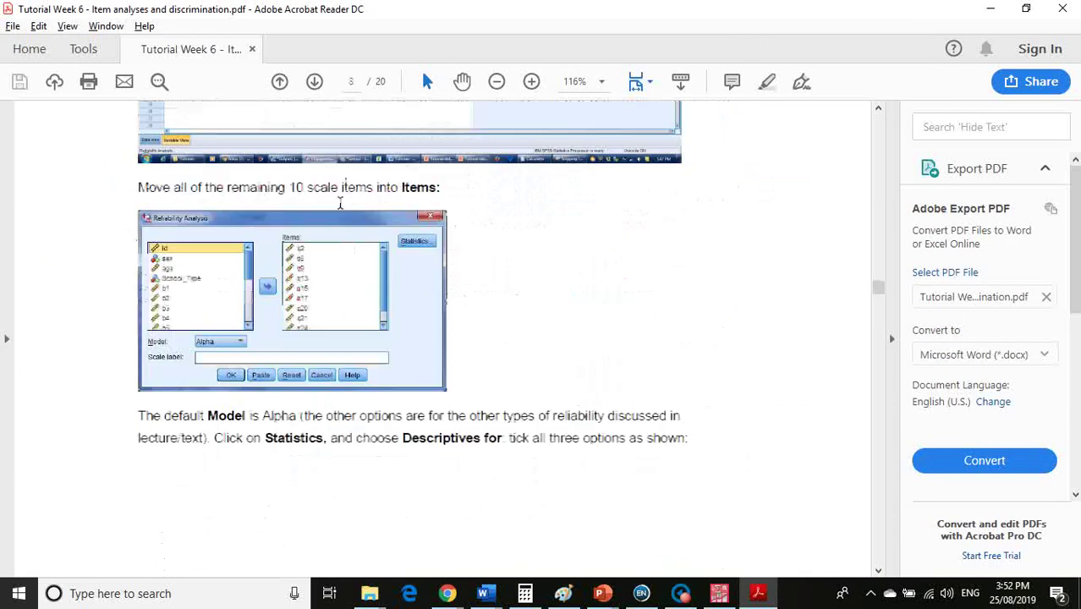
{"action": "scroll", "coordinate": [337, 202], "scroll_direction": "down", "scroll_amount": 8}
{"action": "scroll", "coordinate": [337, 203], "scroll_direction": "up", "scroll_amount": 12}
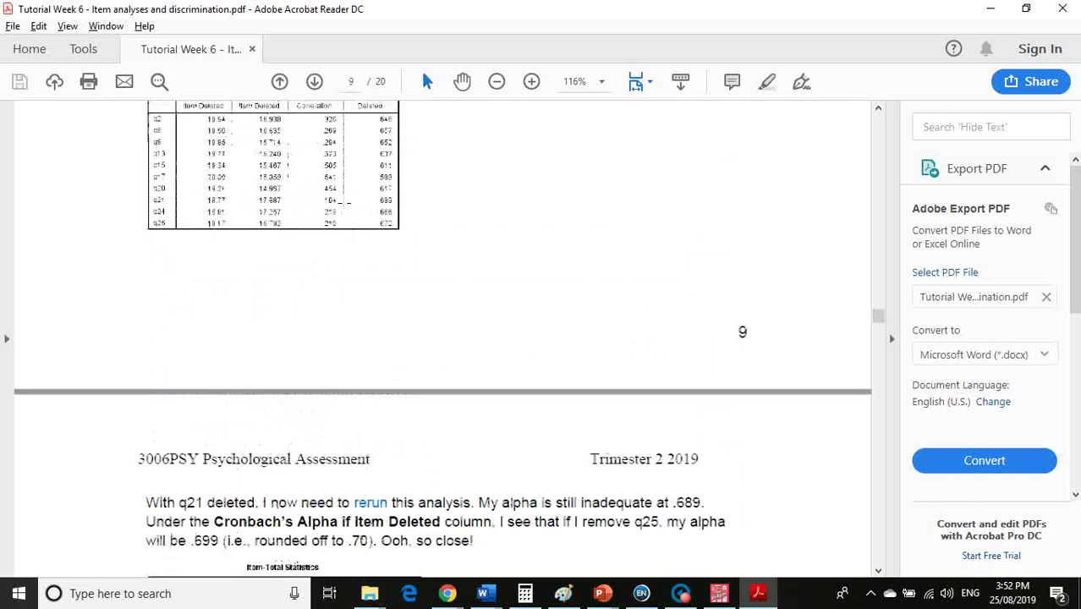
{"action": "scroll", "coordinate": [336, 203], "scroll_direction": "down", "scroll_amount": 5}
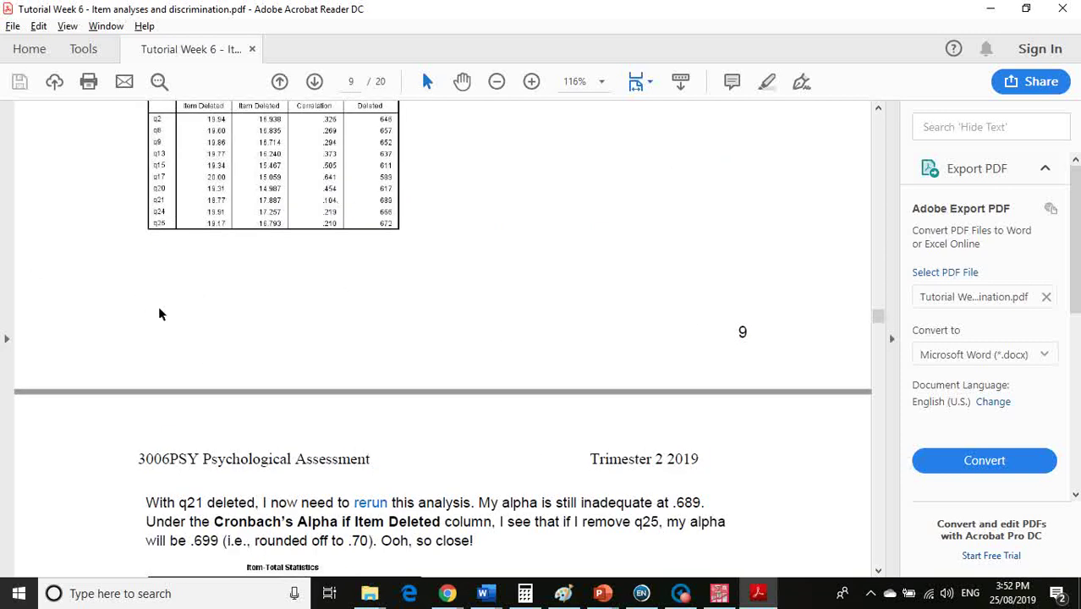
{"action": "scroll", "coordinate": [161, 309], "scroll_direction": "up", "scroll_amount": 2}
{"action": "scroll", "coordinate": [170, 342], "scroll_direction": "up", "scroll_amount": 1}
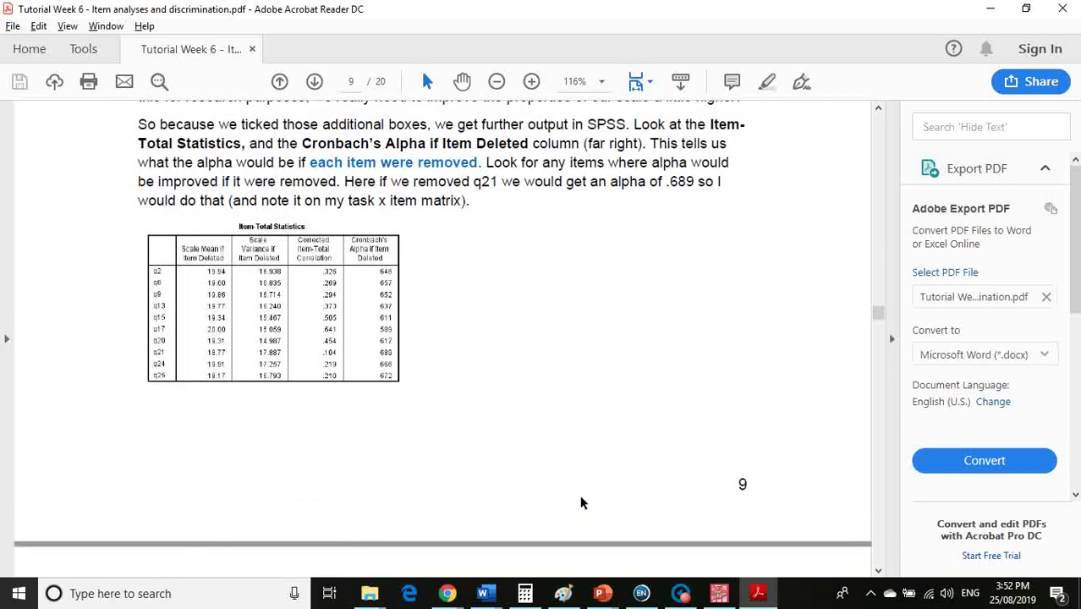
In the PASW Statistics Data Editor, set up a Reliability Analysis using items q2 through q25 with the scale label Engagement.
{"action": "left_click", "coordinate": [719, 593]}
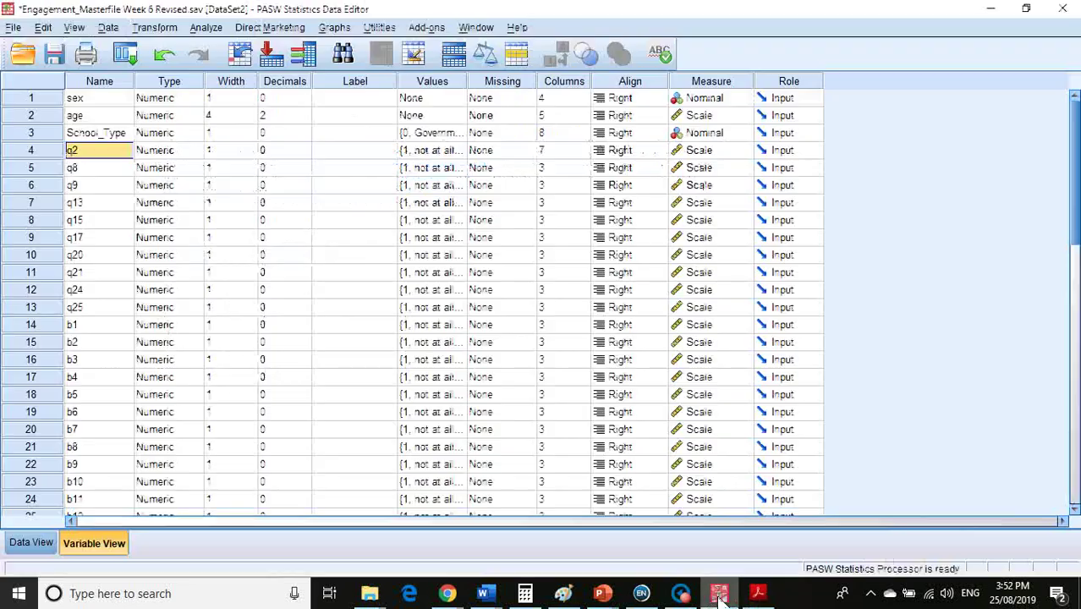
{"action": "left_click", "coordinate": [211, 27]}
{"action": "mouse_move", "coordinate": [240, 290]}
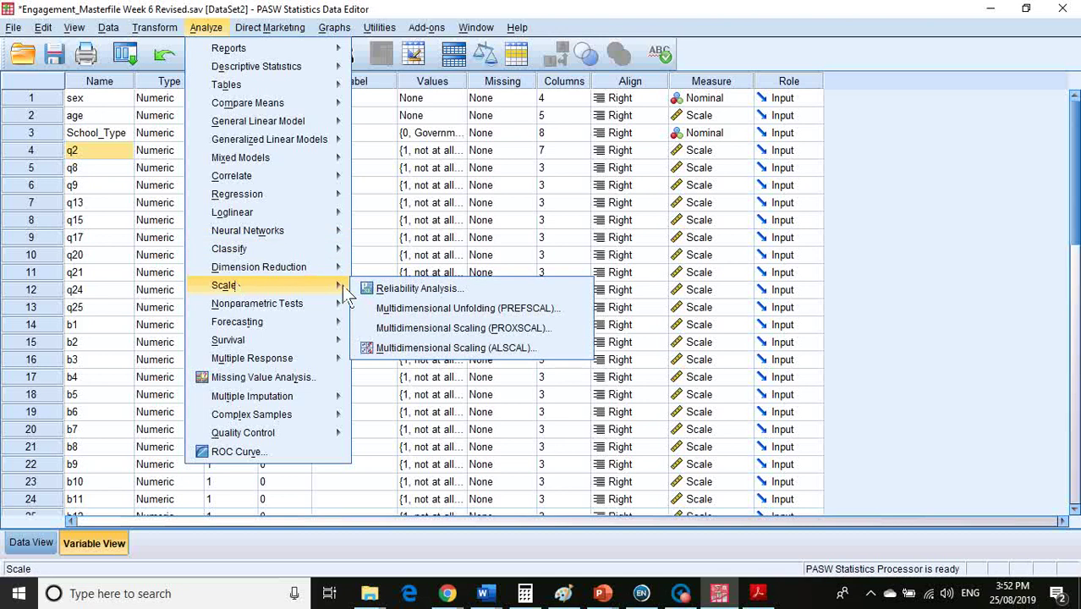
{"action": "left_click", "coordinate": [368, 290]}
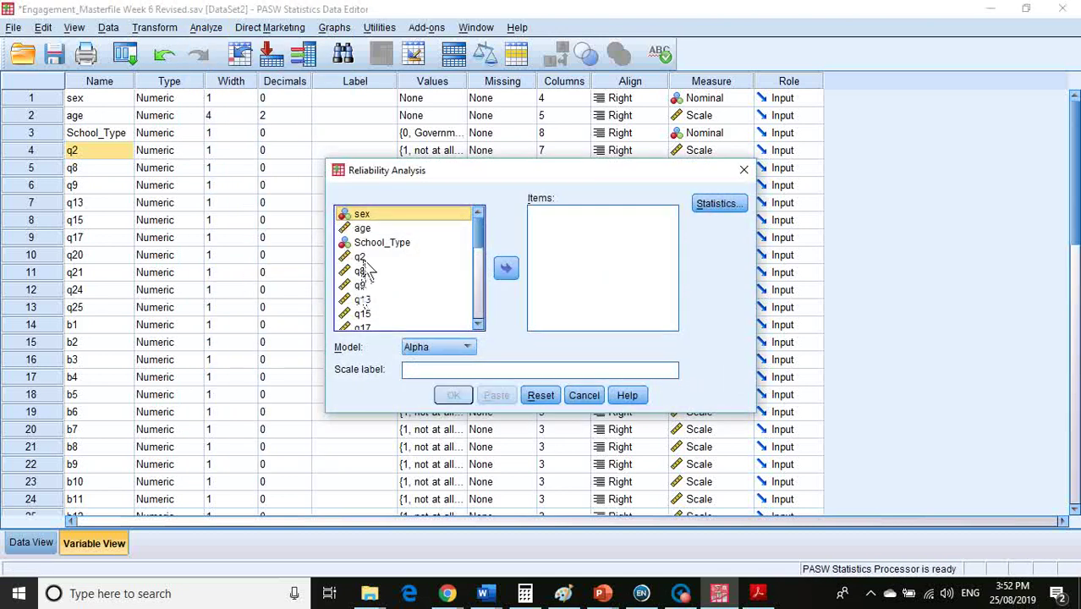
{"action": "left_click", "coordinate": [361, 257]}
{"action": "left_click_drag", "start_coordinate": [478, 241], "coordinate": [476, 270]}
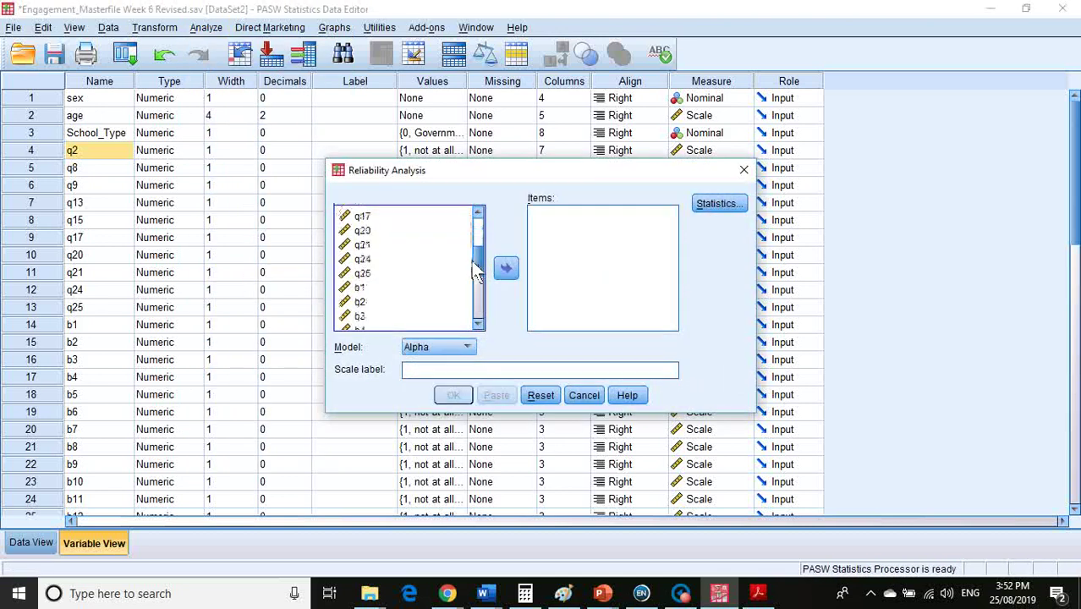
{"action": "left_click", "coordinate": [423, 273], "text": "shift"}
{"action": "left_click", "coordinate": [505, 267]}
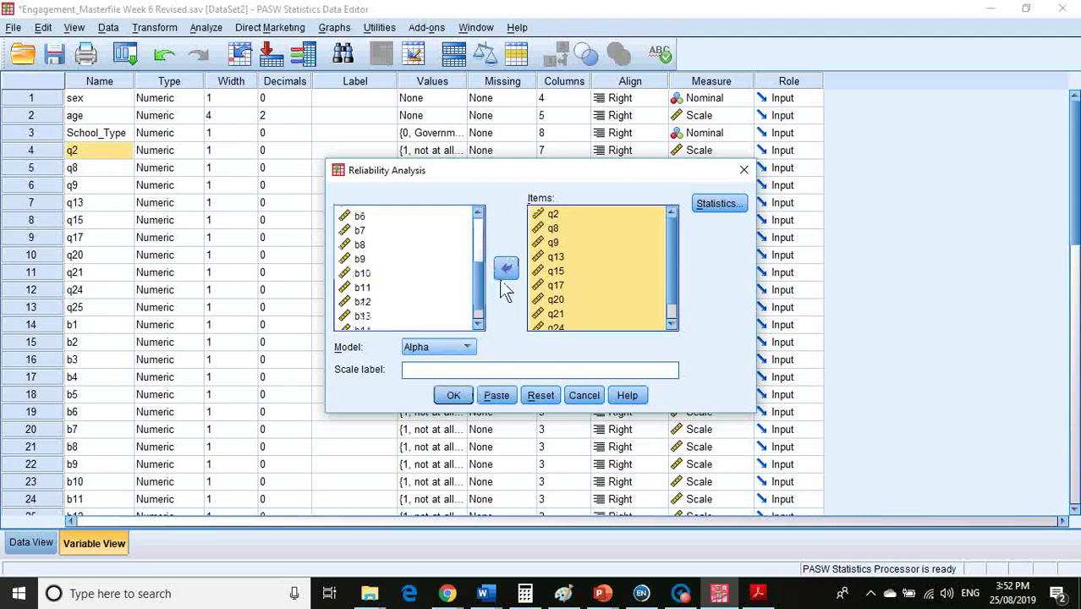
{"action": "left_click", "coordinate": [440, 370]}
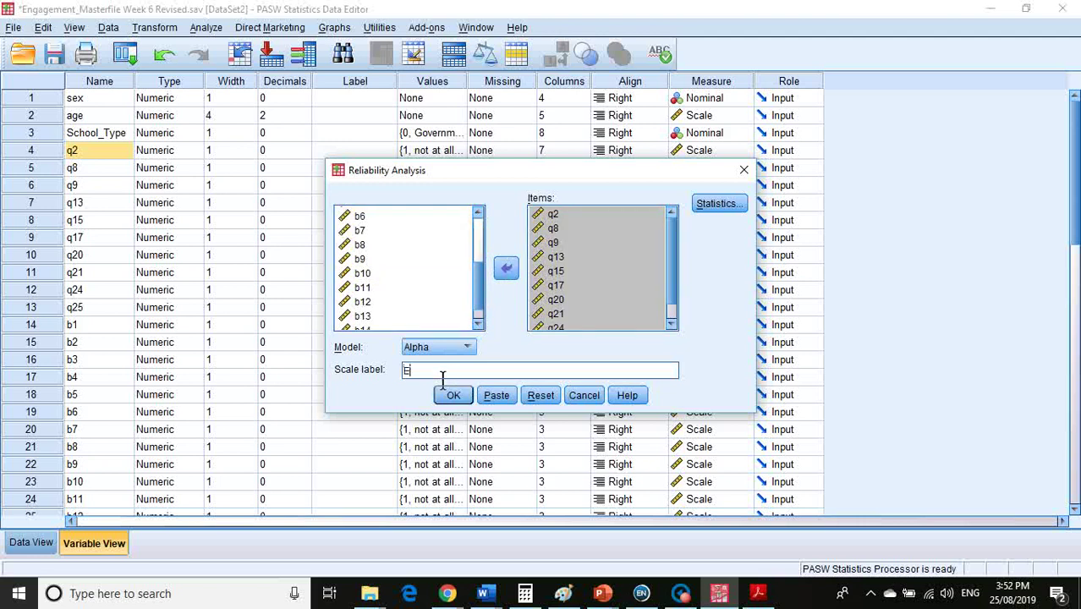
Request descriptives for item, scale and scale if item deleted, and run the reliability analysis.
{"action": "left_click", "coordinate": [717, 205]}
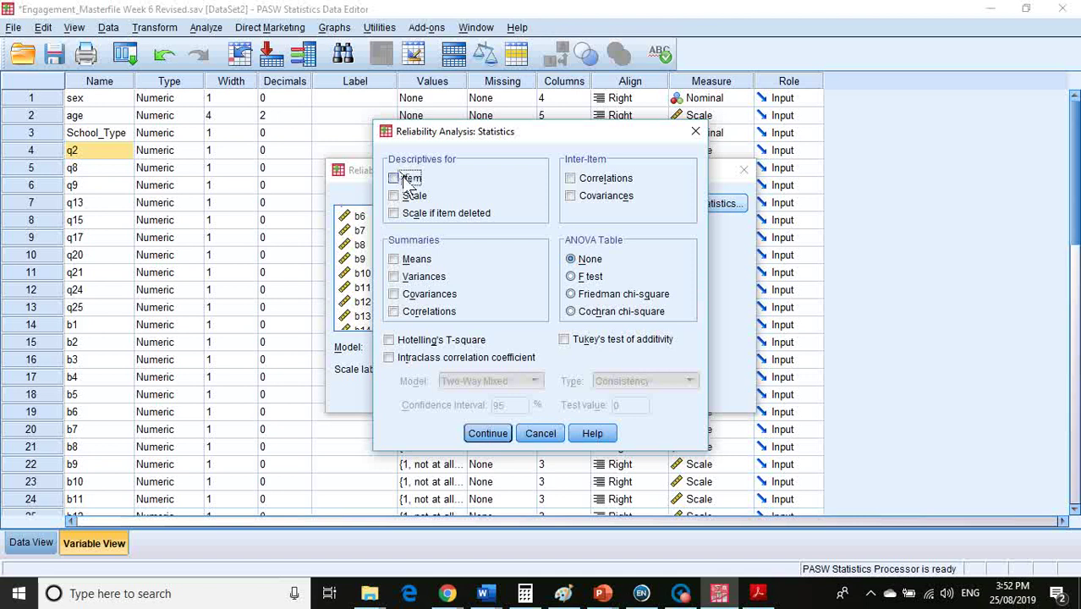
{"action": "left_click", "coordinate": [409, 180]}
{"action": "left_click", "coordinate": [410, 179]}
{"action": "left_click", "coordinate": [412, 196]}
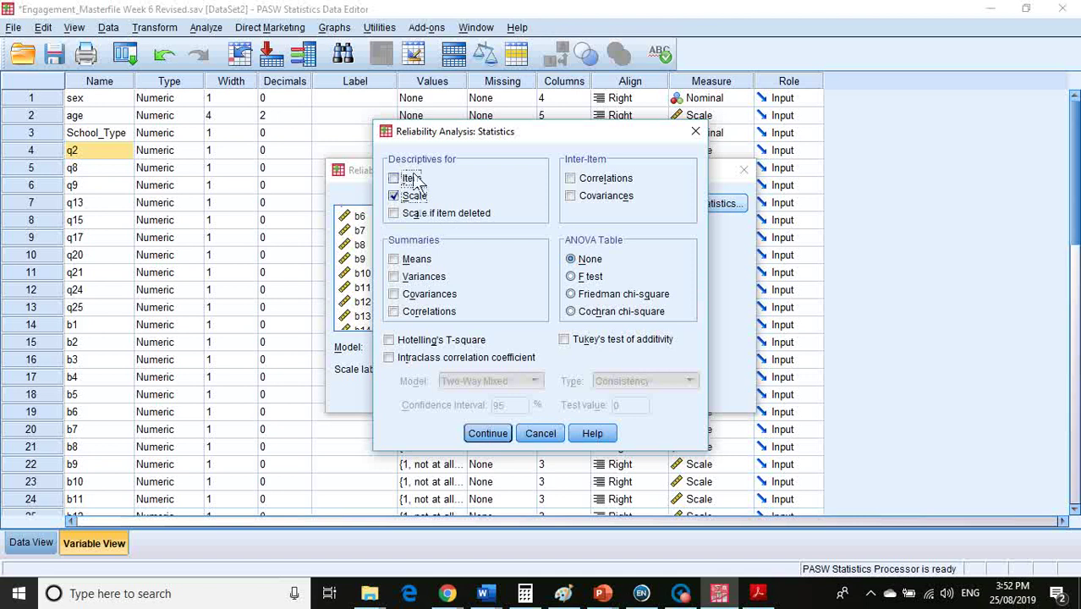
{"action": "left_click", "coordinate": [412, 179]}
{"action": "left_click", "coordinate": [432, 217]}
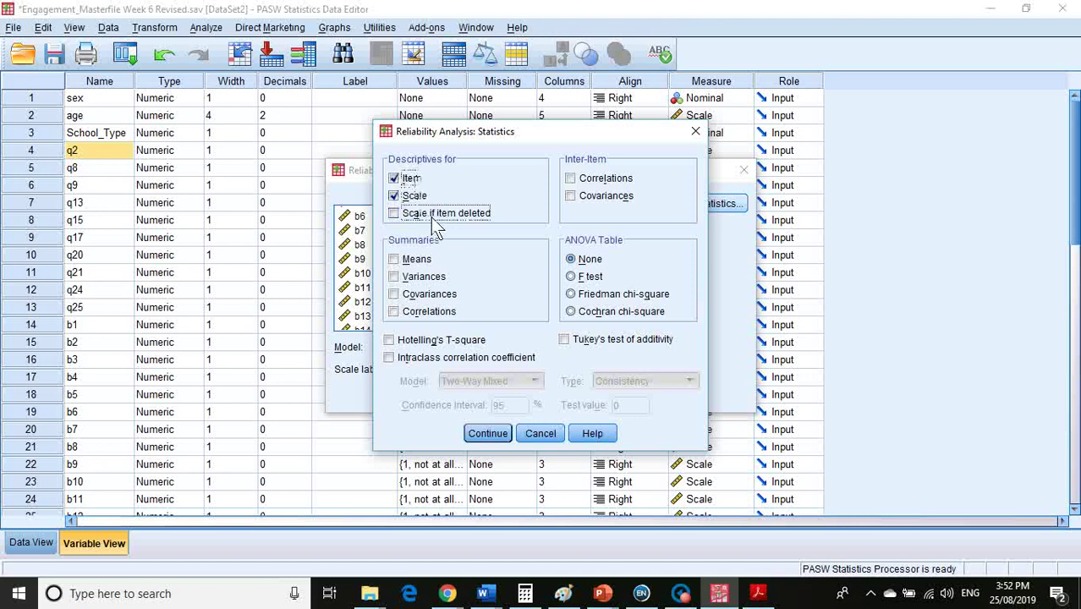
{"action": "left_click", "coordinate": [485, 437]}
{"action": "left_click", "coordinate": [452, 394]}
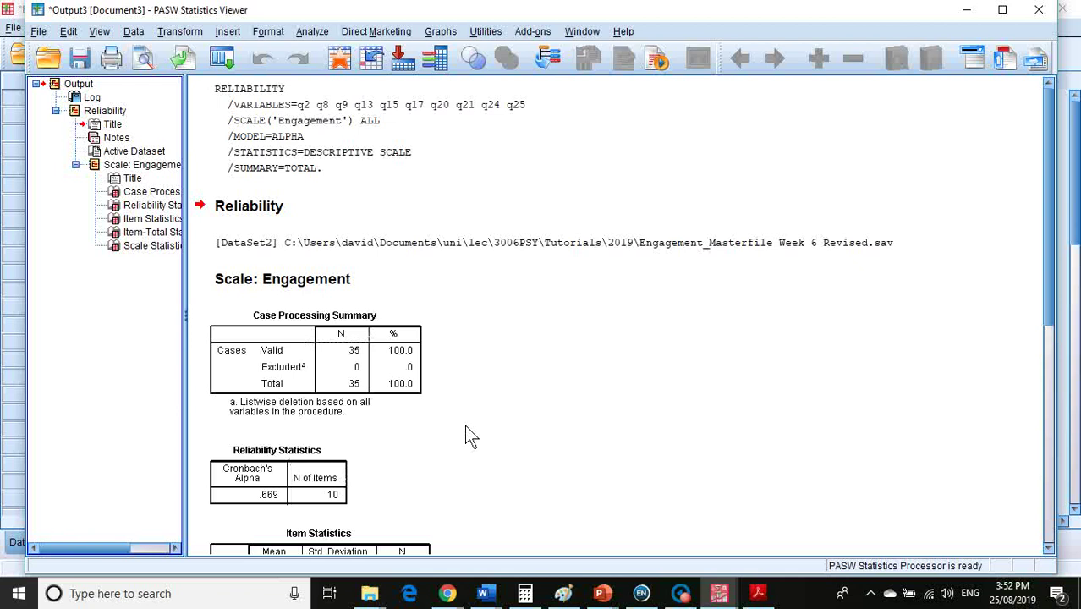
Check Cronbach's Alpha if Item Deleted in the output and delete the variable q21 from the dataset.
{"action": "scroll", "coordinate": [338, 457], "scroll_direction": "down", "scroll_amount": 2}
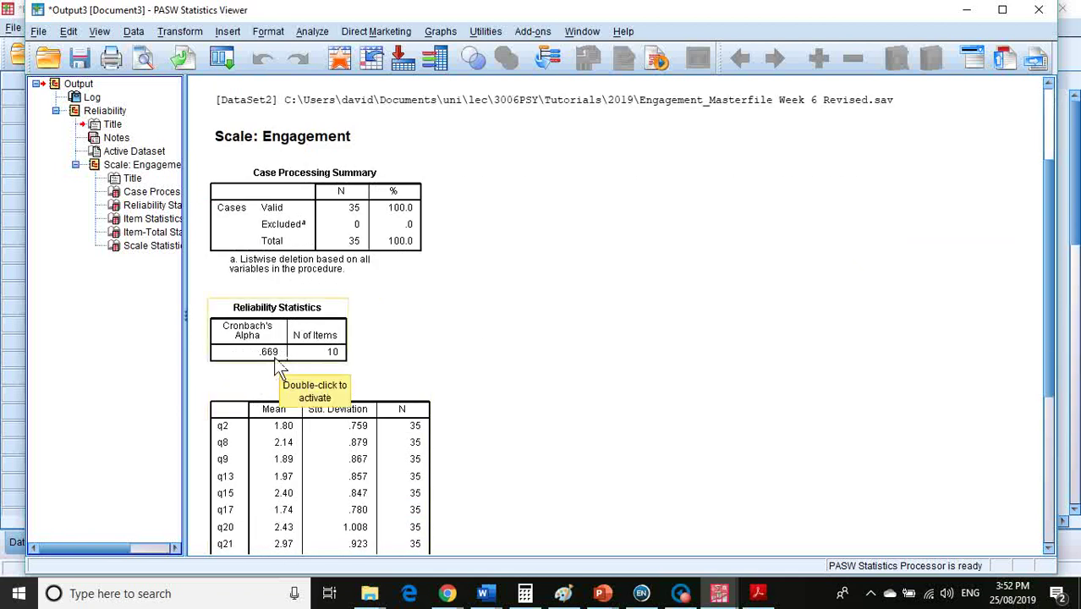
{"action": "scroll", "coordinate": [275, 362], "scroll_direction": "down", "scroll_amount": 4}
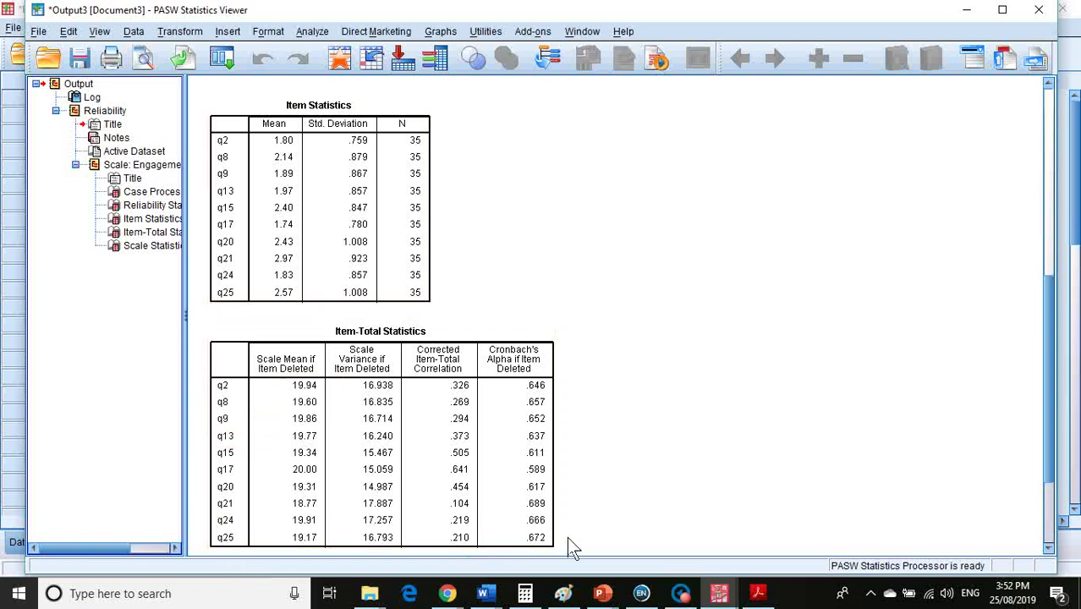
{"action": "left_click", "coordinate": [518, 515]}
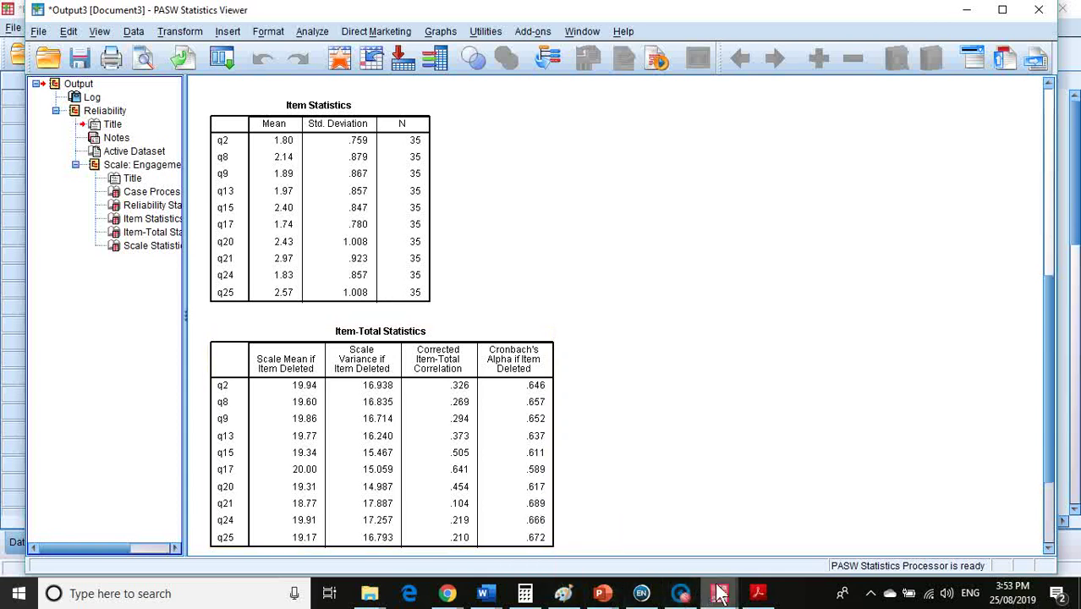
{"action": "mouse_move", "coordinate": [719, 595]}
{"action": "left_click", "coordinate": [676, 559]}
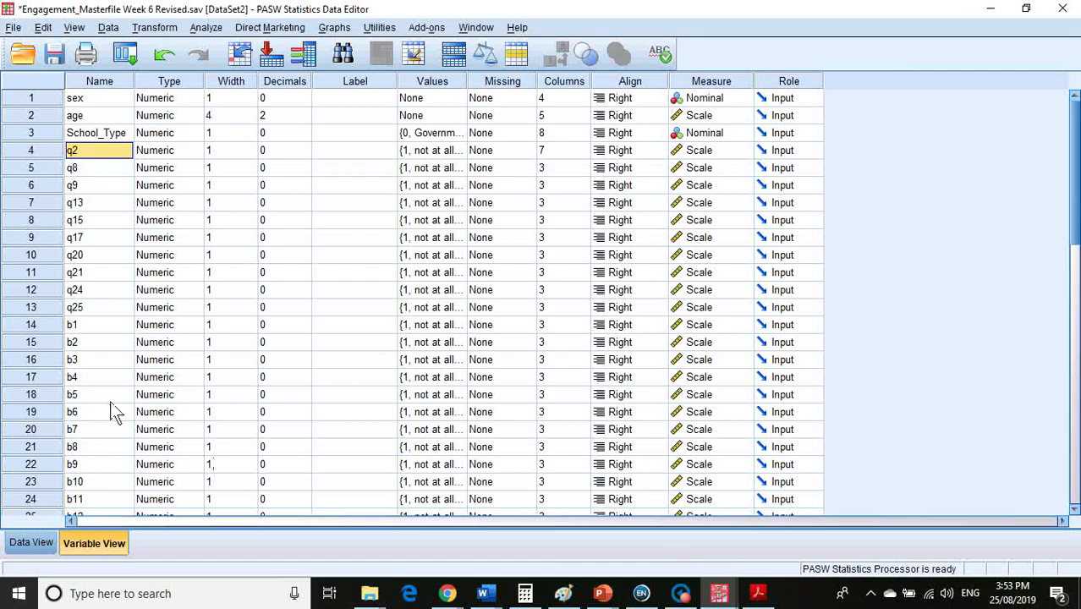
{"action": "right_click", "coordinate": [30, 273]}
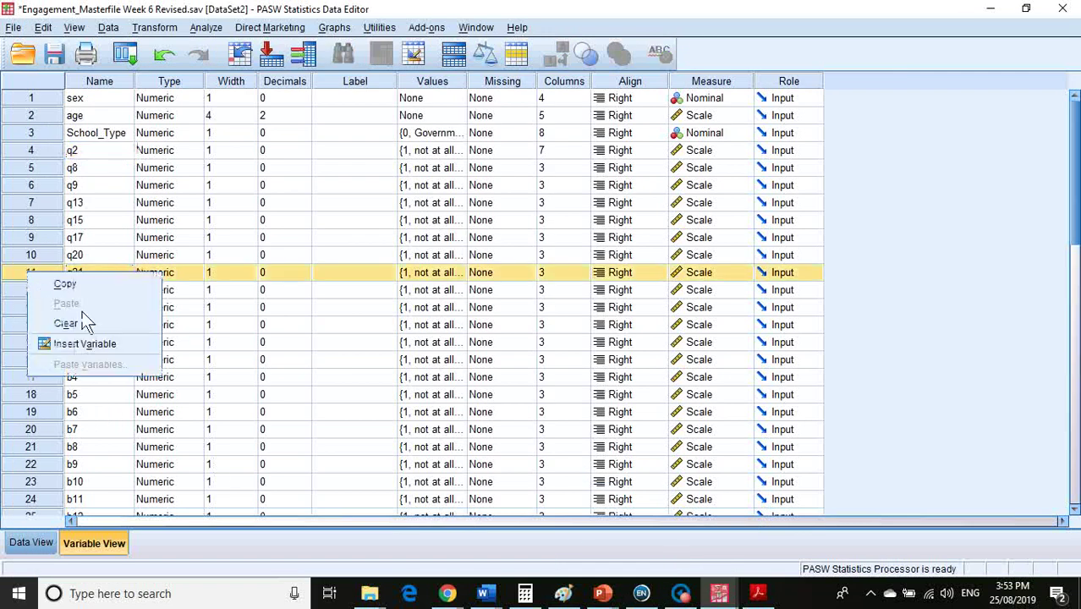
{"action": "left_click", "coordinate": [82, 321]}
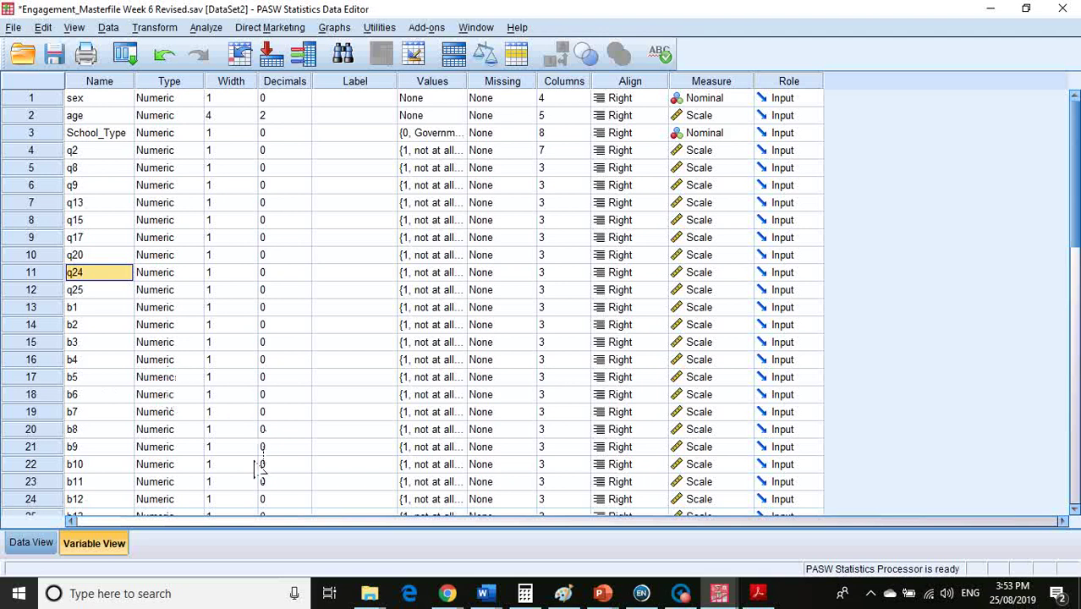
Rerun the Reliability Analysis without q21 and check its alpha and Item-Total Statistics.
{"action": "left_click", "coordinate": [206, 27]}
{"action": "mouse_move", "coordinate": [220, 283]}
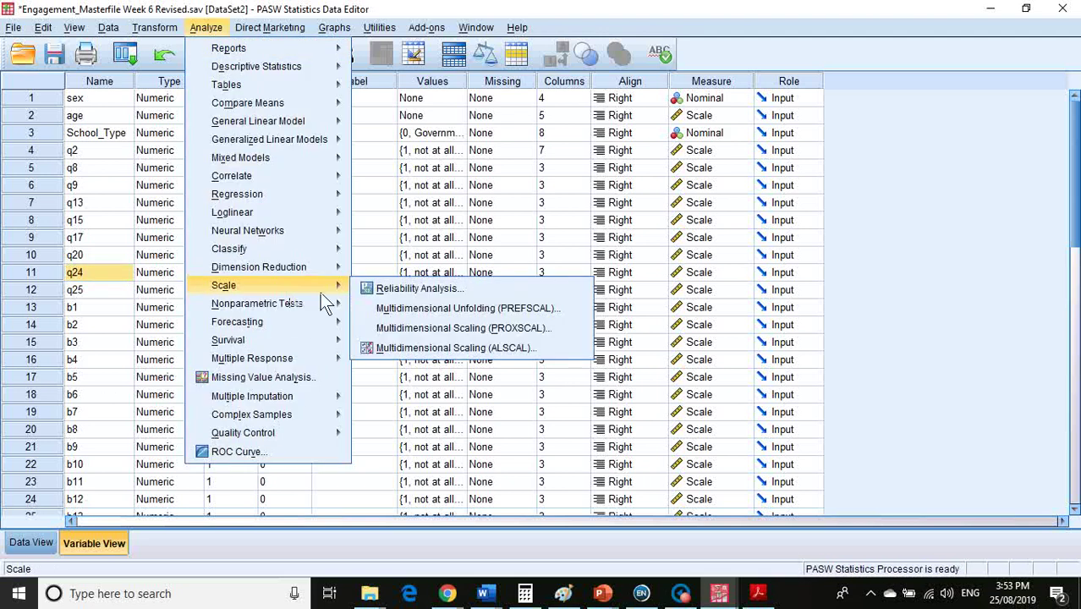
{"action": "left_click", "coordinate": [398, 294]}
{"action": "left_click", "coordinate": [455, 394]}
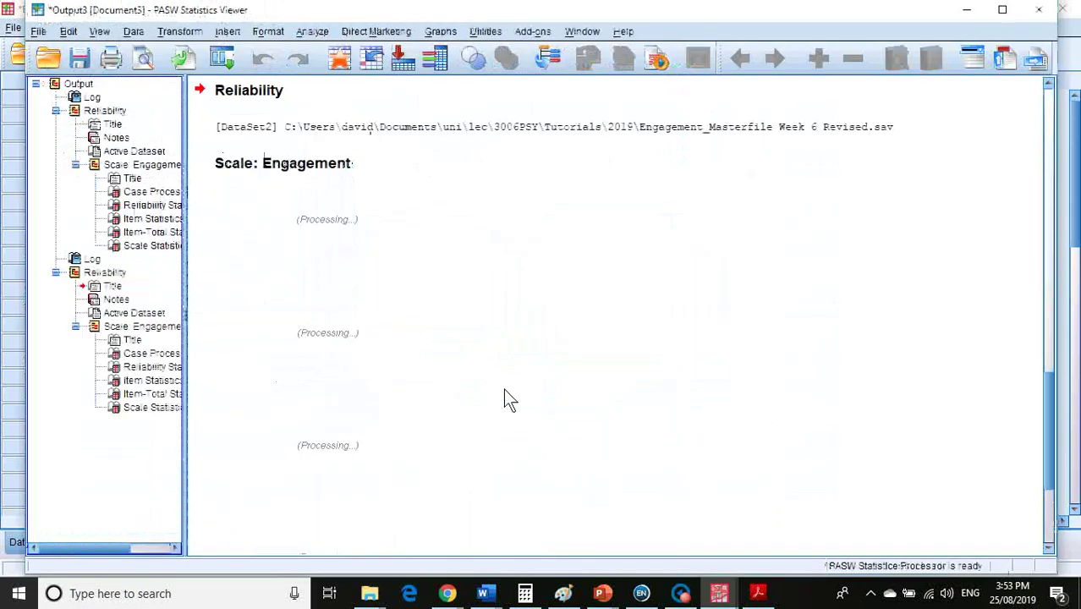
{"action": "scroll", "coordinate": [493, 421], "scroll_direction": "down", "scroll_amount": 3}
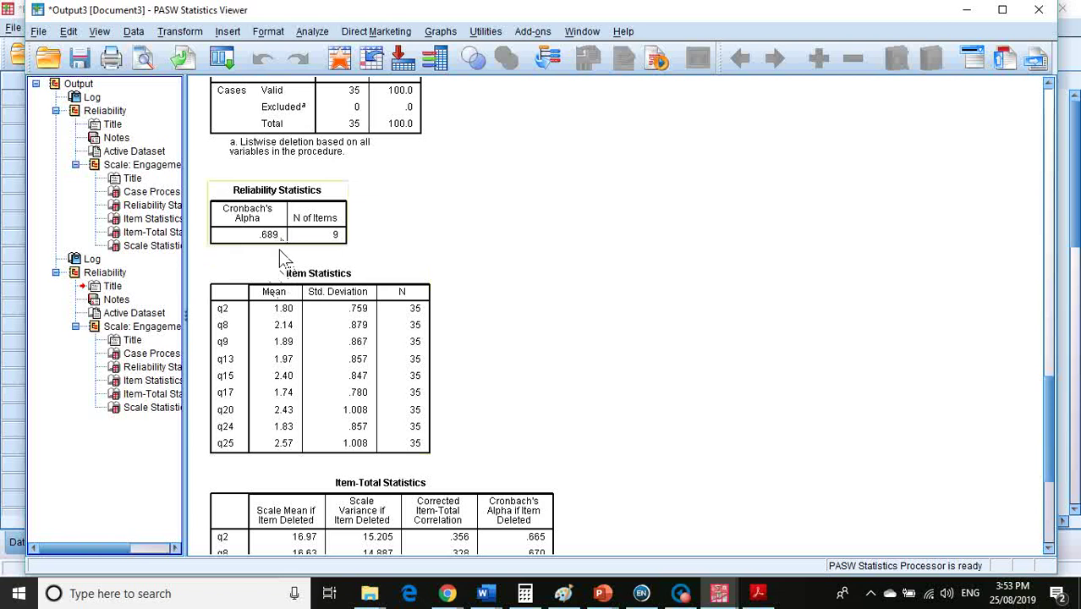
{"action": "scroll", "coordinate": [283, 258], "scroll_direction": "down", "scroll_amount": 2}
{"action": "scroll", "coordinate": [438, 391], "scroll_direction": "down", "scroll_amount": 3}
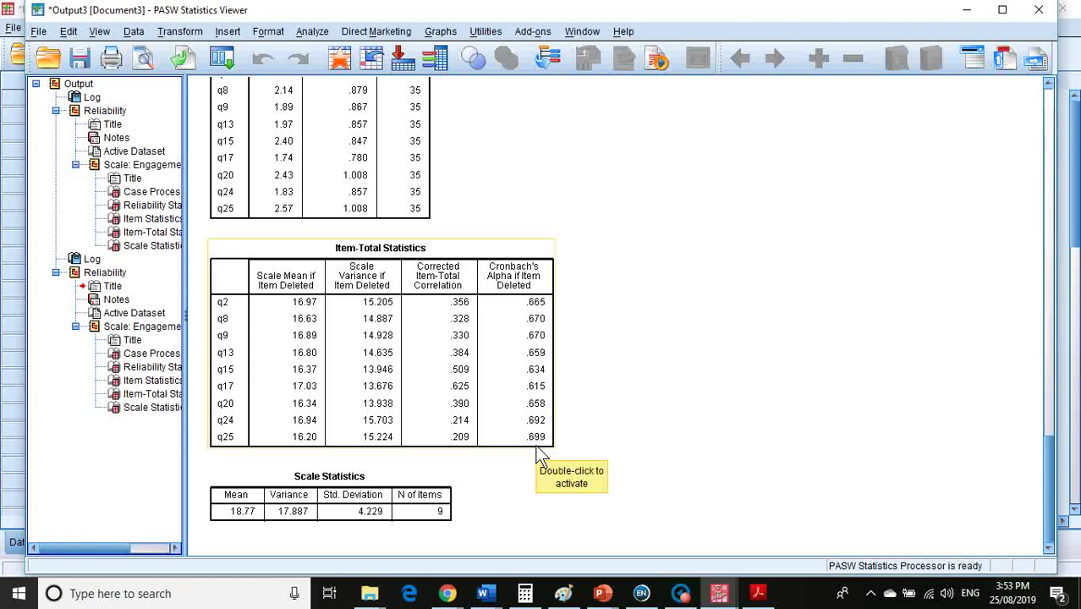
Delete the variable q25 from the dataset in the Data Editor.
{"action": "key", "text": "alt+Tab"}
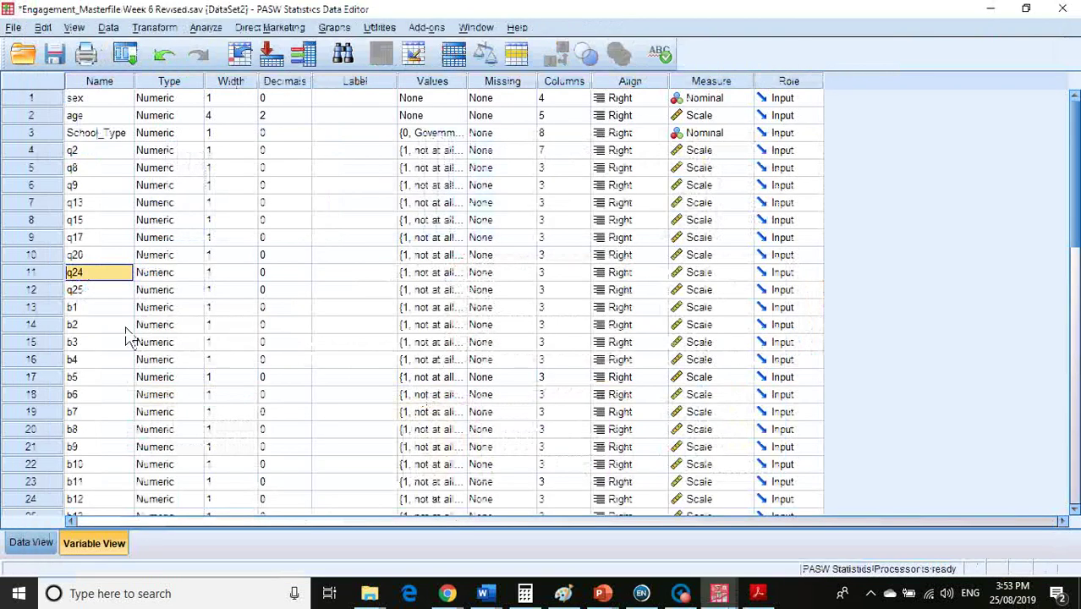
{"action": "right_click", "coordinate": [51, 294]}
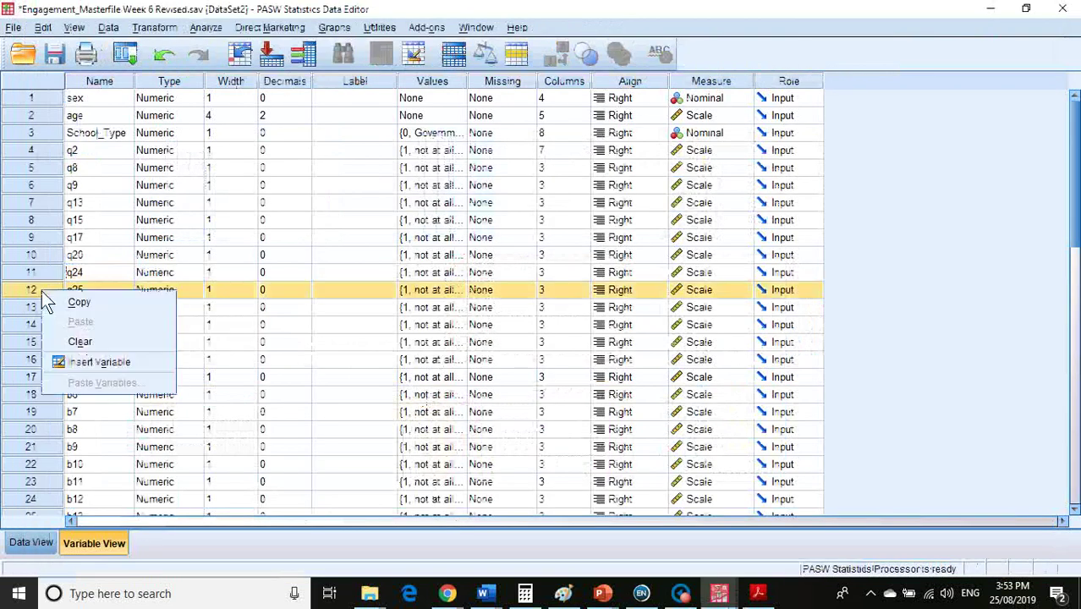
{"action": "left_click", "coordinate": [102, 343]}
Run the Reliability Analysis again from the output viewer on the remaining items q2 through q24.
{"action": "key", "text": "alt+Tab"}
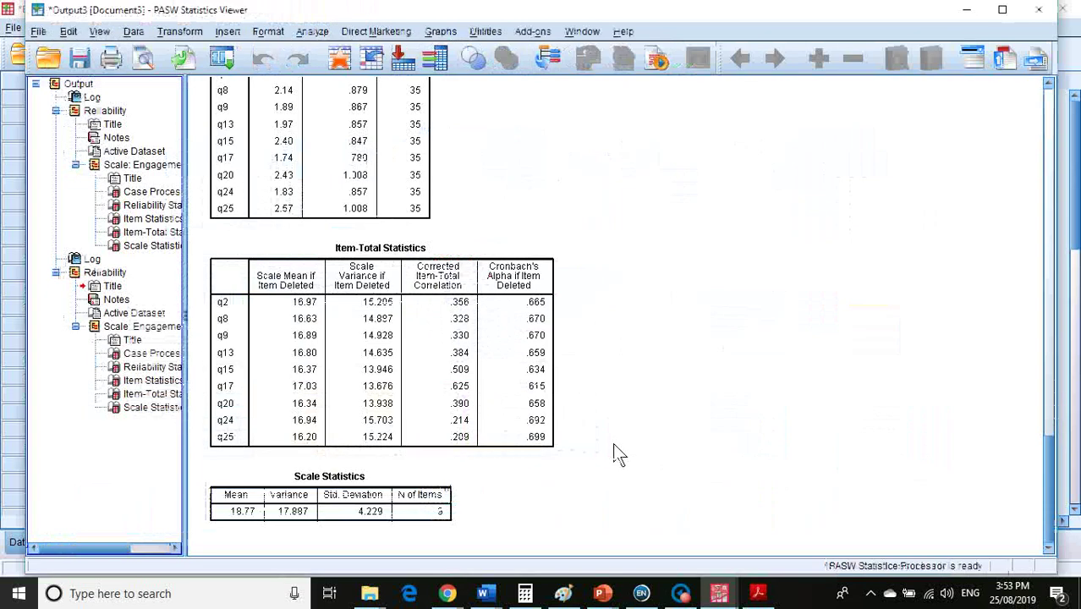
{"action": "key", "text": "alt+a"}
{"action": "key", "text": "a"}
{"action": "key", "text": "r"}
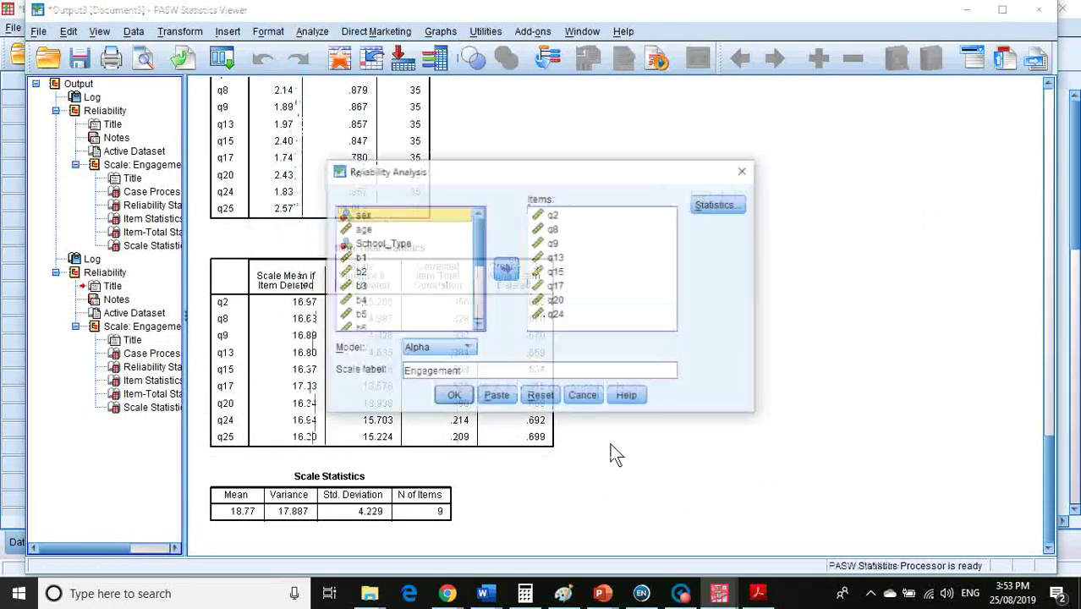
{"action": "key", "text": "Return"}
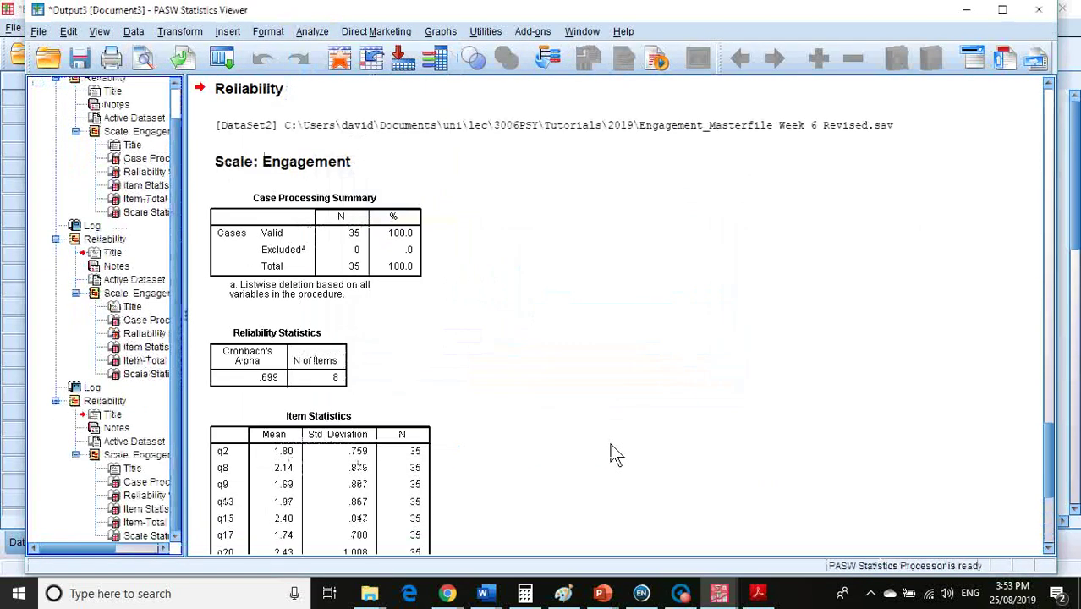
Format the Cronbach's Alpha value in the latest Reliability Statistics table to show 2 decimals.
{"action": "left_click", "coordinate": [254, 381]}
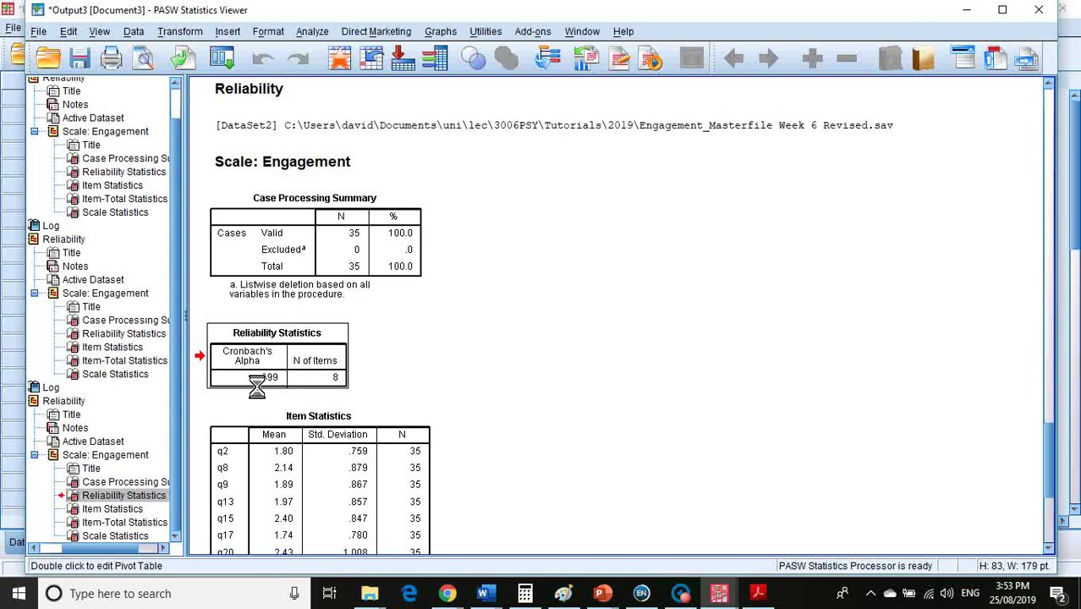
{"action": "left_click", "coordinate": [267, 344]}
{"action": "right_click", "coordinate": [273, 341]}
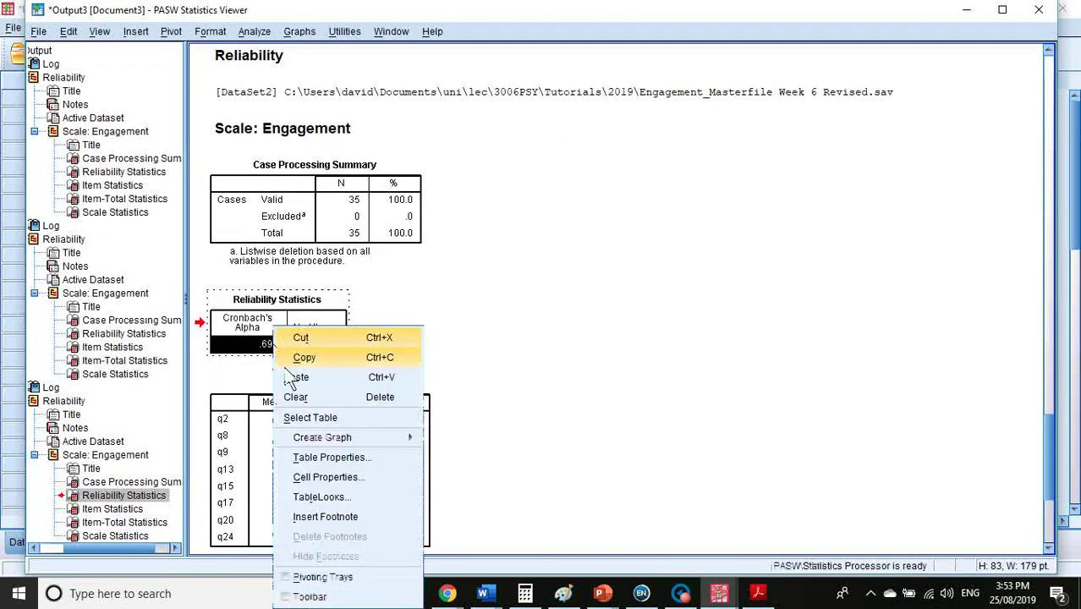
{"action": "left_click", "coordinate": [330, 477]}
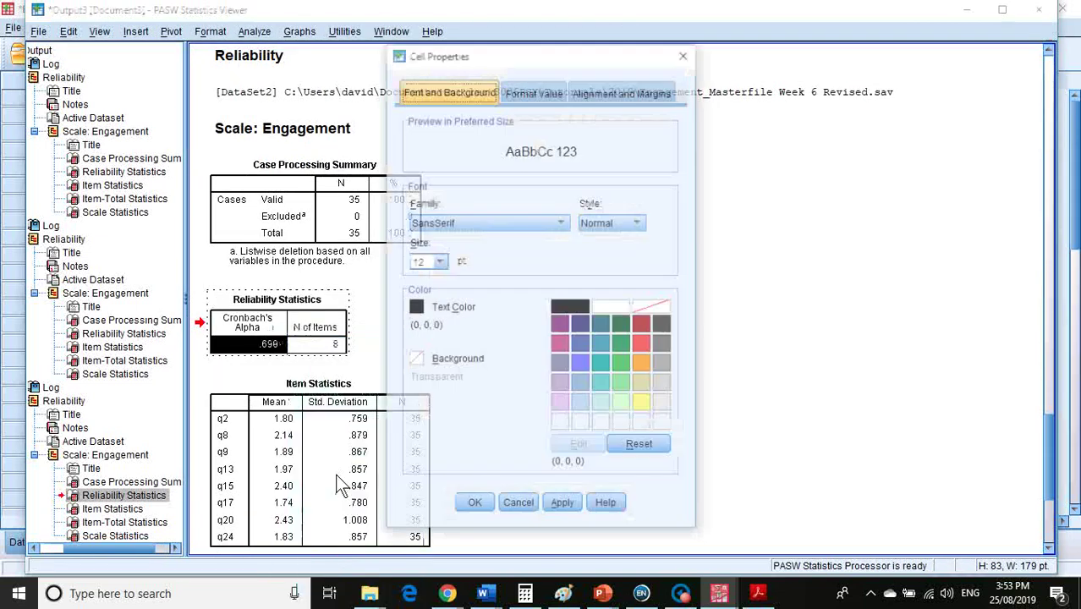
{"action": "left_click", "coordinate": [534, 92]}
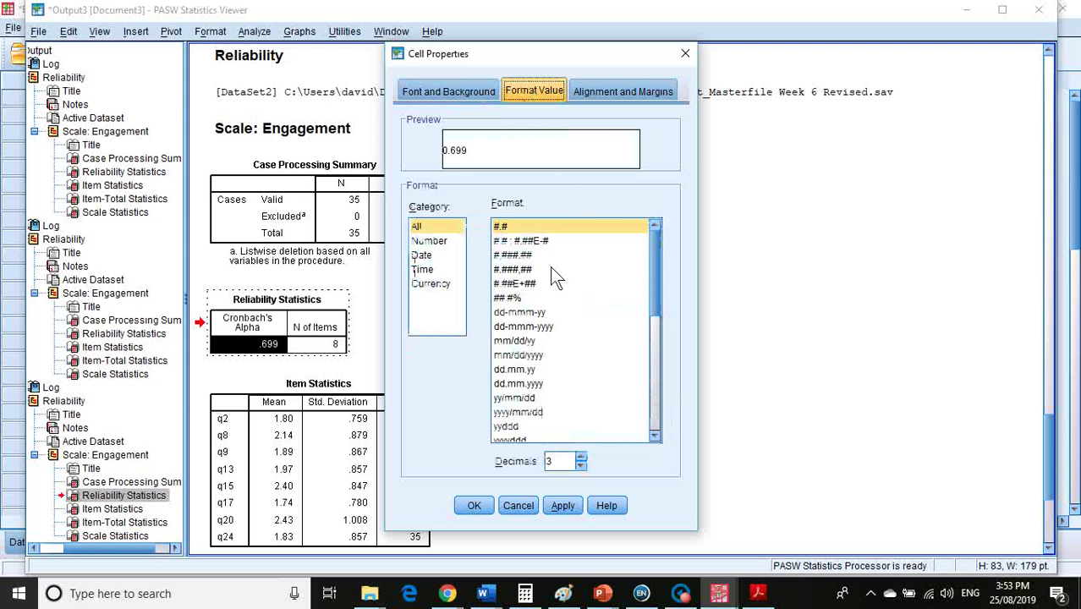
{"action": "left_click", "coordinate": [581, 465]}
{"action": "left_click", "coordinate": [486, 503]}
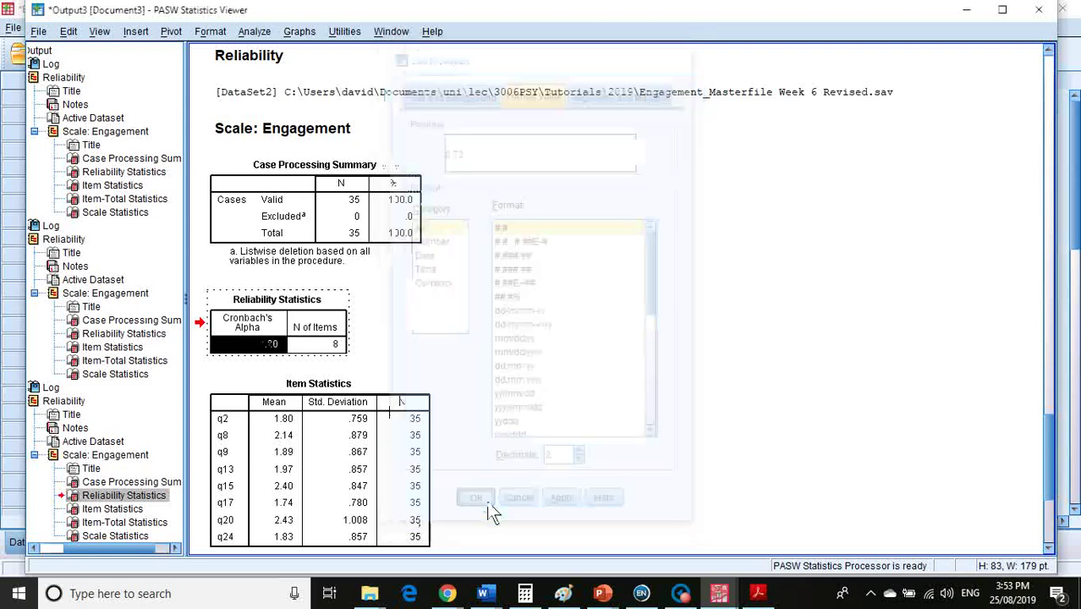
{"action": "left_click", "coordinate": [558, 487]}
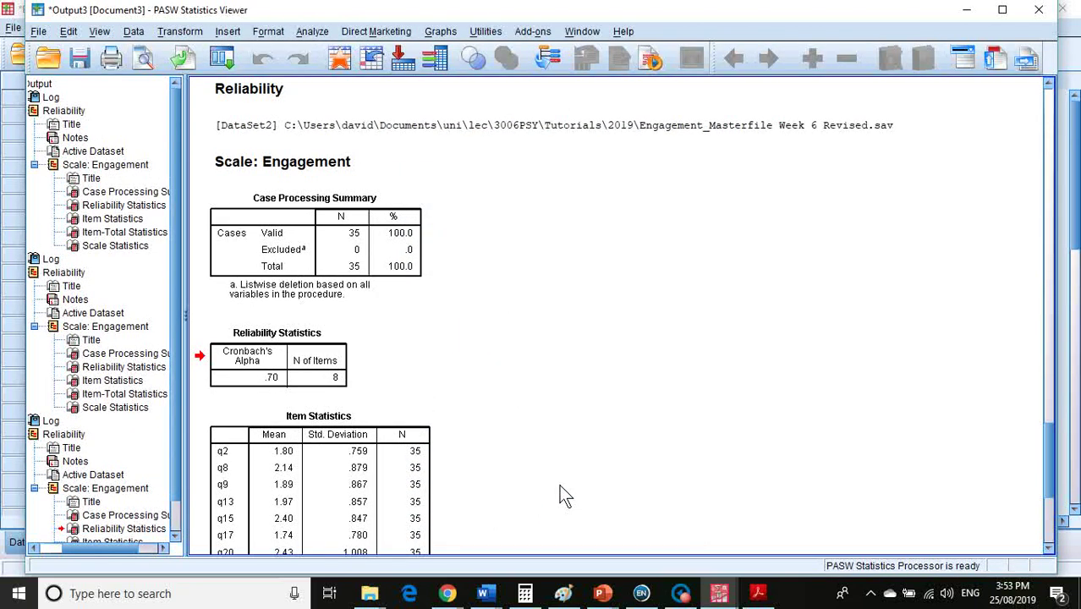
Start Compute Variable from the output viewer and name the target variable EngagementTotal.
{"action": "scroll", "coordinate": [462, 425], "scroll_direction": "down", "scroll_amount": 3}
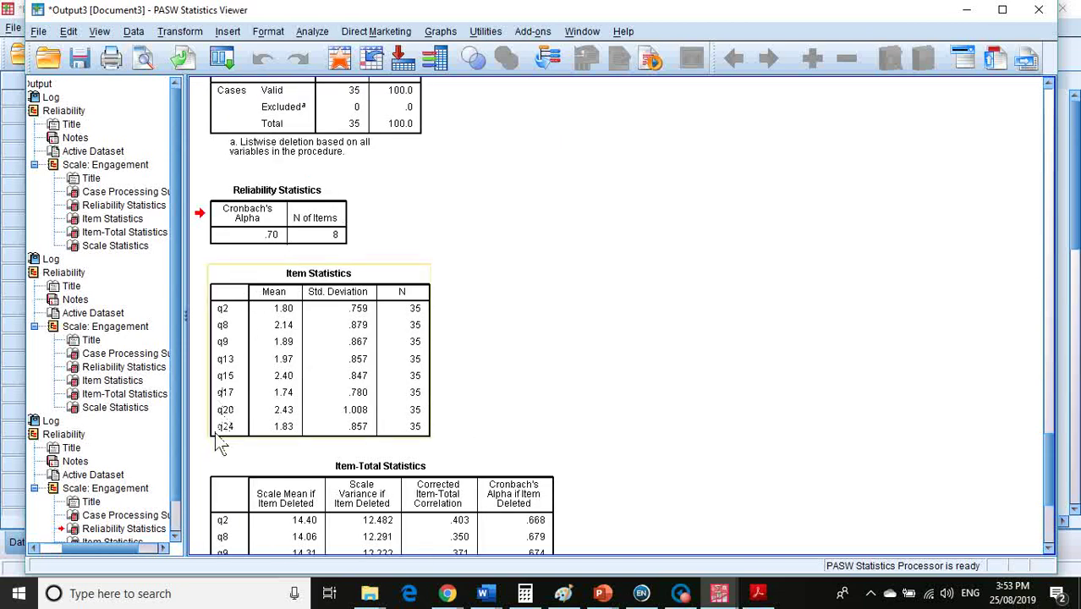
{"action": "key", "text": "alt+t"}
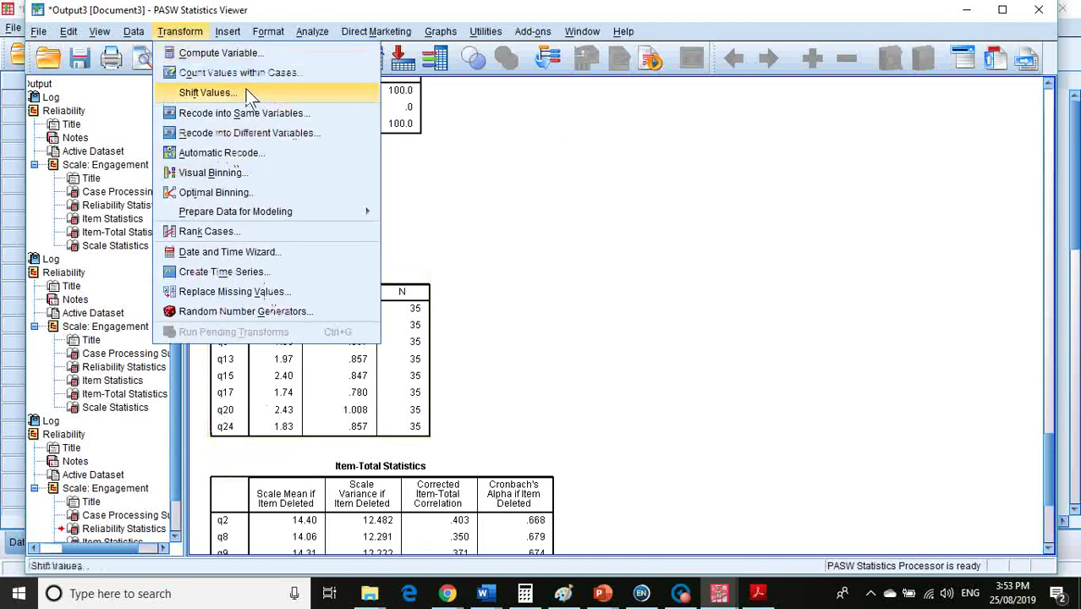
{"action": "left_click", "coordinate": [254, 53]}
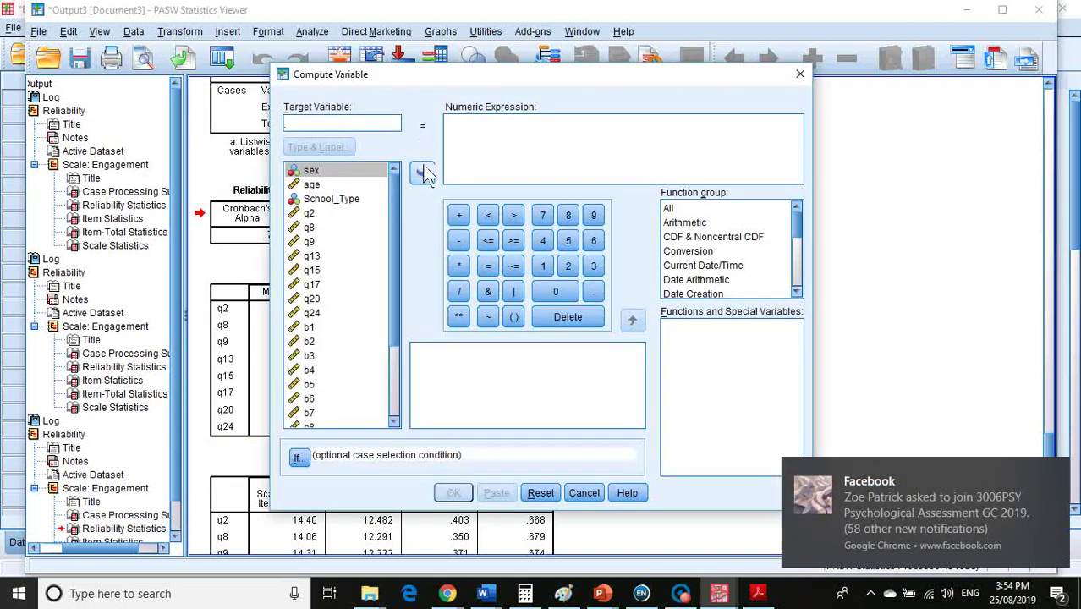
{"action": "type", "text": "Eng"}
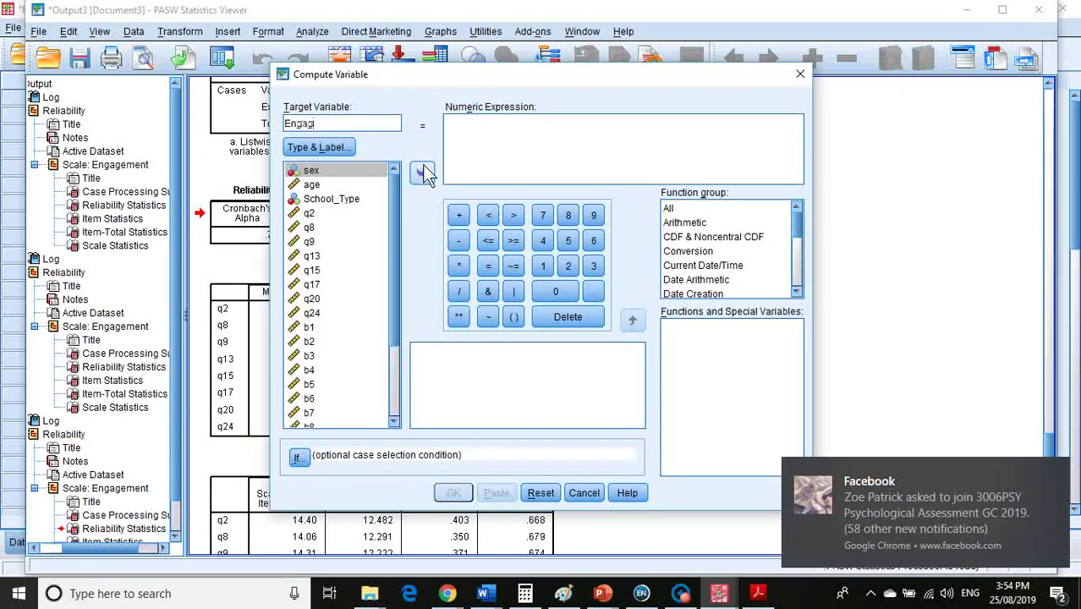
{"action": "type", "text": "agementTotal"}
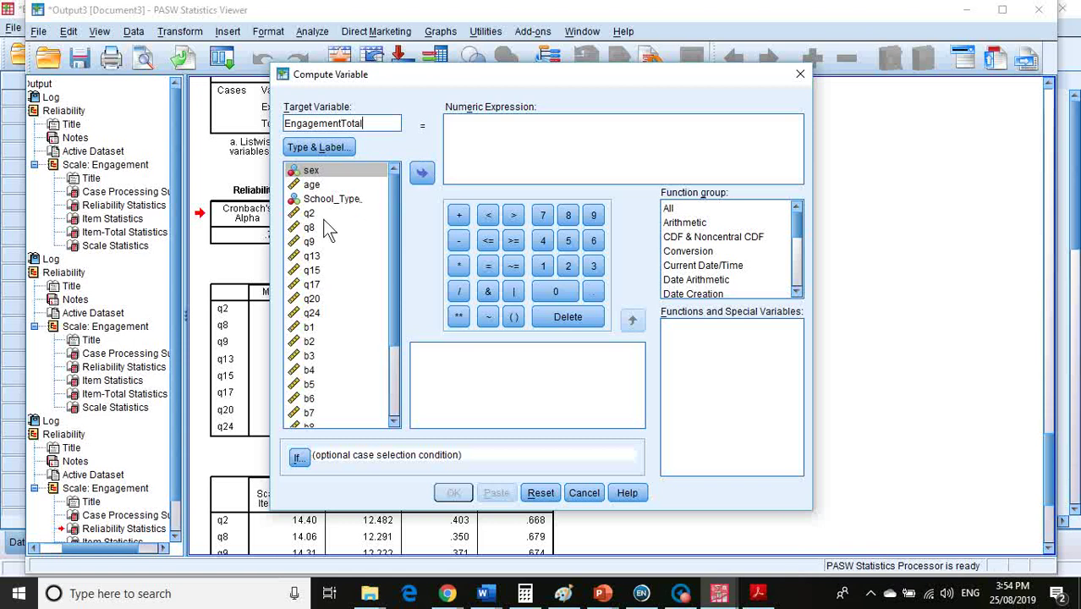
Build the numeric expression for EngagementTotal as q2 + q8 + q9 + q13.
{"action": "left_click", "coordinate": [315, 216]}
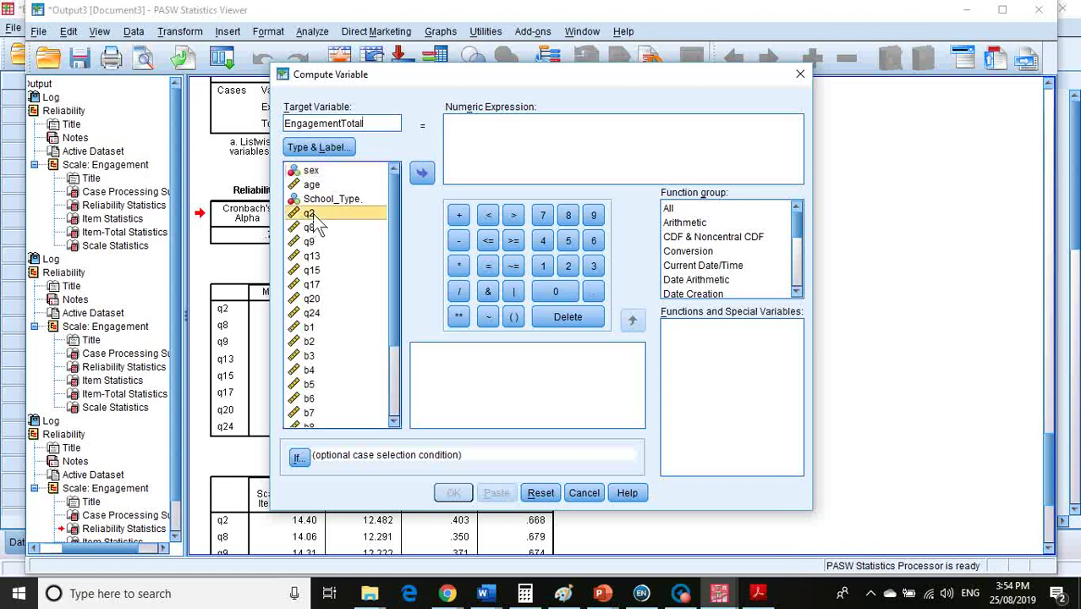
{"action": "double_click", "coordinate": [315, 215]}
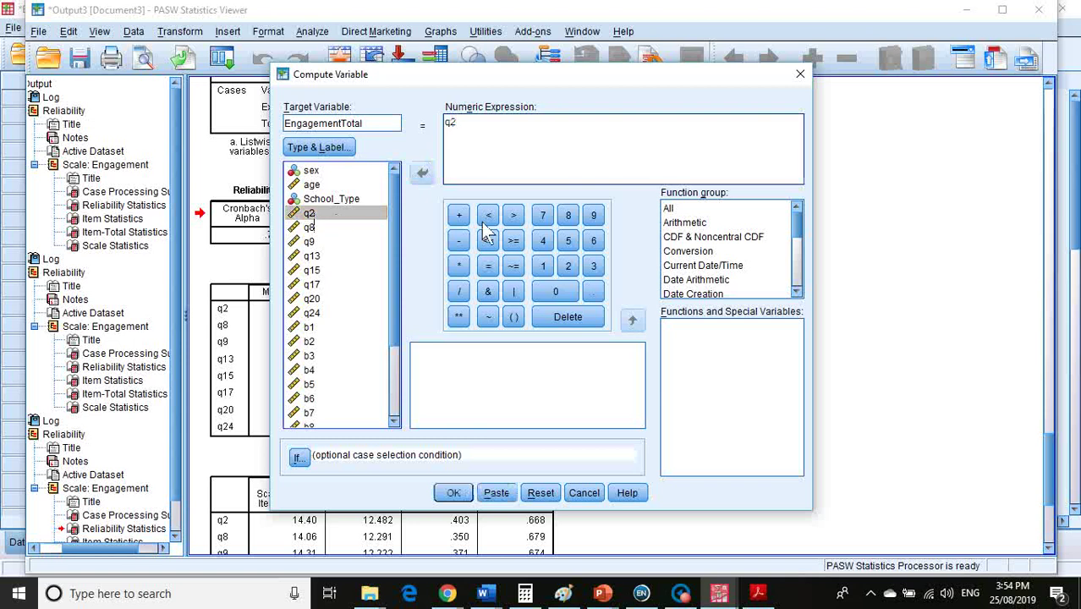
{"action": "left_click", "coordinate": [458, 240]}
{"action": "double_click", "coordinate": [323, 227]}
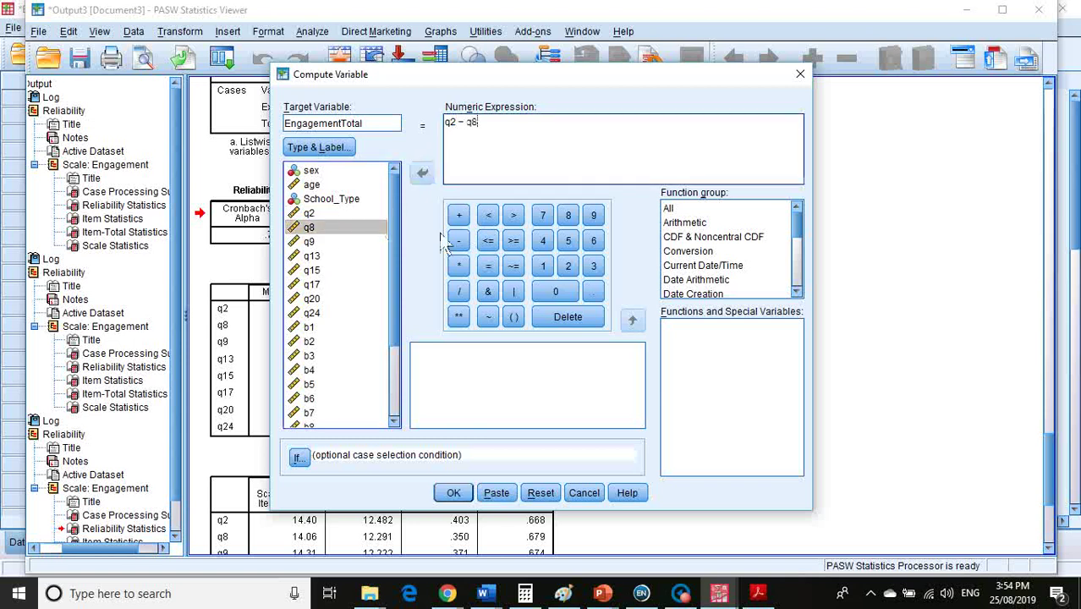
{"action": "left_click", "coordinate": [458, 214]}
{"action": "double_click", "coordinate": [313, 243]}
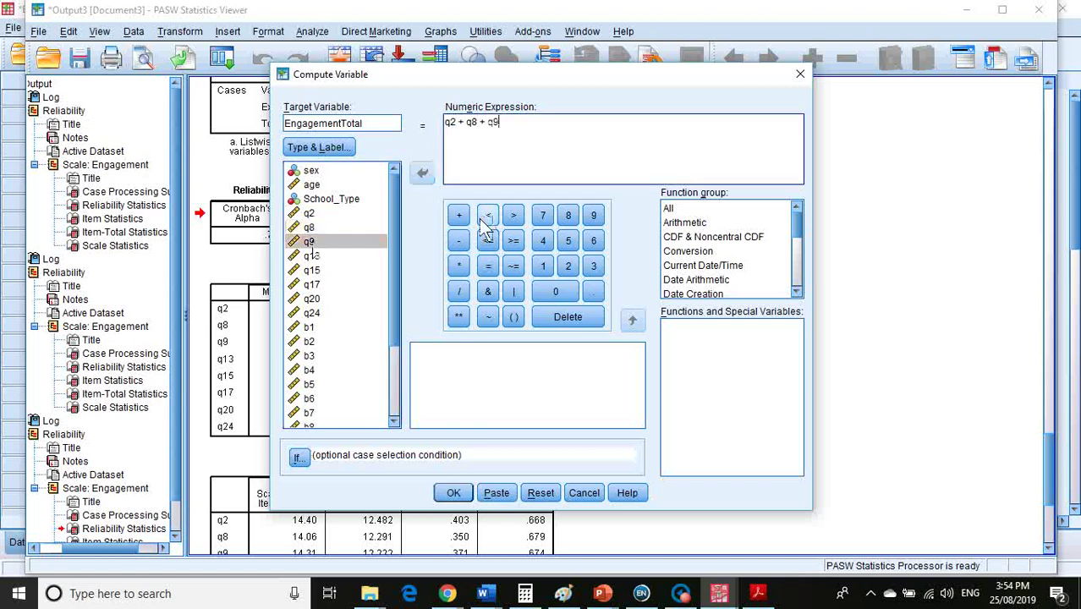
{"action": "left_click", "coordinate": [459, 215]}
{"action": "double_click", "coordinate": [330, 256]}
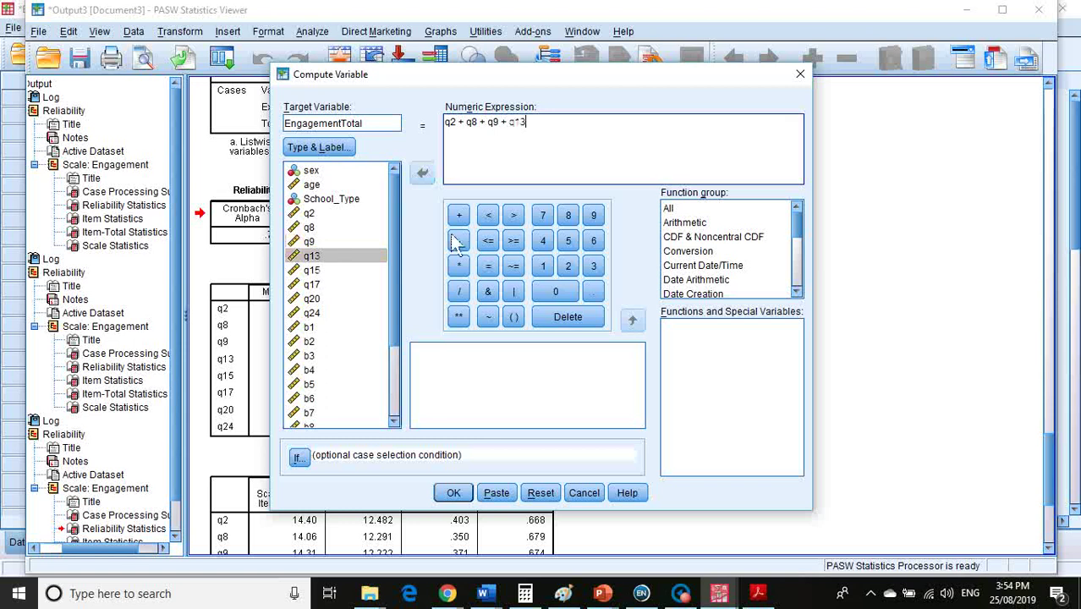
Extend the expression with + q15 + q17 + q20 + q24 and compute the EngagementTotal variable.
{"action": "type", "text": "-"}
{"action": "double_click", "coordinate": [336, 271]}
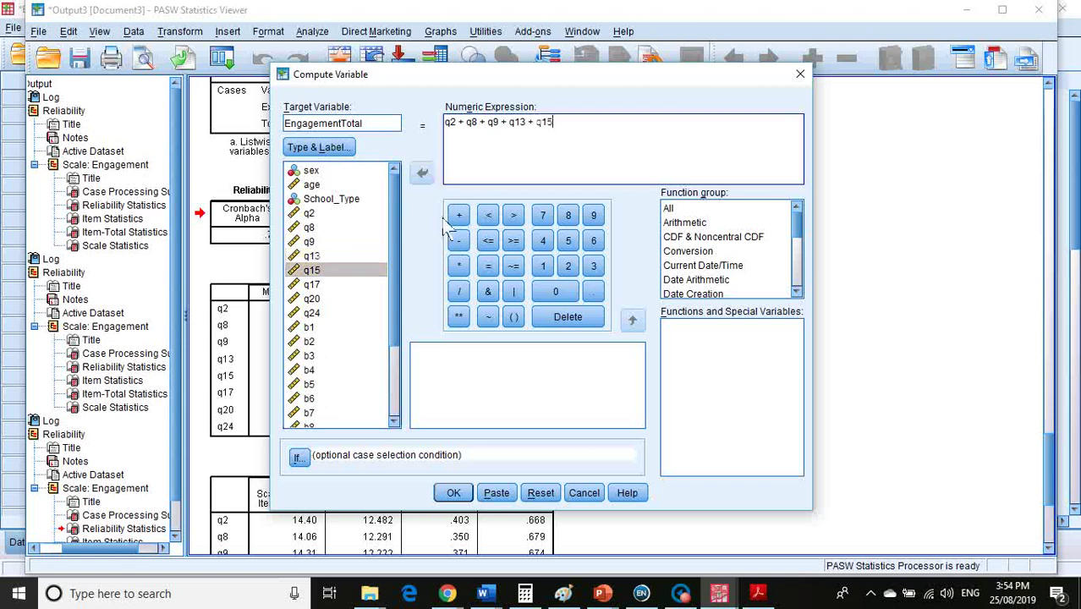
{"action": "left_click", "coordinate": [458, 215]}
{"action": "double_click", "coordinate": [334, 285]}
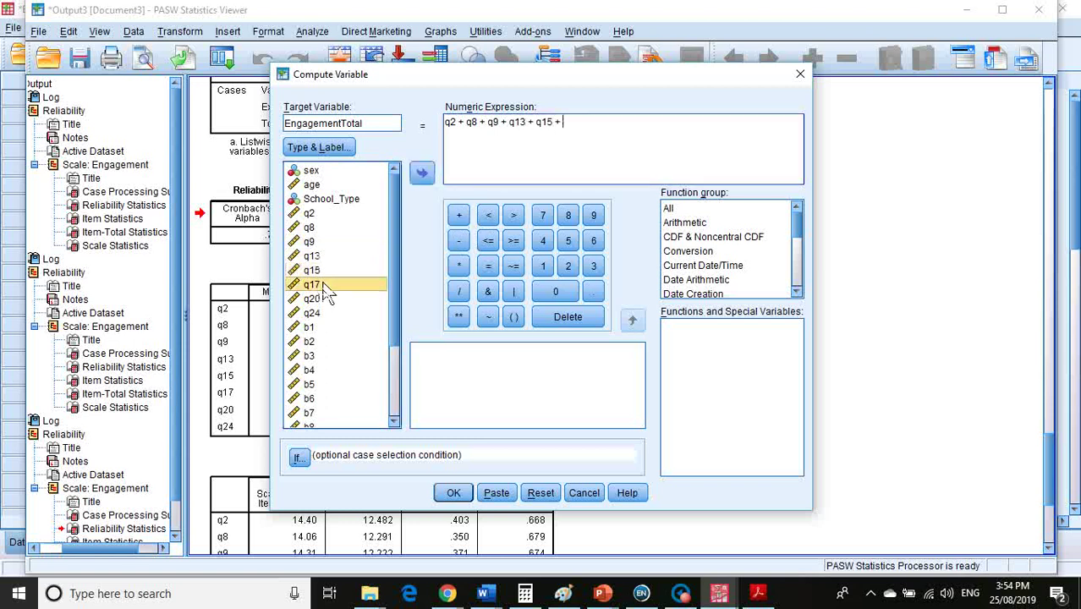
{"action": "left_click", "coordinate": [458, 214]}
{"action": "double_click", "coordinate": [317, 300]}
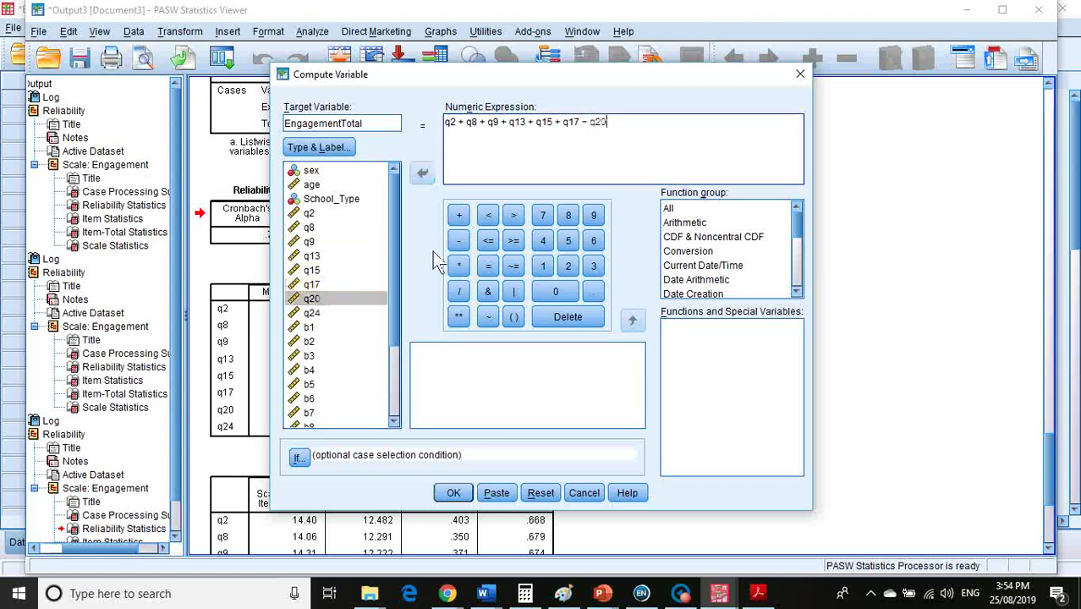
{"action": "left_click", "coordinate": [458, 216]}
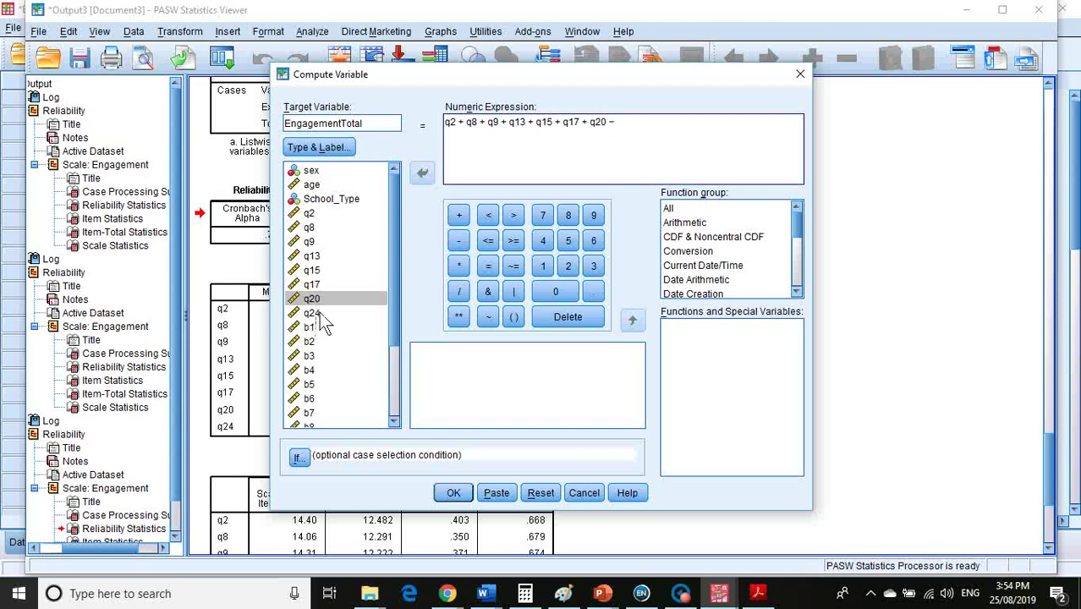
{"action": "double_click", "coordinate": [320, 313]}
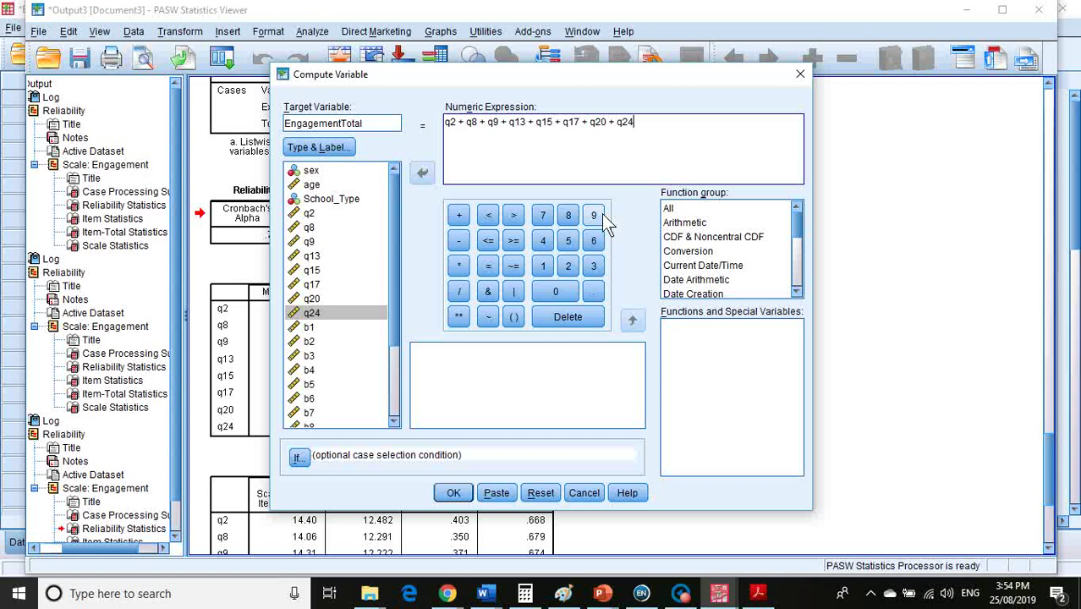
{"action": "left_click", "coordinate": [455, 493]}
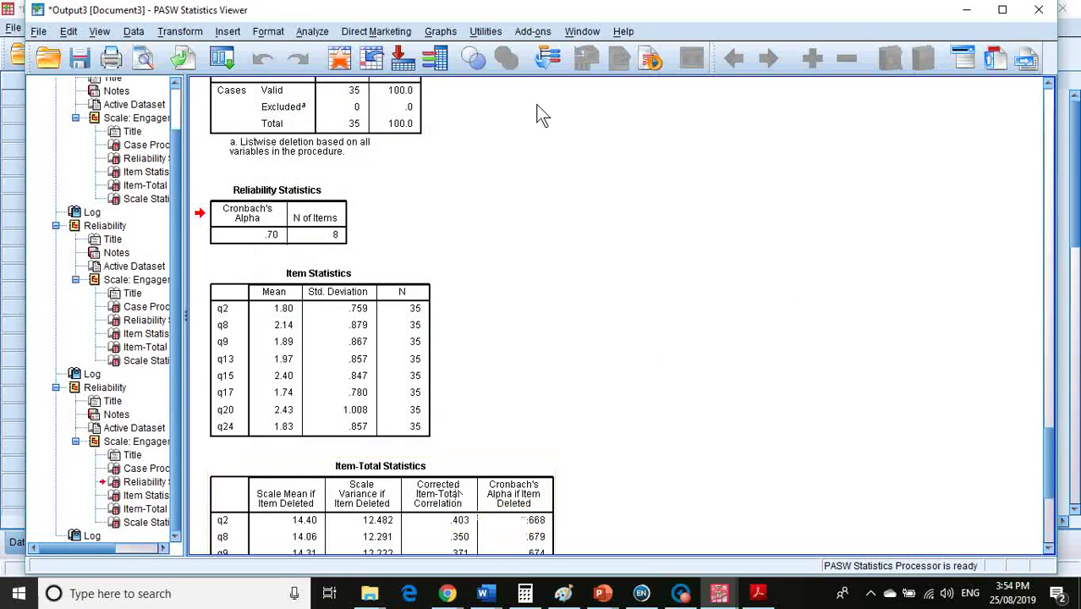
Switch to the Data Editor's data view and sort the cases by EngagementTotal in ascending order.
{"action": "left_click", "coordinate": [583, 32]}
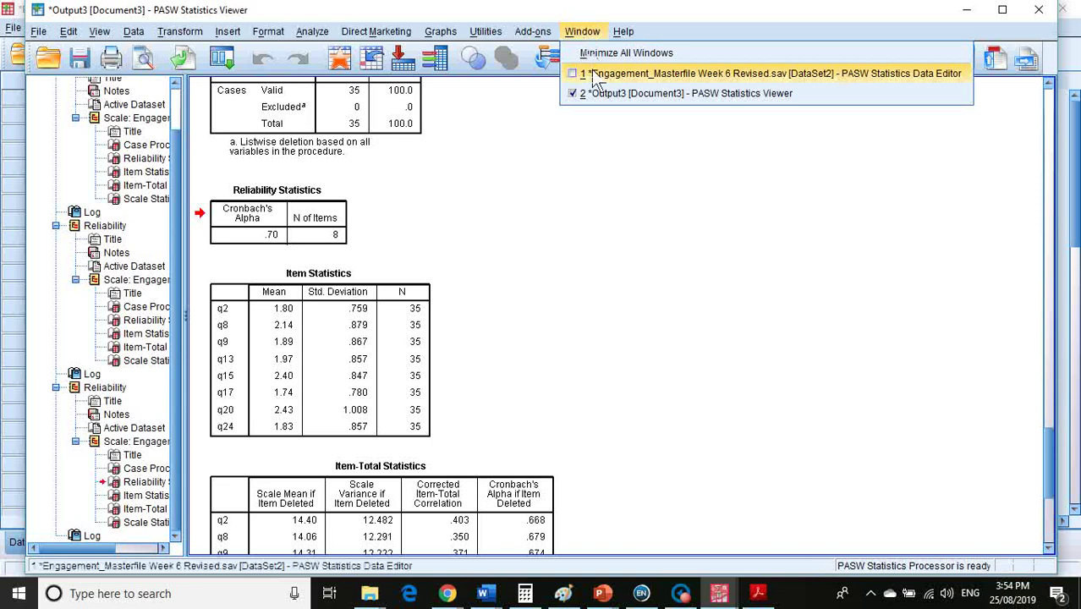
{"action": "left_click", "coordinate": [591, 73]}
{"action": "left_click", "coordinate": [30, 545]}
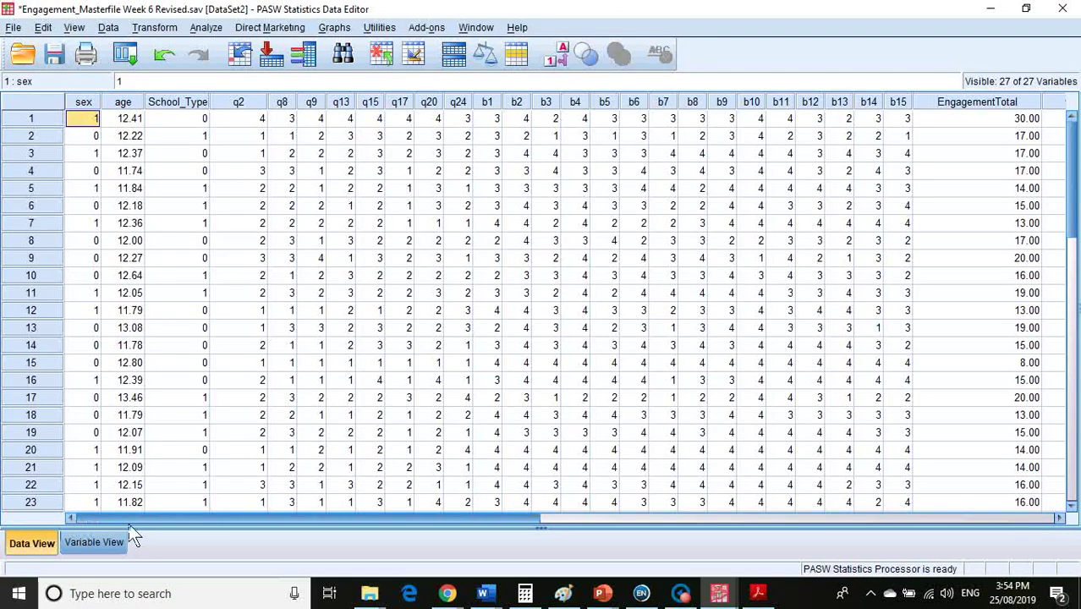
{"action": "left_click_drag", "start_coordinate": [128, 519], "coordinate": [256, 514]}
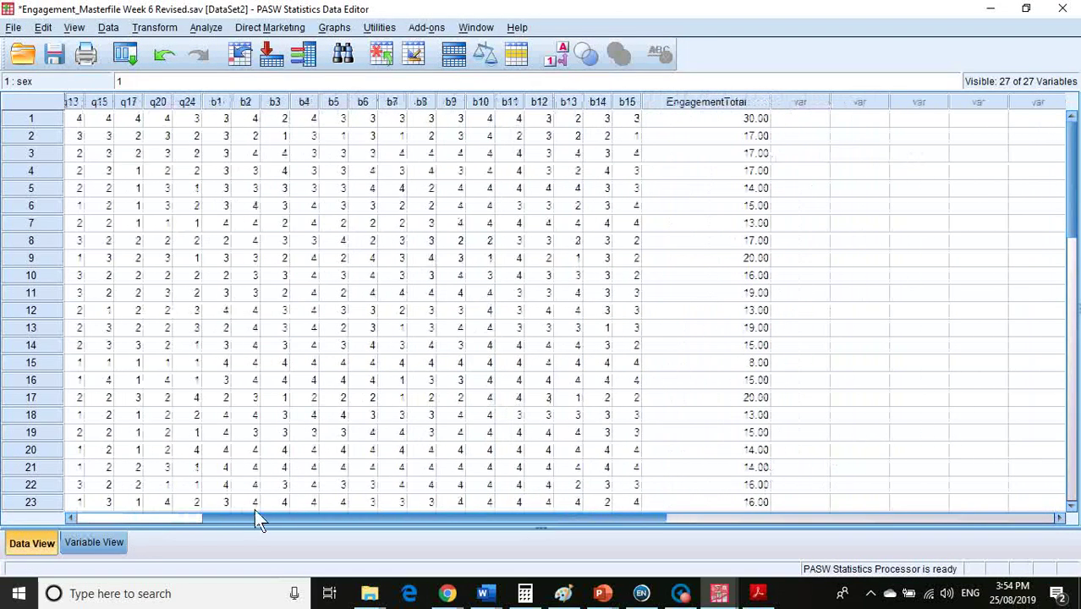
{"action": "right_click", "coordinate": [737, 105]}
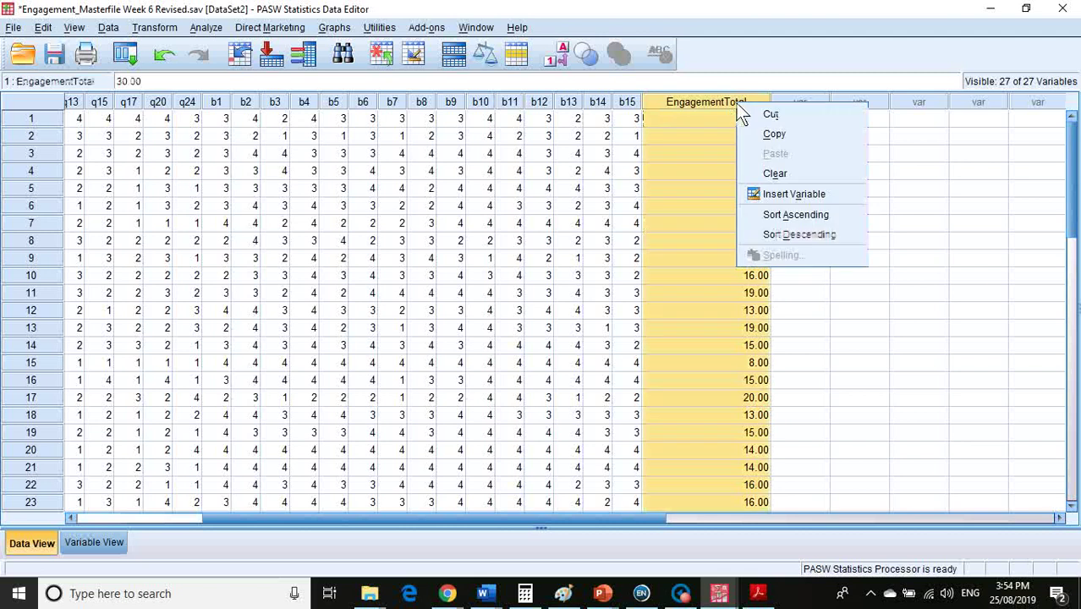
{"action": "left_click", "coordinate": [749, 216]}
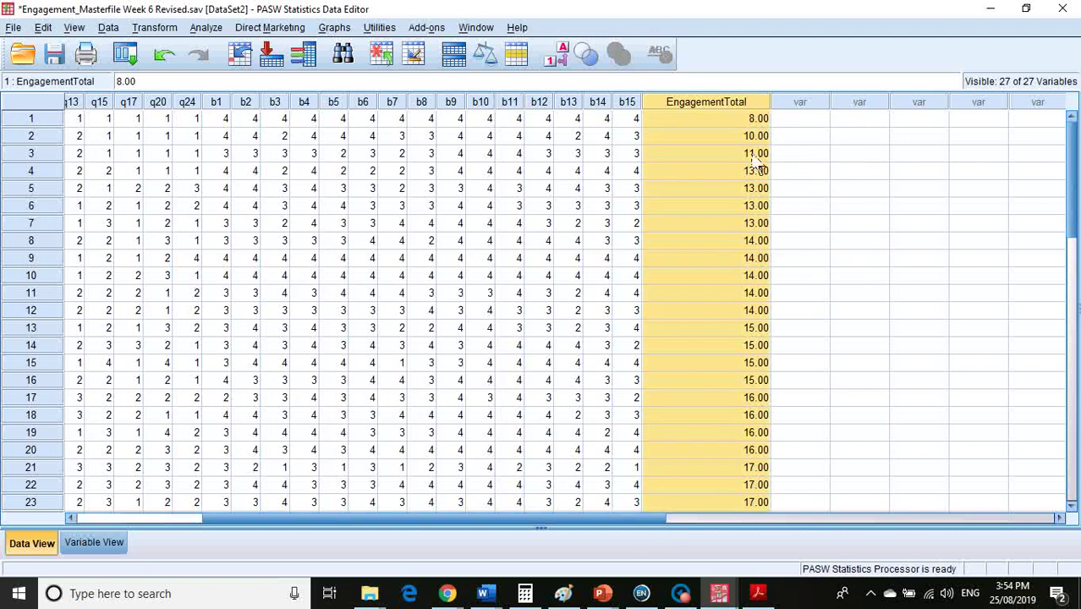
Check the last case in the sorted data and divide 35 by 4 in Calculator.
{"action": "scroll", "coordinate": [729, 249], "scroll_direction": "down", "scroll_amount": 7}
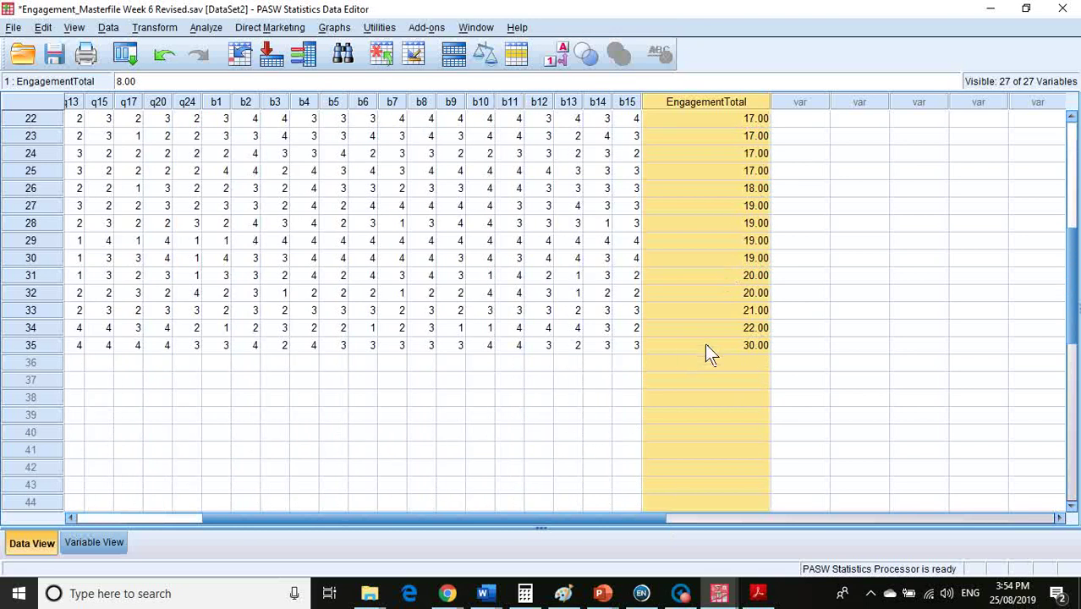
{"action": "left_click", "coordinate": [706, 345]}
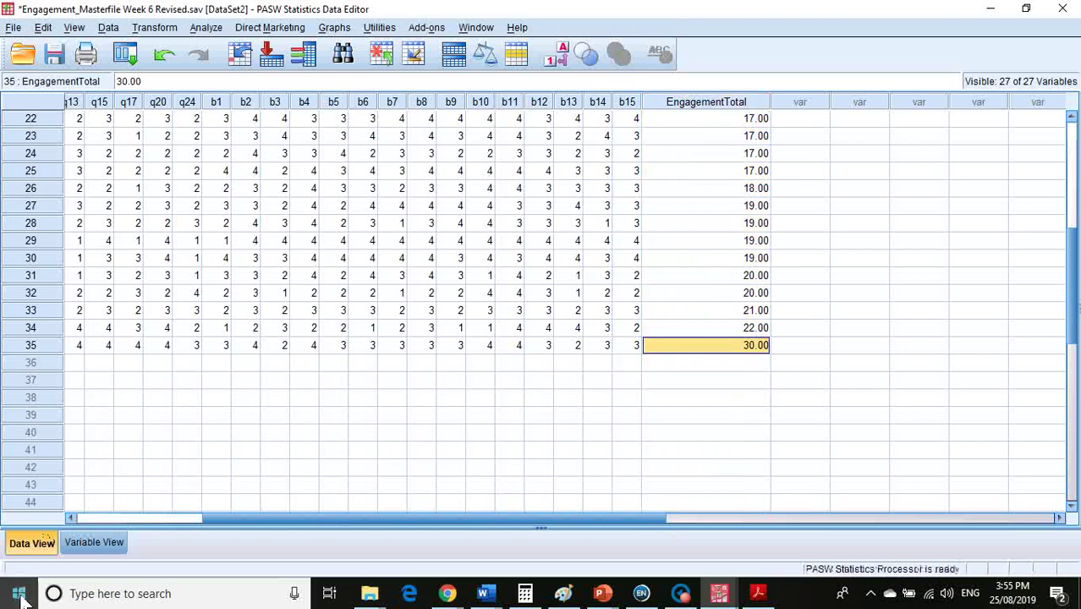
{"action": "left_click", "coordinate": [525, 593]}
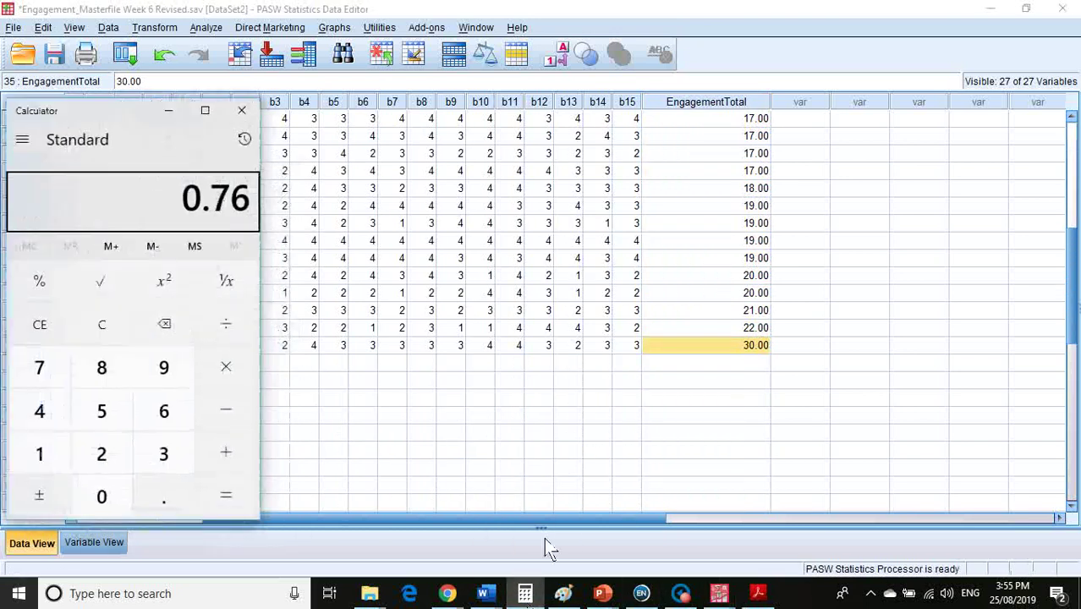
{"action": "type", "text": "35/"}
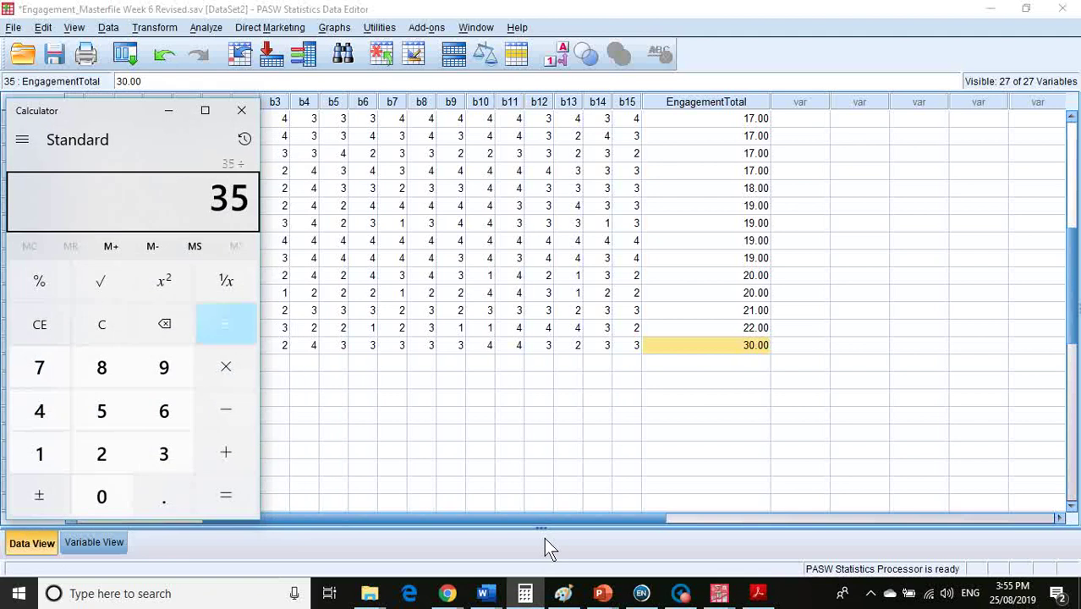
{"action": "type", "text": "4"}
{"action": "key", "text": "Return"}
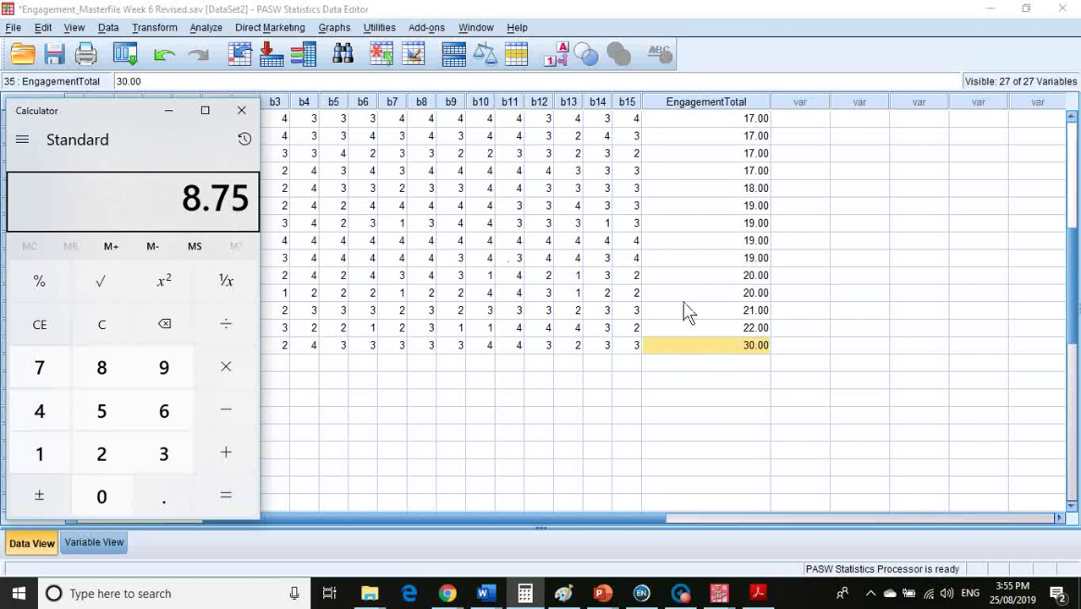
Add a new variable named toporbottom below EngagementTotal in the variable view.
{"action": "scroll", "coordinate": [682, 308], "scroll_direction": "up", "scroll_amount": 7}
{"action": "left_click", "coordinate": [816, 119]}
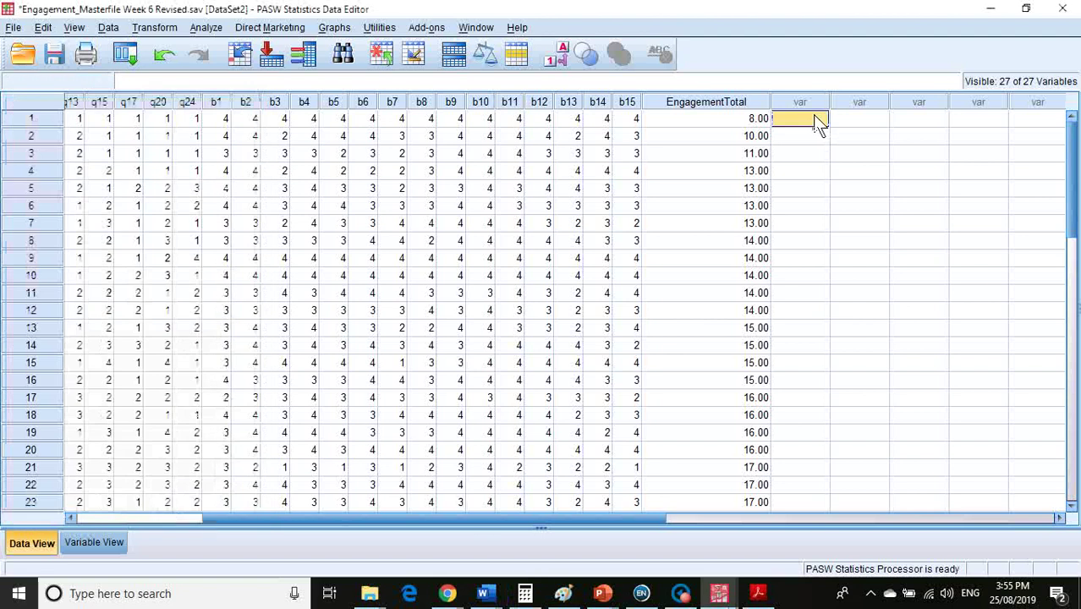
{"action": "left_click", "coordinate": [108, 541]}
{"action": "scroll", "coordinate": [157, 482], "scroll_direction": "down", "scroll_amount": 5}
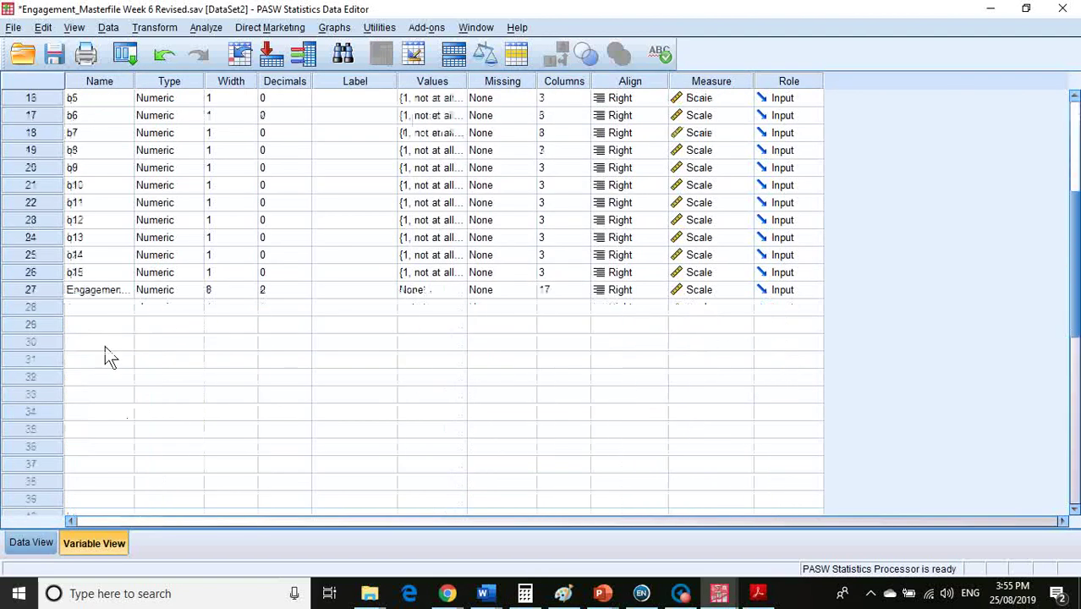
{"action": "type", "text": "toporbottom"}
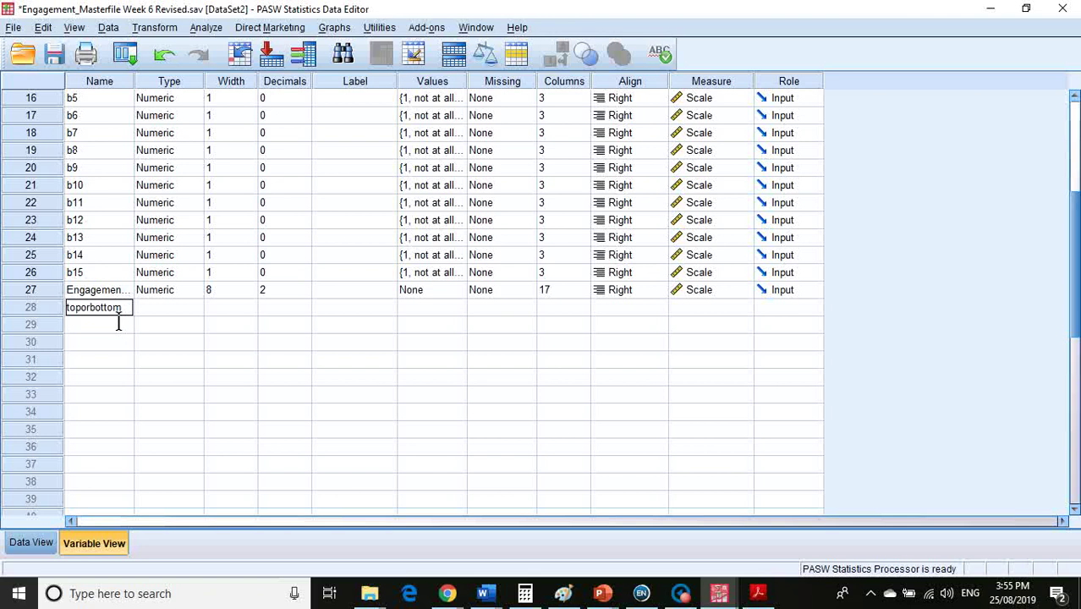
{"action": "key", "text": "Tab"}
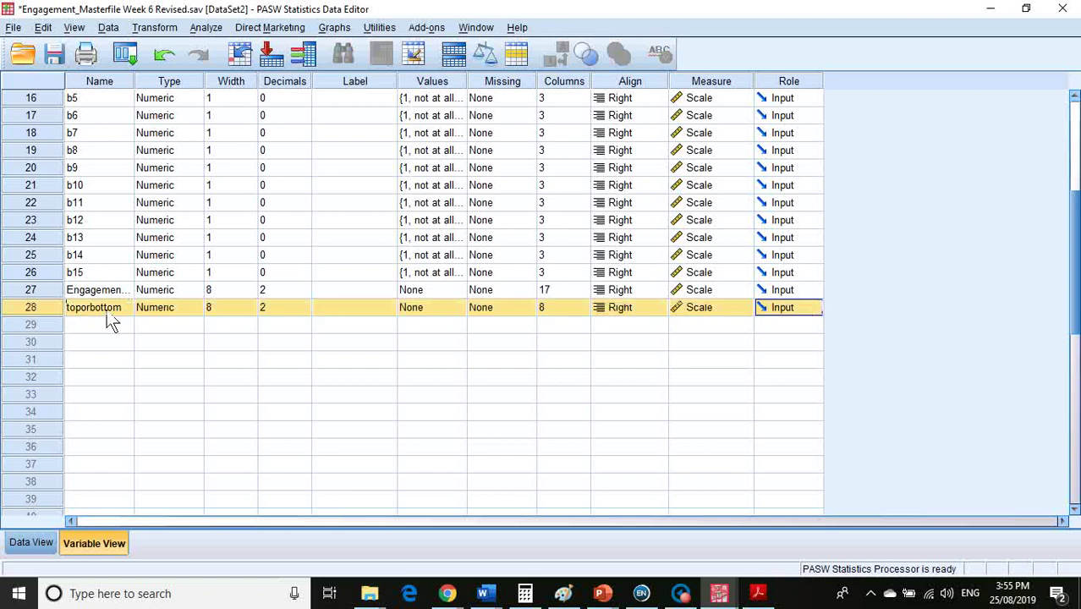
Set the toporbottom variable to 0 decimals and a Nominal measurement level.
{"action": "key", "text": "Tab"}
{"action": "key", "text": "Tab"}
{"action": "type", "text": "0"}
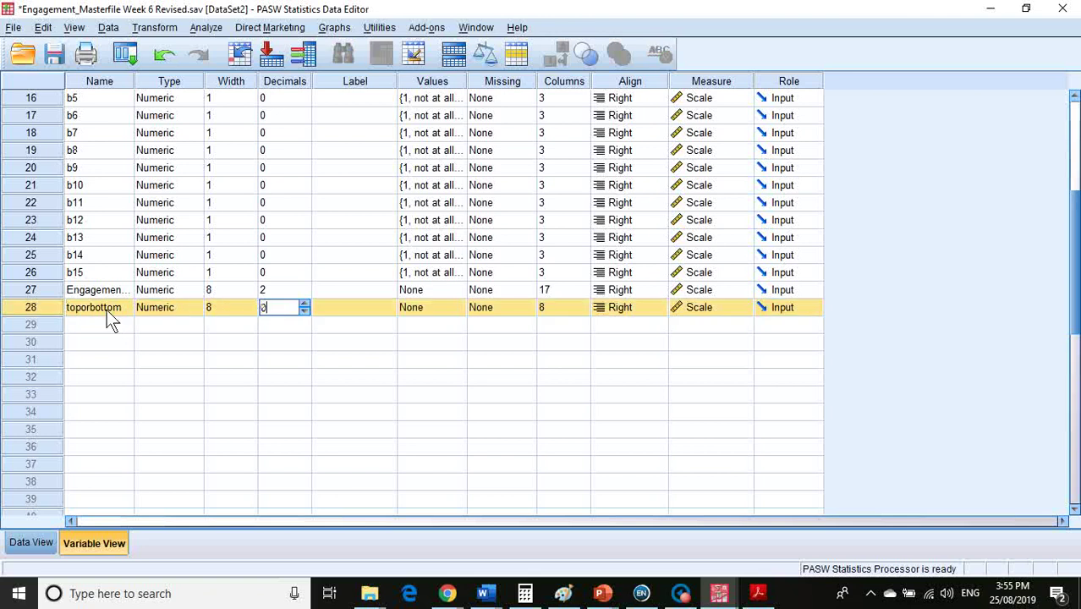
{"action": "left_click", "coordinate": [709, 307]}
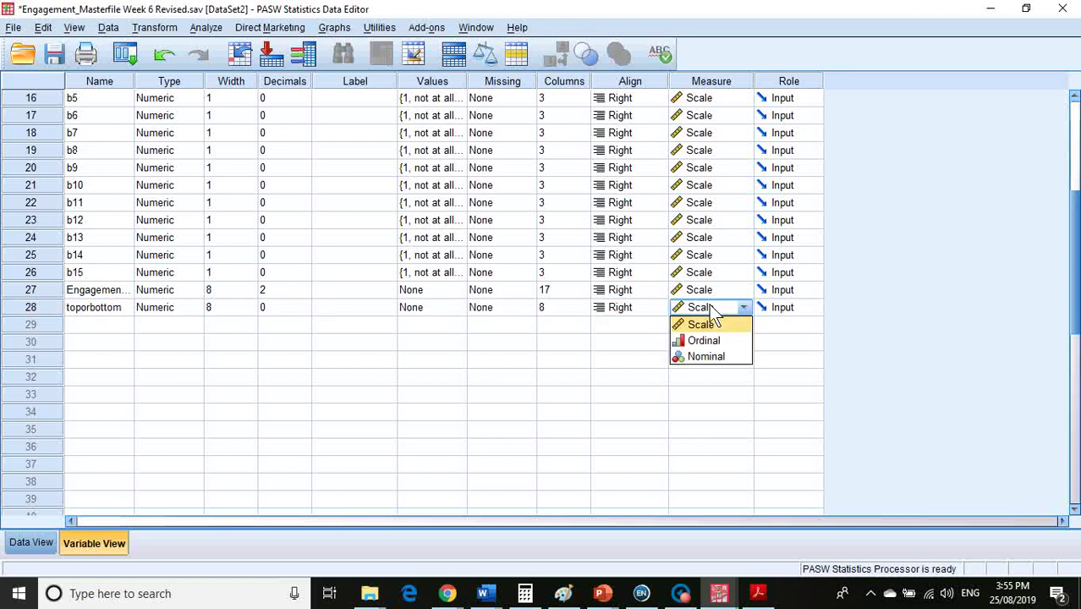
{"action": "left_click", "coordinate": [715, 357]}
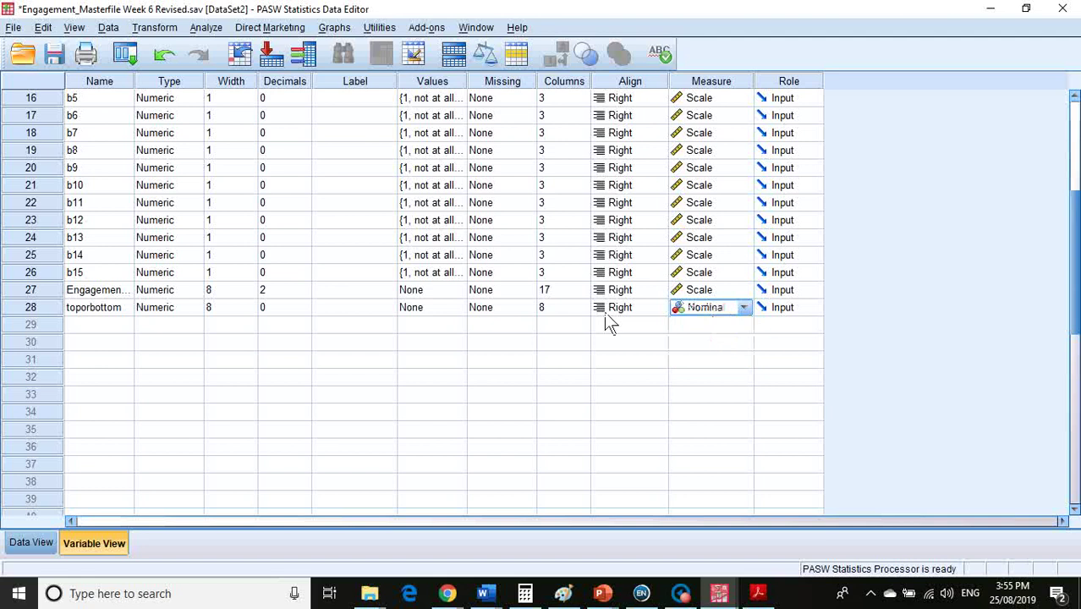
Add a value label to toporbottom that defines 1 as "bottom 25%".
{"action": "left_click", "coordinate": [457, 312]}
{"action": "left_click", "coordinate": [462, 309]}
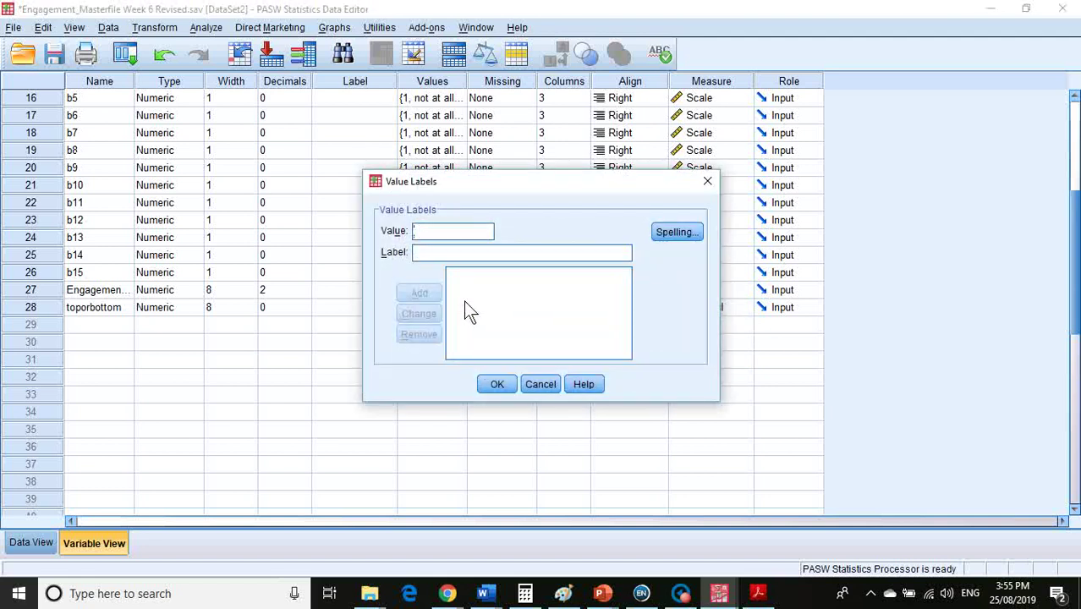
{"action": "type", "text": "1"}
{"action": "key", "text": "Tab"}
{"action": "type", "text": "bottom 25%"}
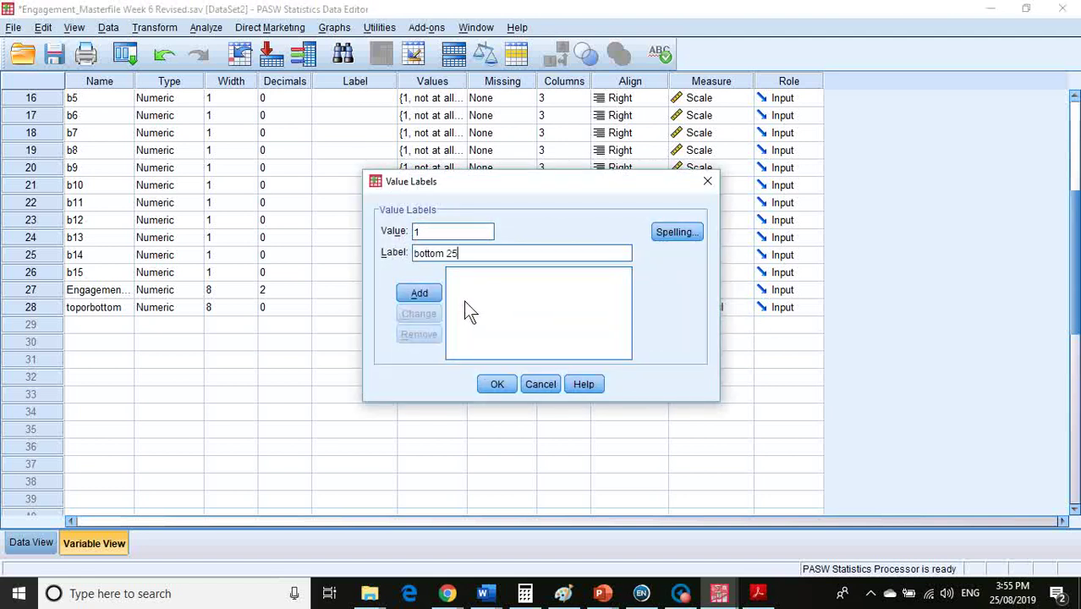
{"action": "left_click", "coordinate": [420, 294]}
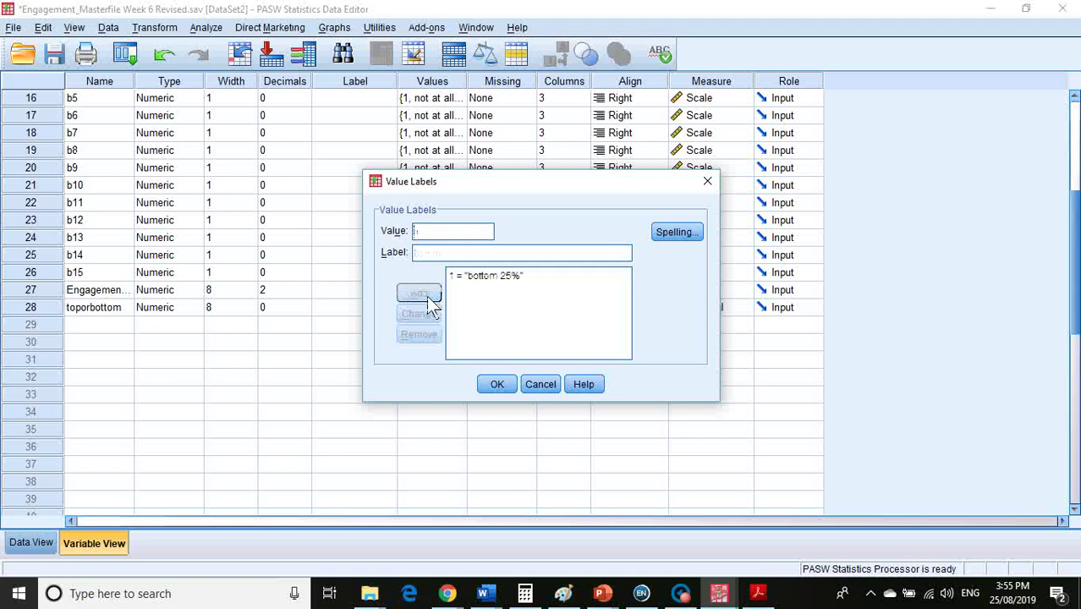
Add the value label 2 = "top 25%" and apply the toporbottom value labels.
{"action": "type", "text": "2"}
{"action": "key", "text": "Tab"}
{"action": "type", "text": "t"}
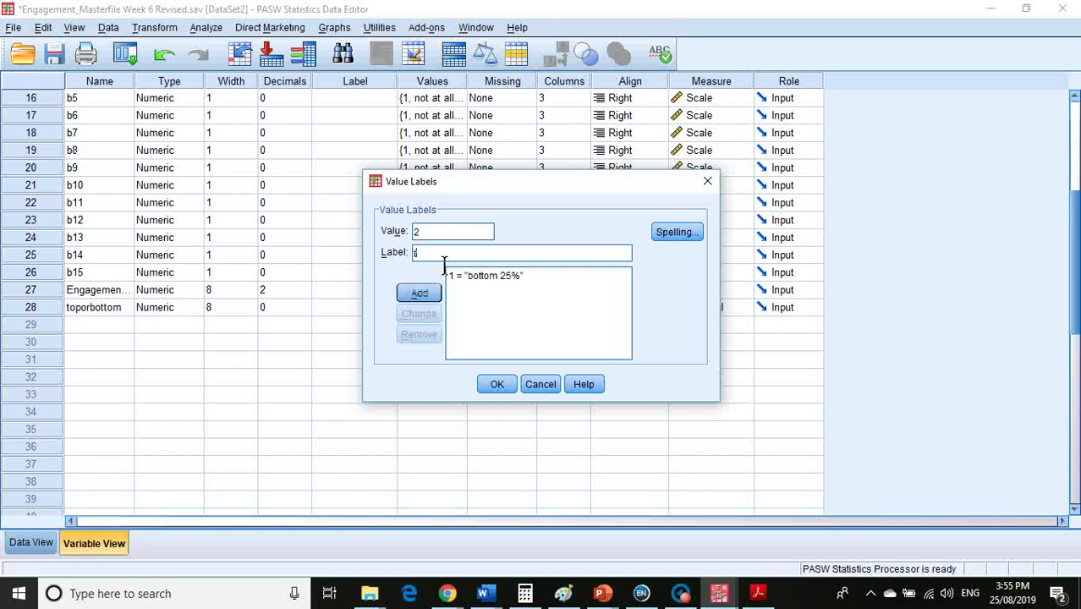
{"action": "type", "text": "op 25%"}
{"action": "left_click", "coordinate": [403, 291]}
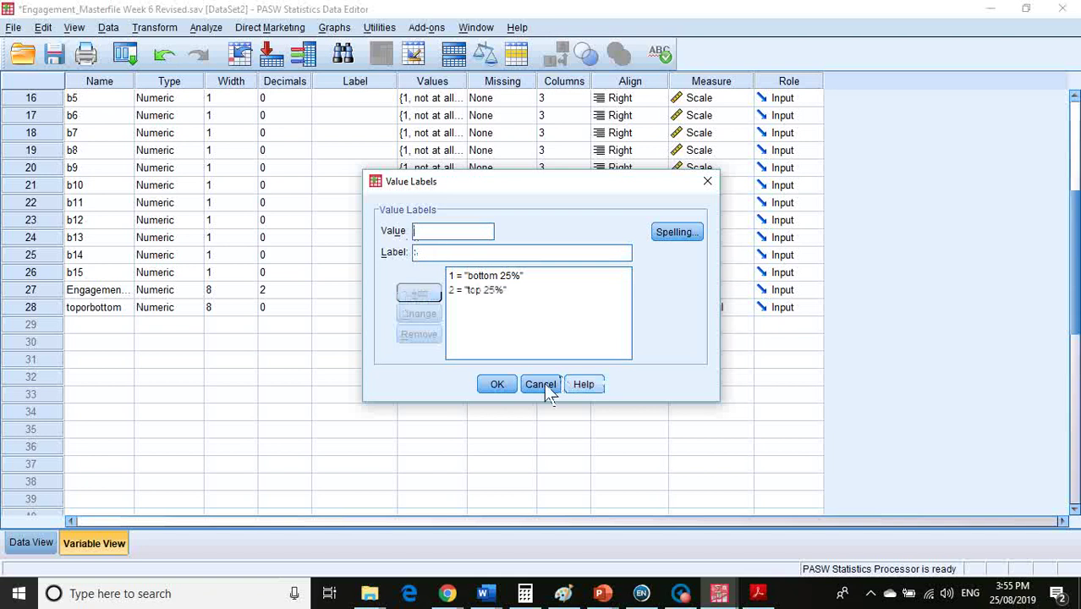
{"action": "left_click", "coordinate": [498, 384]}
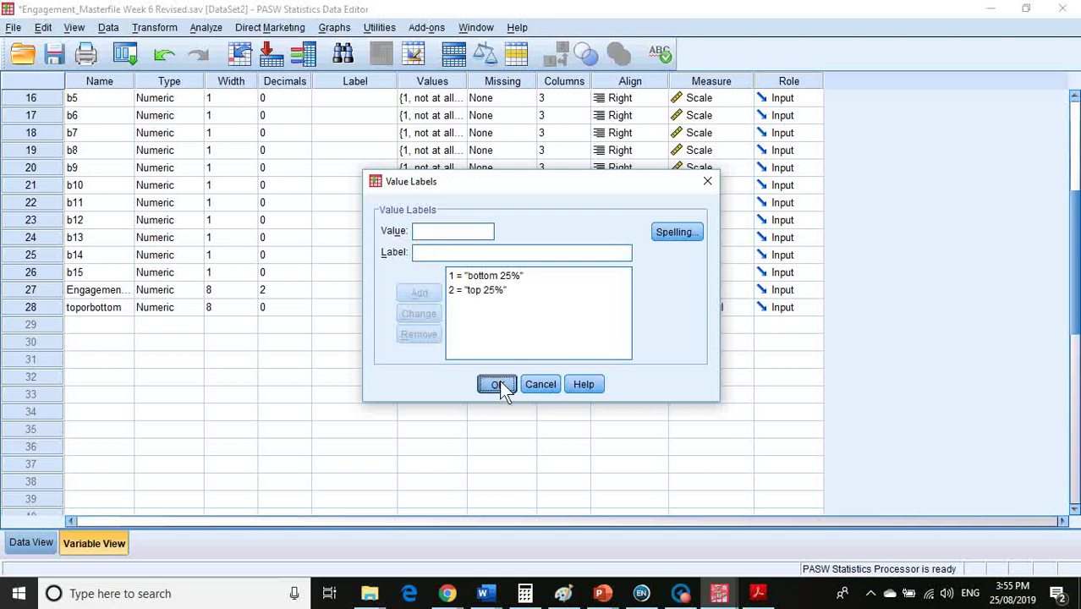
{"action": "left_click", "coordinate": [499, 383]}
Enter 1 in toporbottom for cases 1 to 9 in the data view and check the codes against their value labels.
{"action": "left_click", "coordinate": [31, 543]}
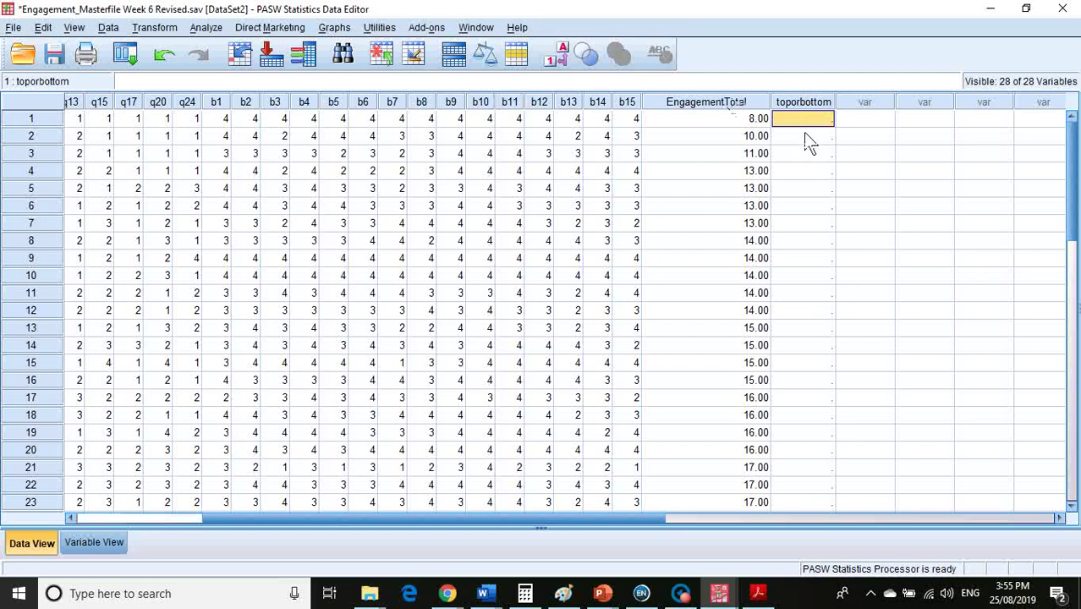
{"action": "key", "text": "Return"}
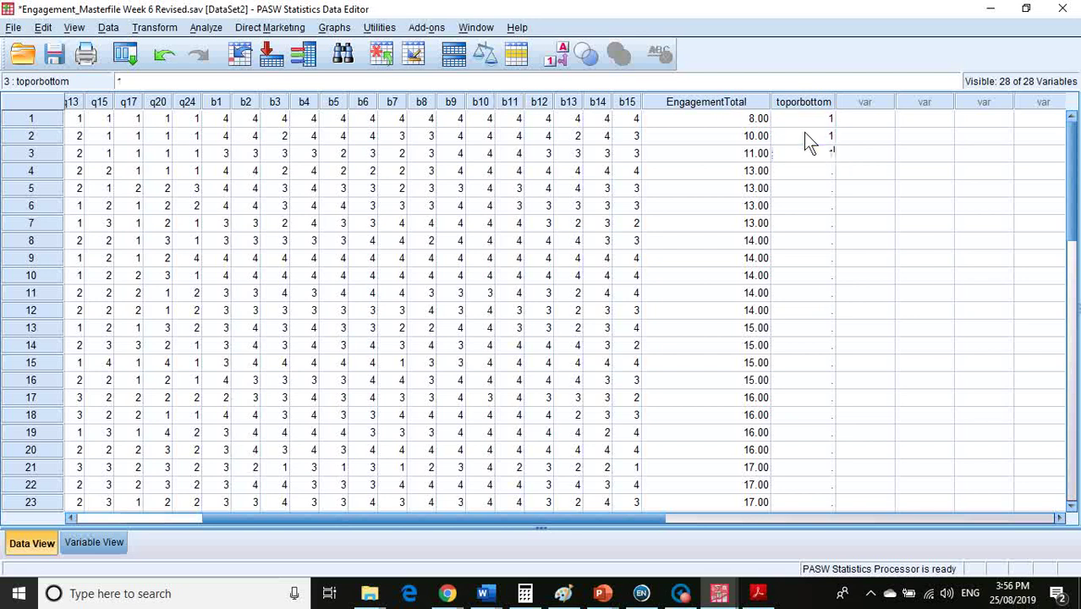
{"action": "key", "text": "Return"}
{"action": "type", "text": "1"}
{"action": "key", "text": "Return"}
{"action": "type", "text": "1"}
{"action": "key", "text": "Return"}
{"action": "type", "text": "1"}
{"action": "key", "text": "Return"}
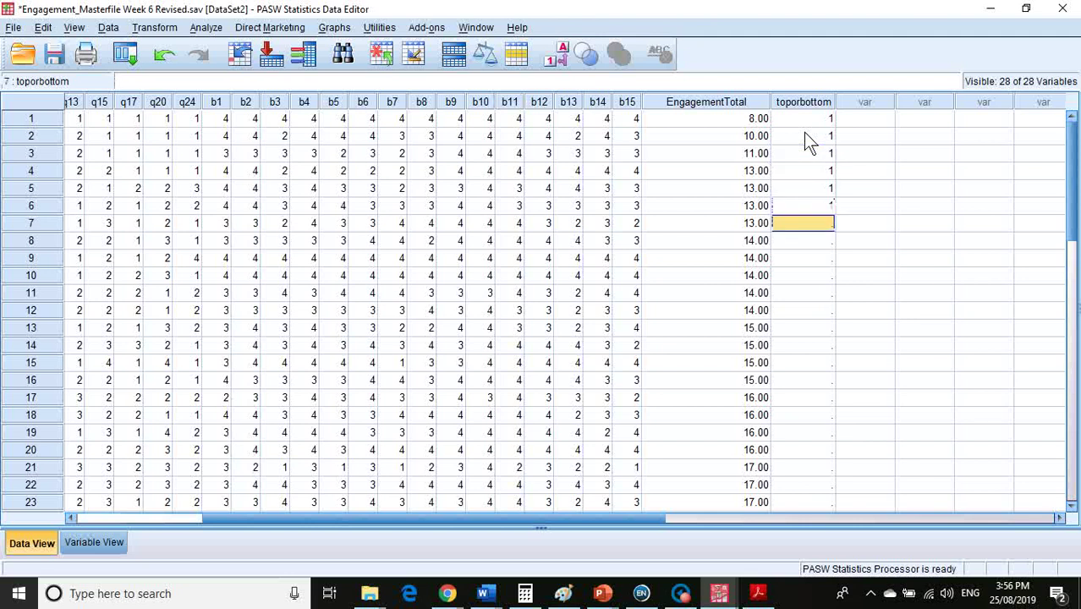
{"action": "type", "text": "1"}
{"action": "key", "text": "Return"}
{"action": "type", "text": "1"}
{"action": "key", "text": "Return"}
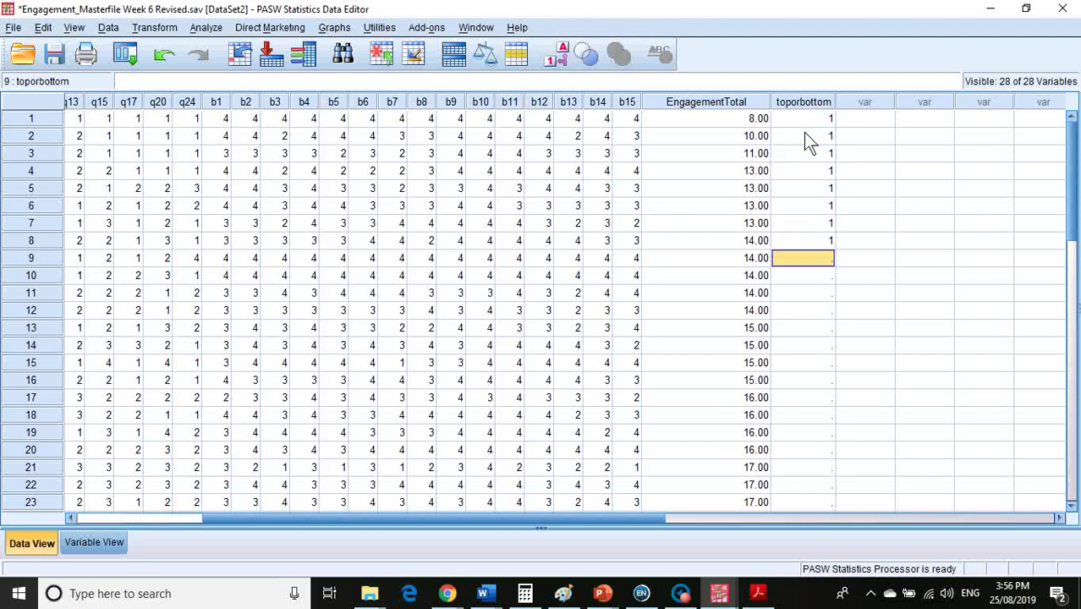
{"action": "type", "text": "1"}
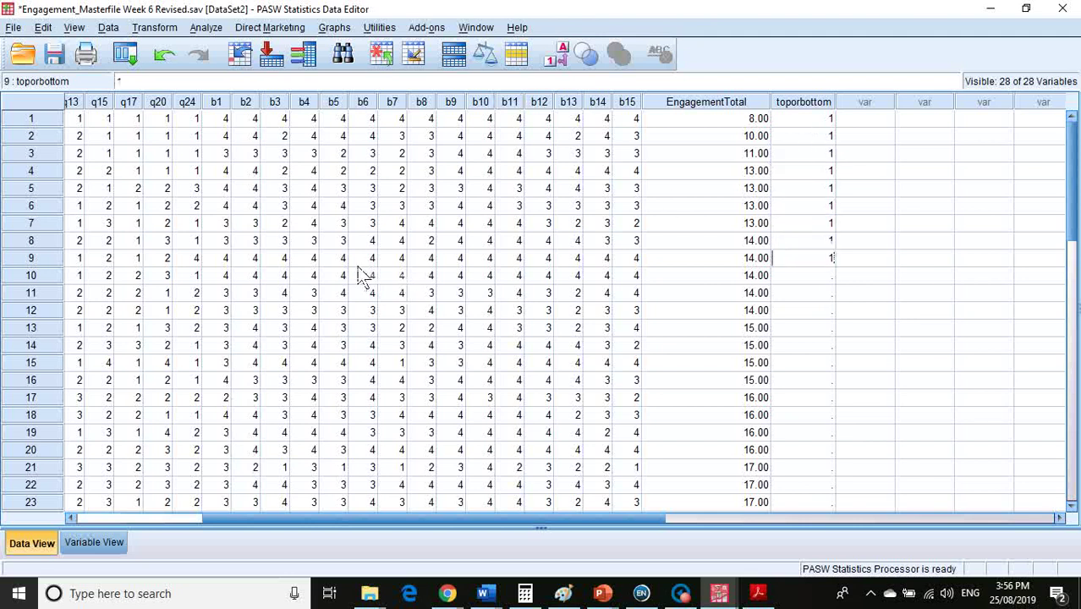
{"action": "key", "text": "Return"}
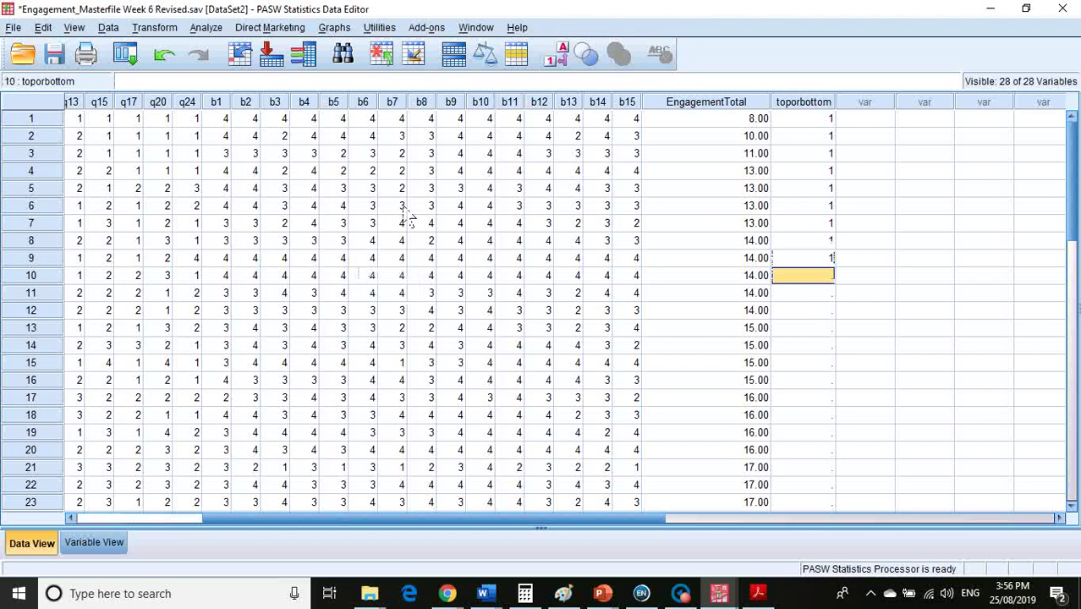
{"action": "left_click", "coordinate": [558, 56]}
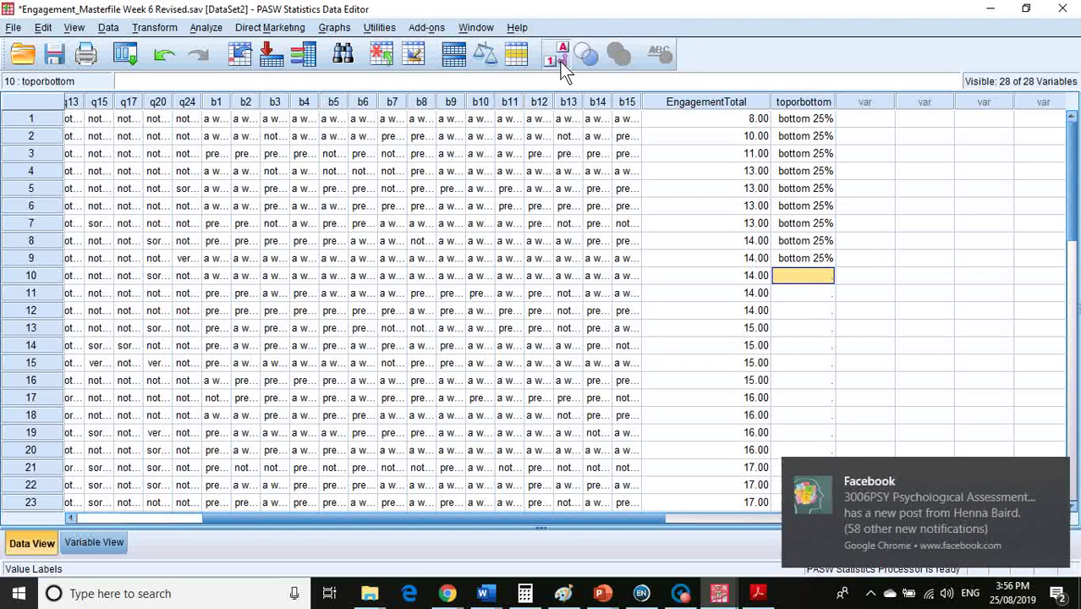
{"action": "left_click", "coordinate": [559, 61]}
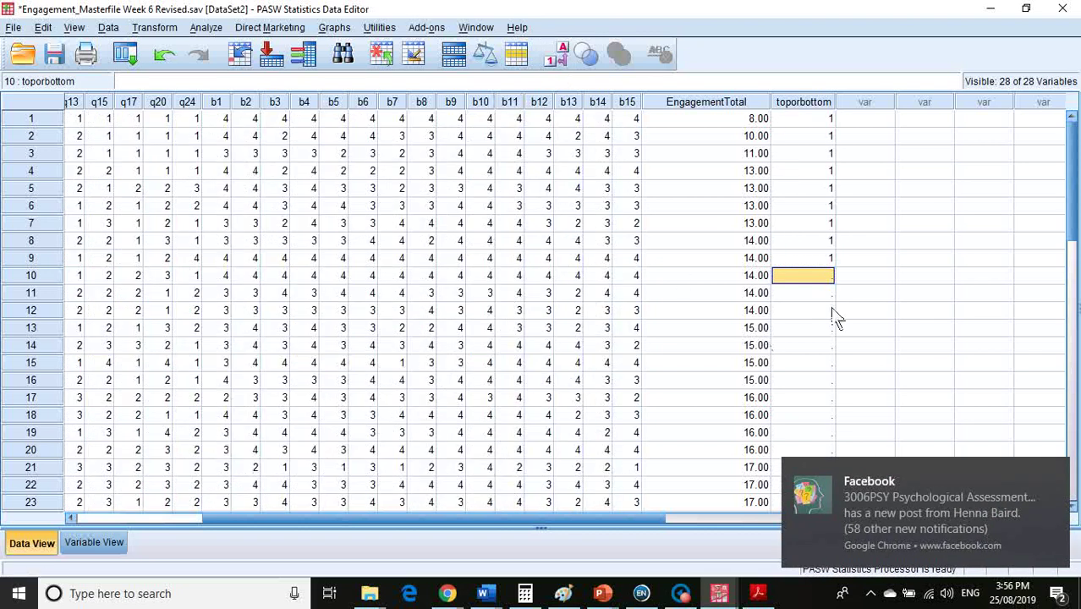
Enter 2 in toporbottom for cases 26 to 35, the highest EngagementTotal scores.
{"action": "scroll", "coordinate": [829, 303], "scroll_direction": "down", "scroll_amount": 7}
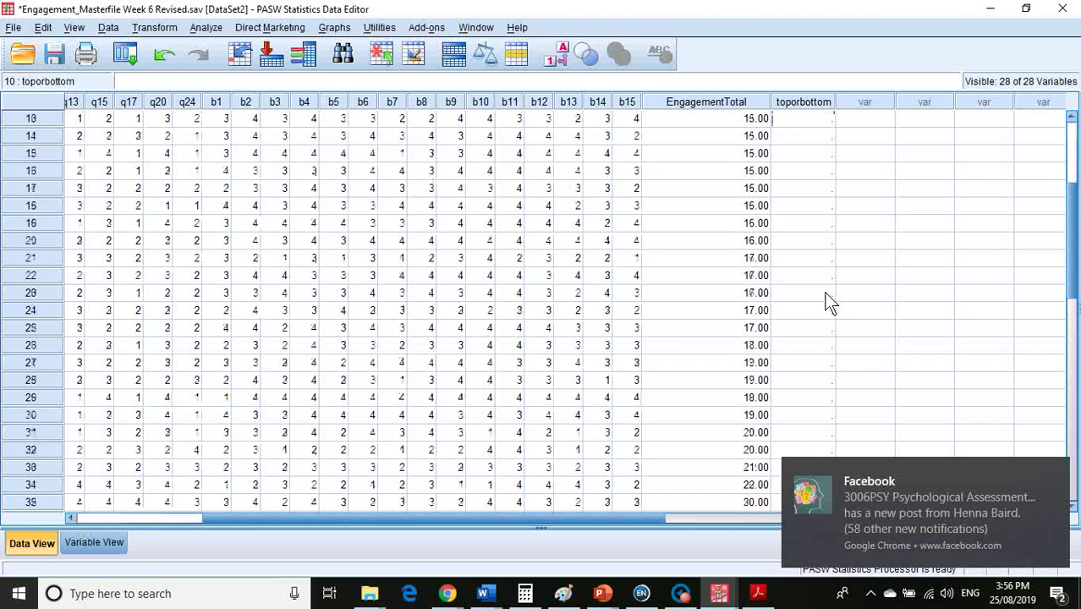
{"action": "left_click", "coordinate": [808, 347]}
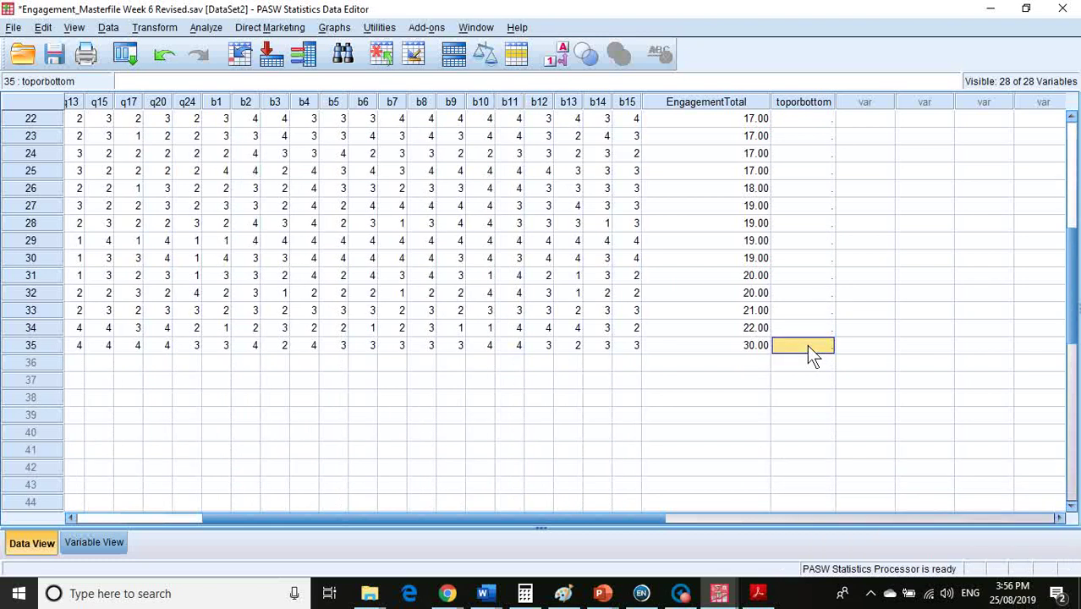
{"action": "left_click", "coordinate": [809, 207]}
{"action": "left_click", "coordinate": [811, 191]}
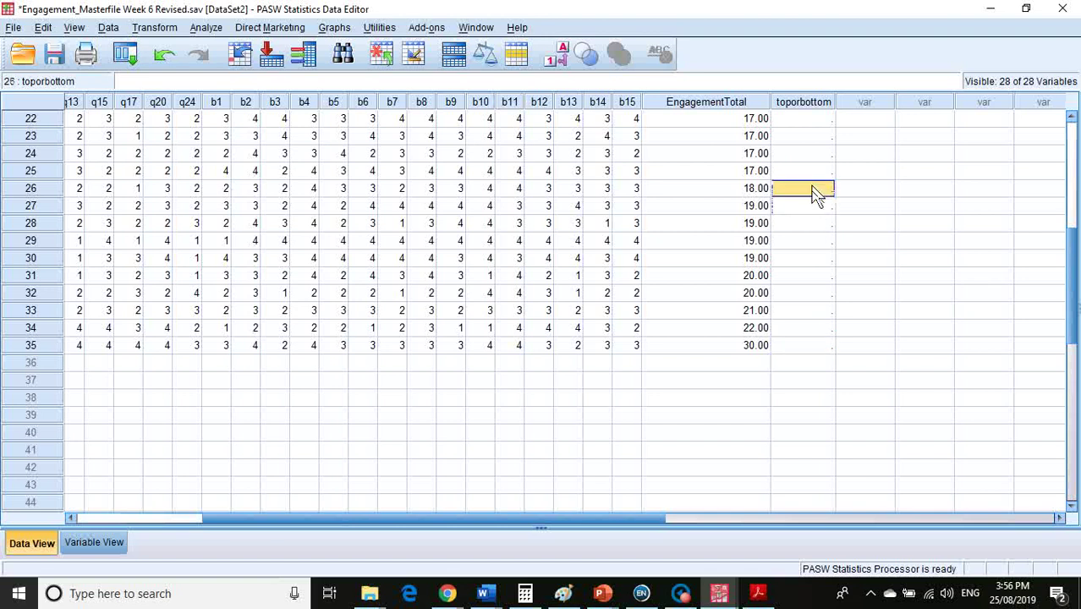
{"action": "type", "text": "2"}
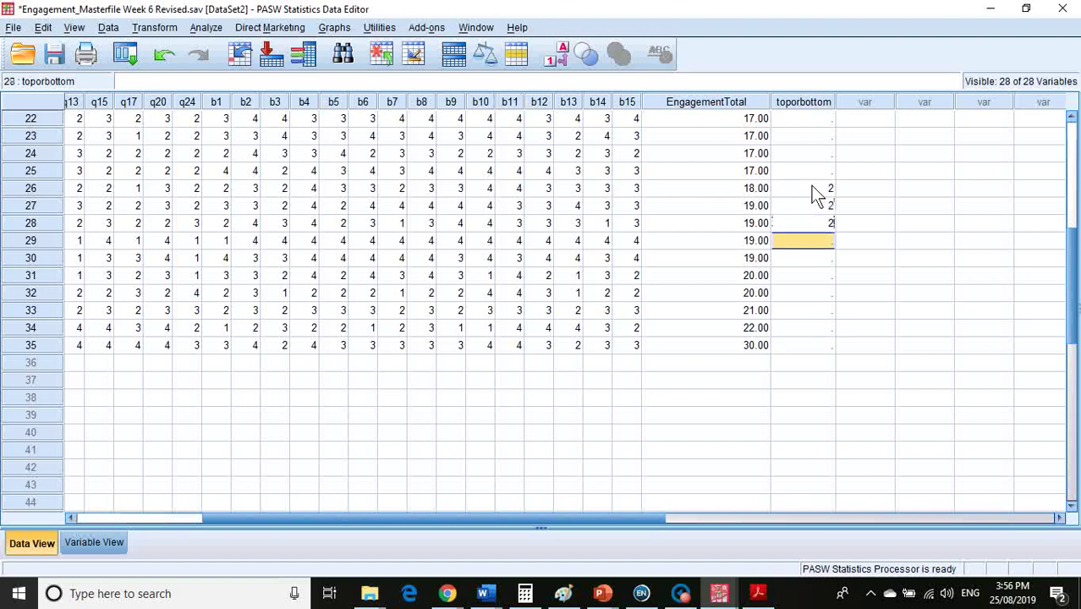
{"action": "type", "text": " 2 2 2 2 2 2 2 2 2"}
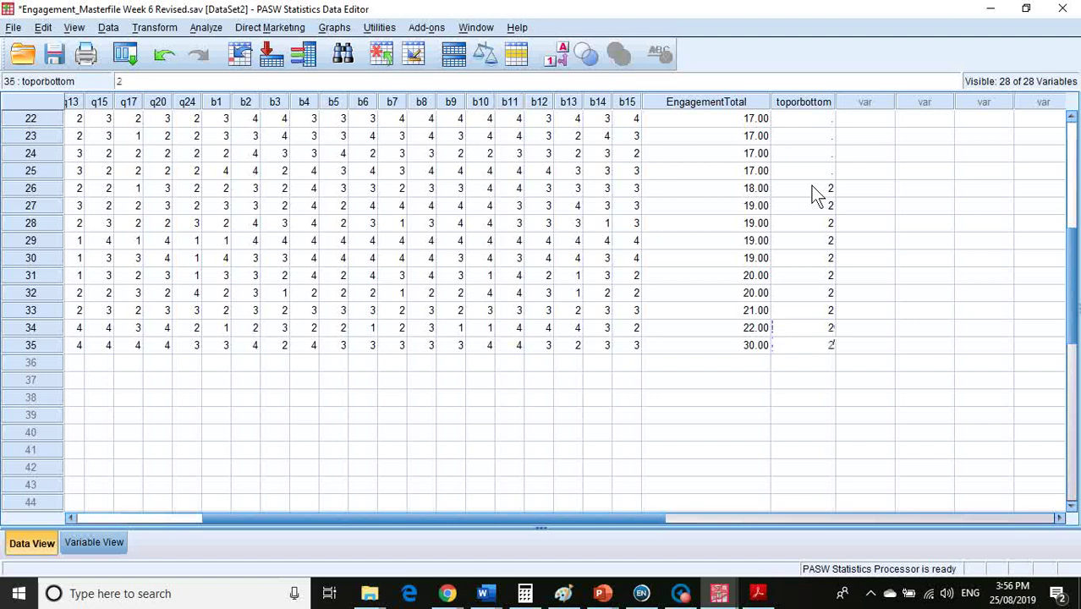
Display value labels instead of codes in the data view and review both toporbottom groups.
{"action": "left_click", "coordinate": [812, 203]}
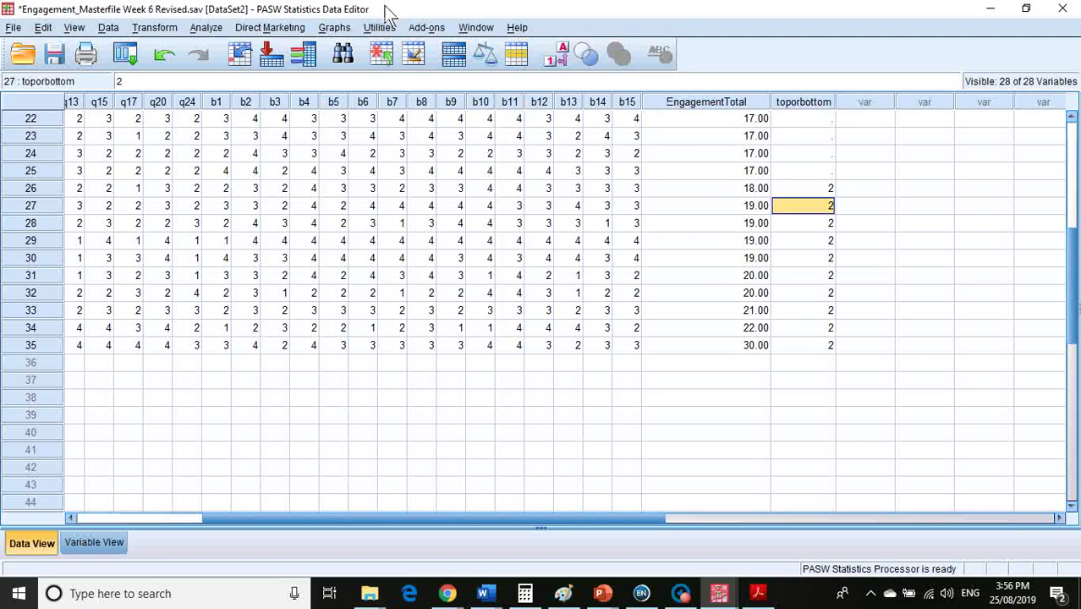
{"action": "left_click", "coordinate": [558, 56]}
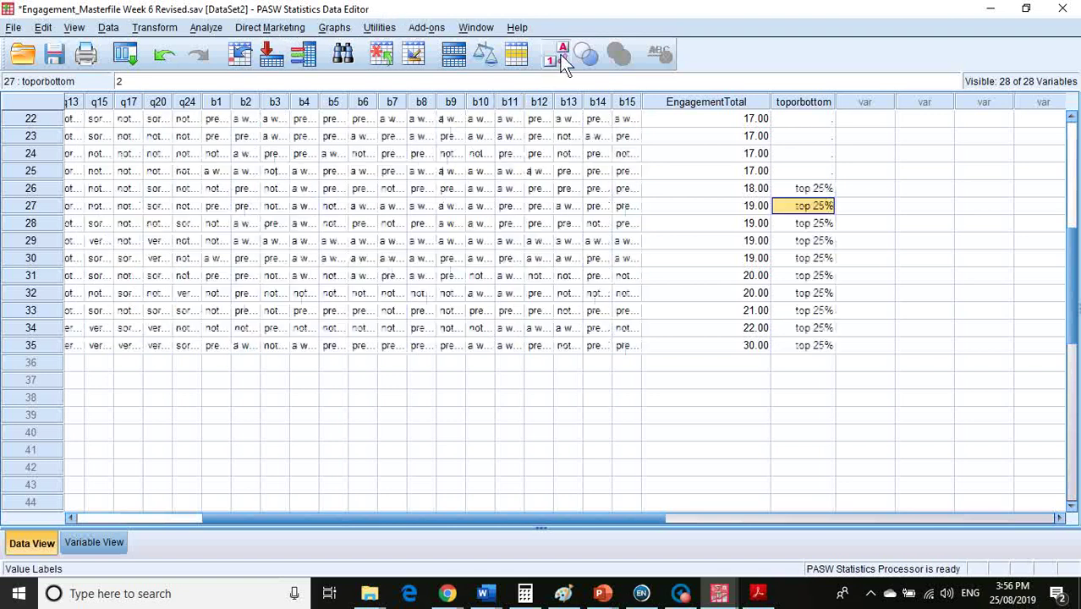
{"action": "scroll", "coordinate": [567, 249], "scroll_direction": "up", "scroll_amount": 7}
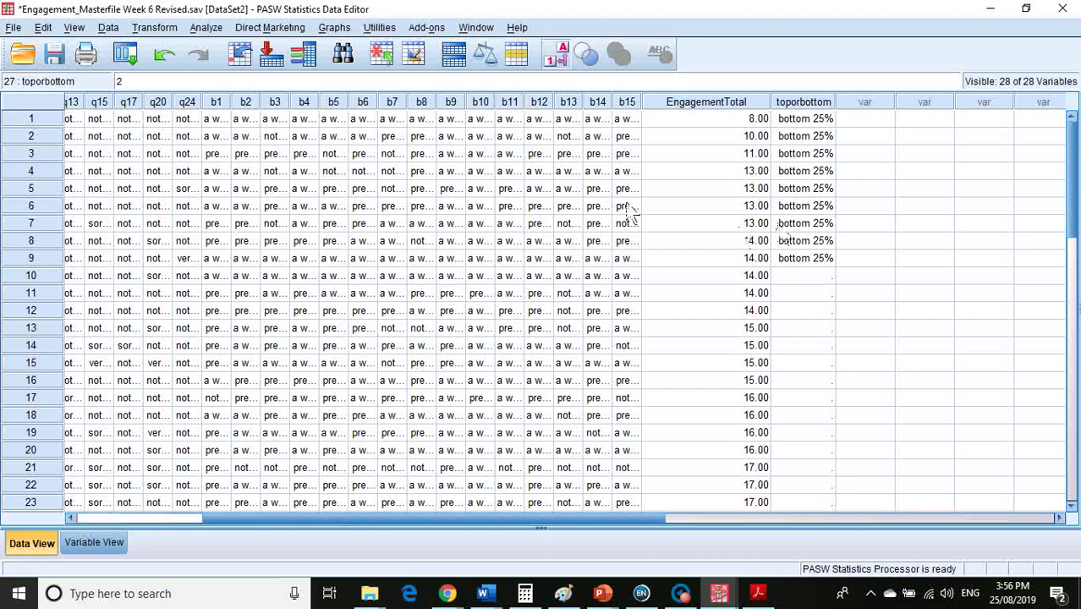
Set up Select Cases with the If condition toporbottom = 1.
{"action": "left_click", "coordinate": [110, 28]}
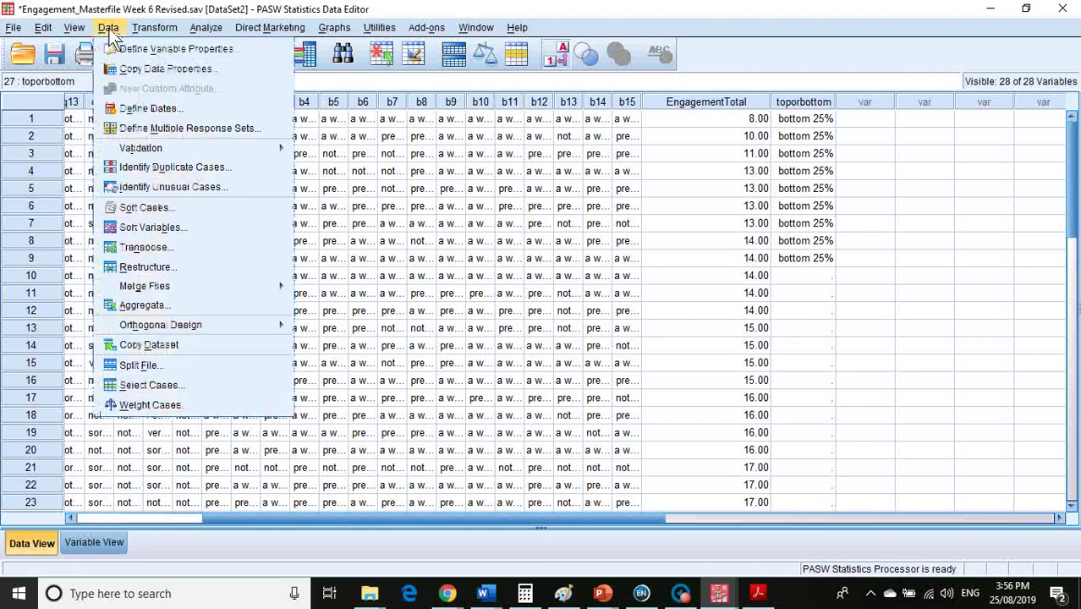
{"action": "left_click", "coordinate": [175, 385]}
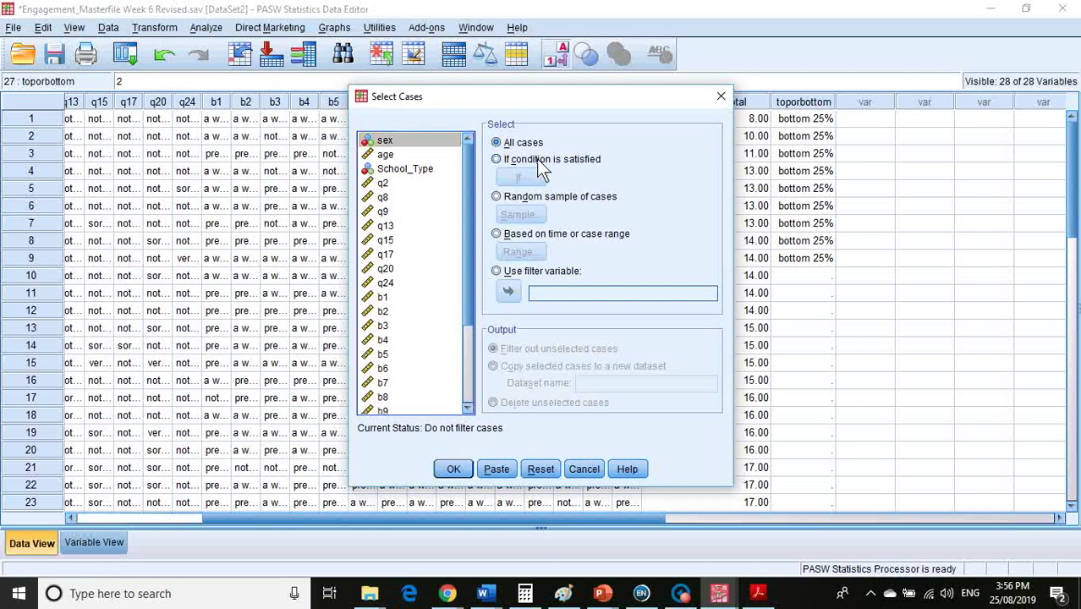
{"action": "left_click", "coordinate": [538, 161]}
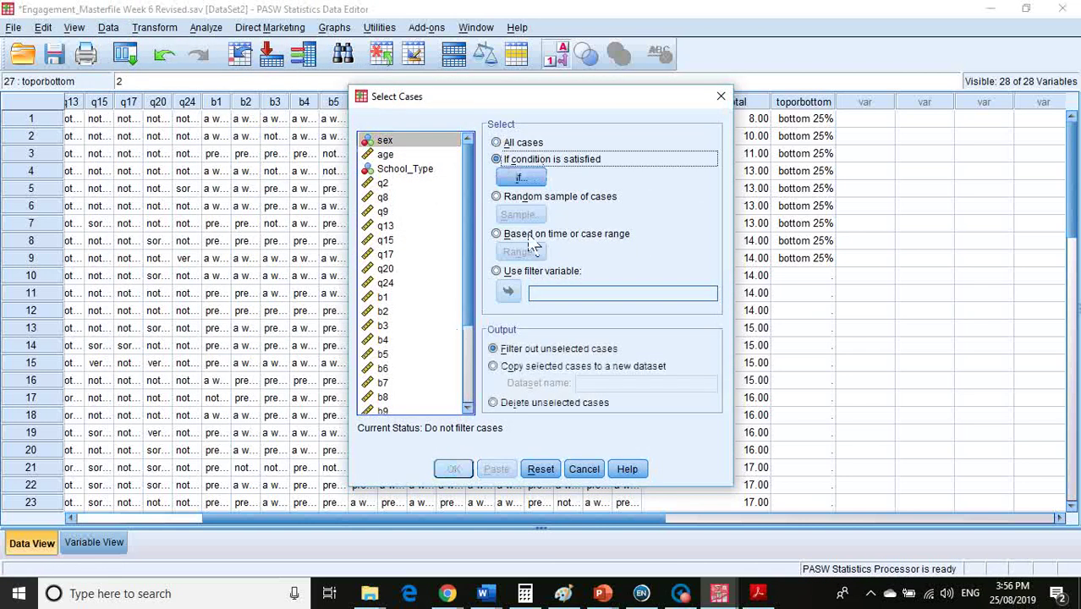
{"action": "left_click", "coordinate": [536, 181]}
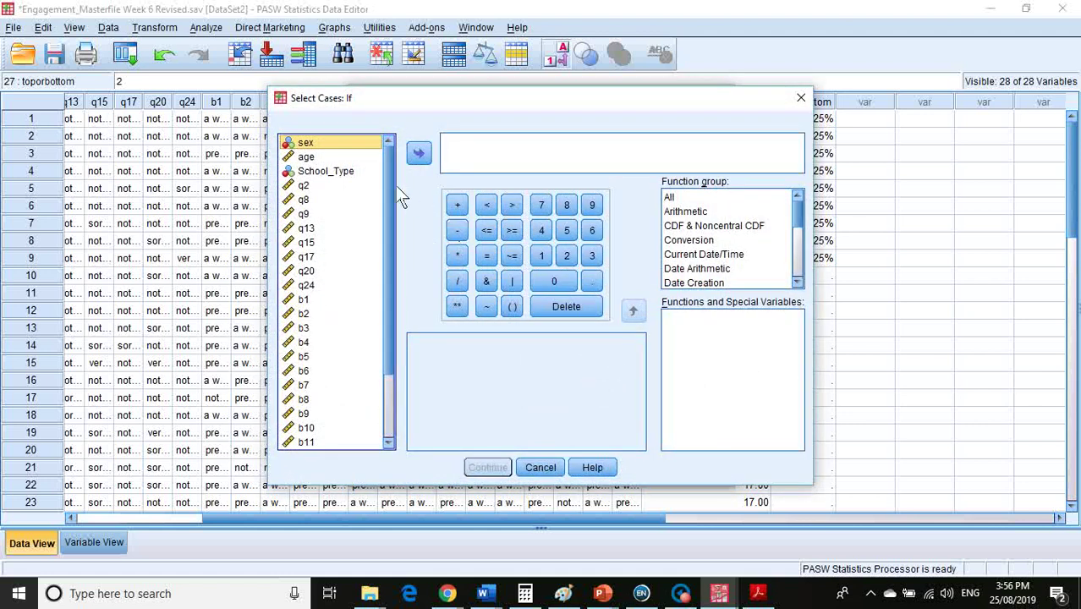
{"action": "scroll", "coordinate": [398, 372], "scroll_direction": "down", "scroll_amount": 5}
{"action": "double_click", "coordinate": [345, 442]}
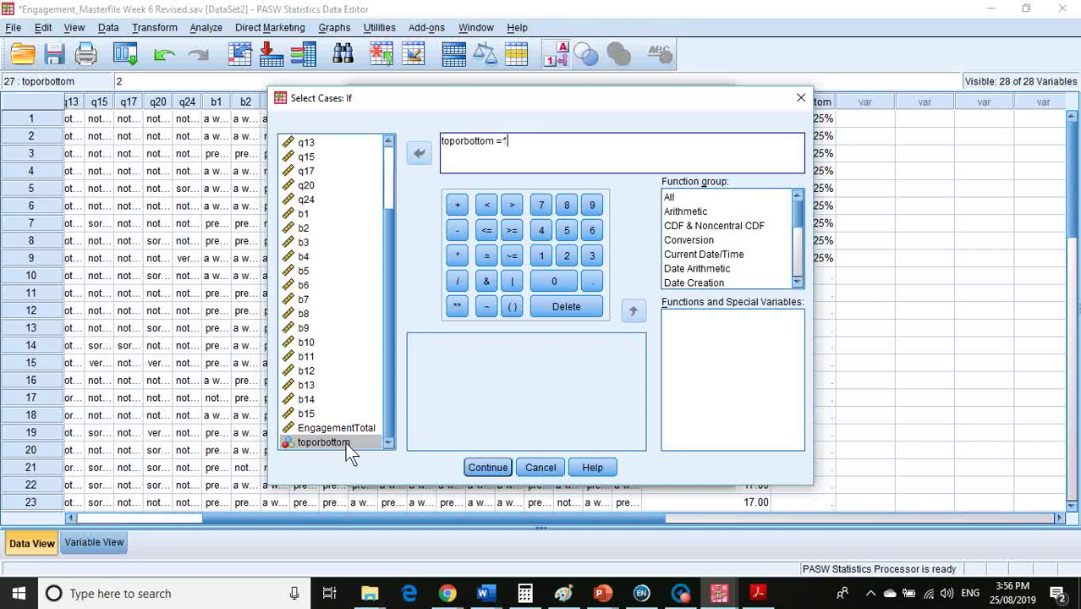
{"action": "left_click", "coordinate": [497, 475]}
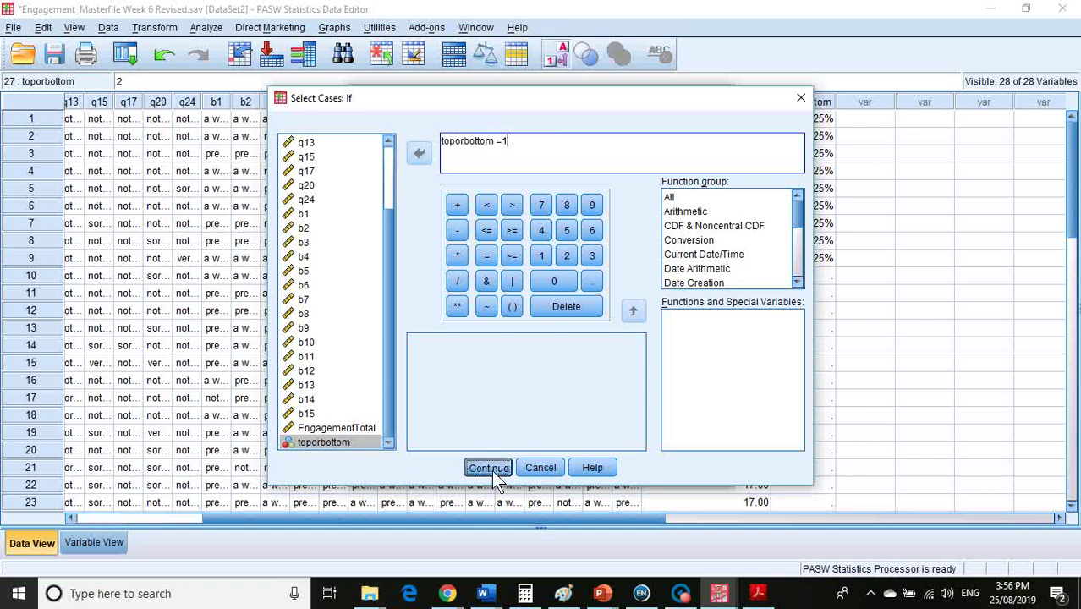
Apply the toporbottom = 1 case filter and check in the data view which cases are selected.
{"action": "left_click", "coordinate": [455, 470]}
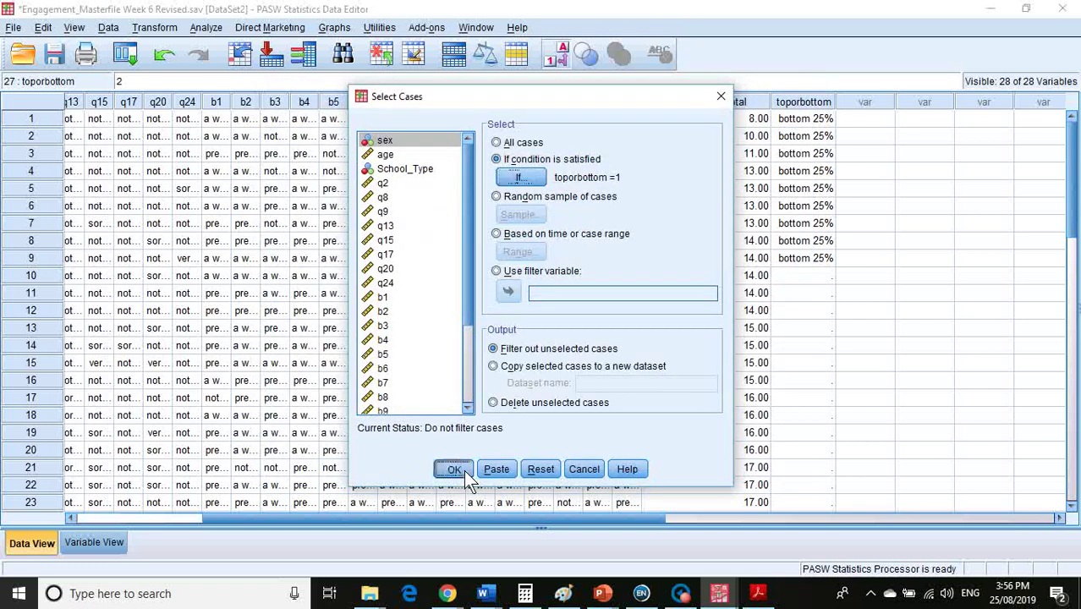
{"action": "left_click", "coordinate": [10, 254]}
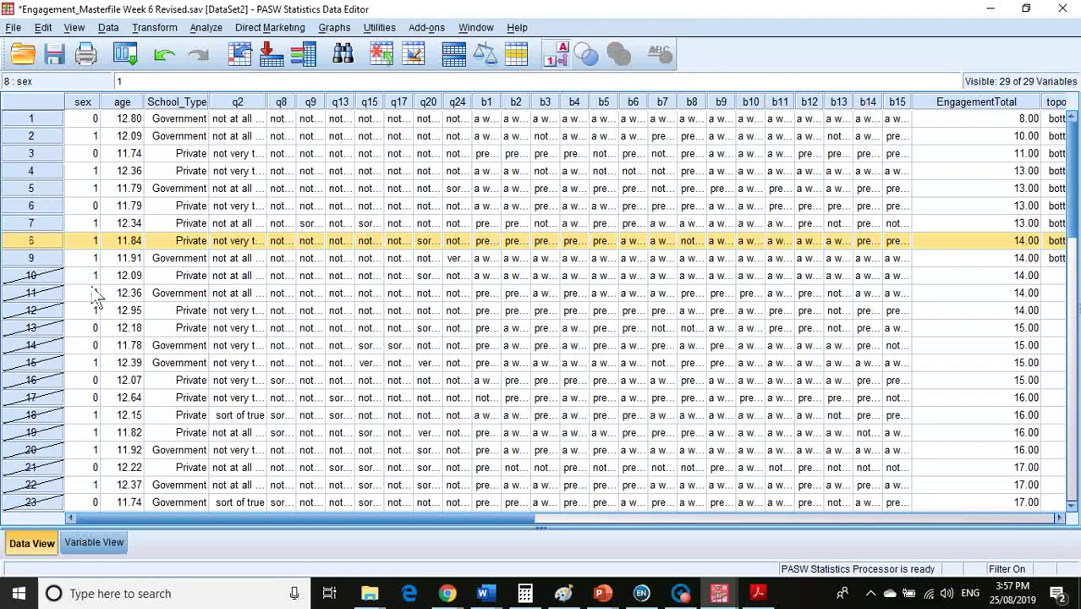
{"action": "left_click_drag", "start_coordinate": [465, 517], "coordinate": [639, 516]}
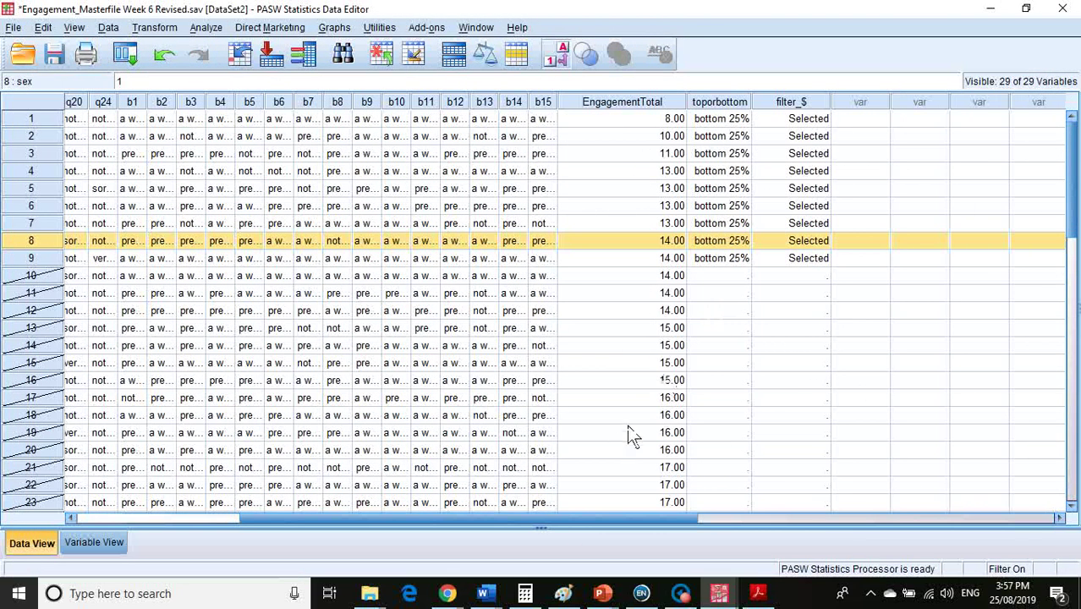
{"action": "left_click", "coordinate": [710, 292]}
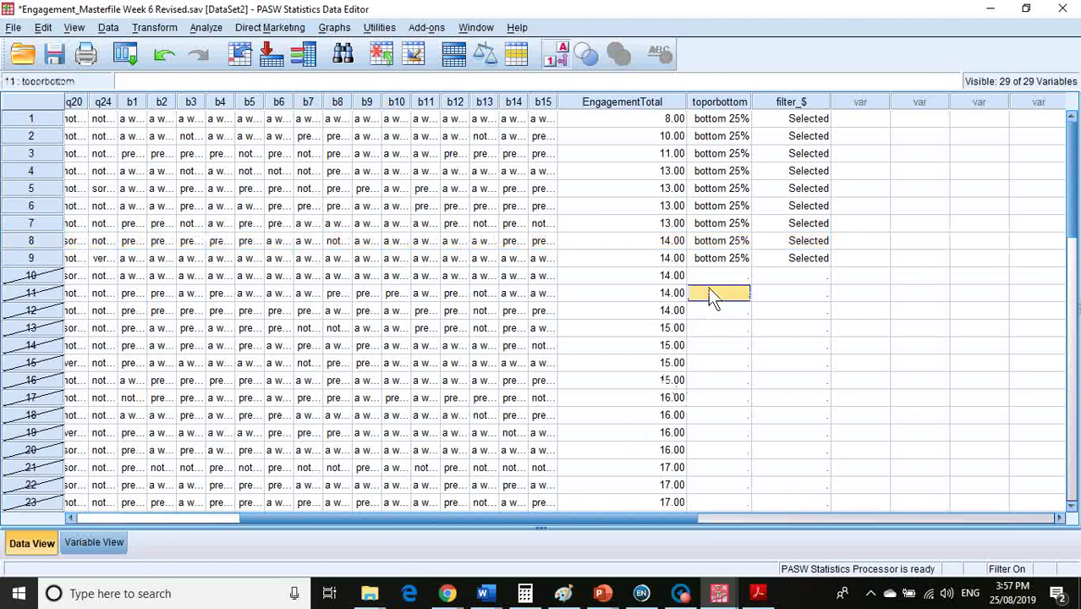
Run Descriptives on the eight engagement items q2, q8, q9, q13, q15, q17, q20 and q24.
{"action": "left_click", "coordinate": [208, 28]}
{"action": "mouse_move", "coordinate": [222, 72]}
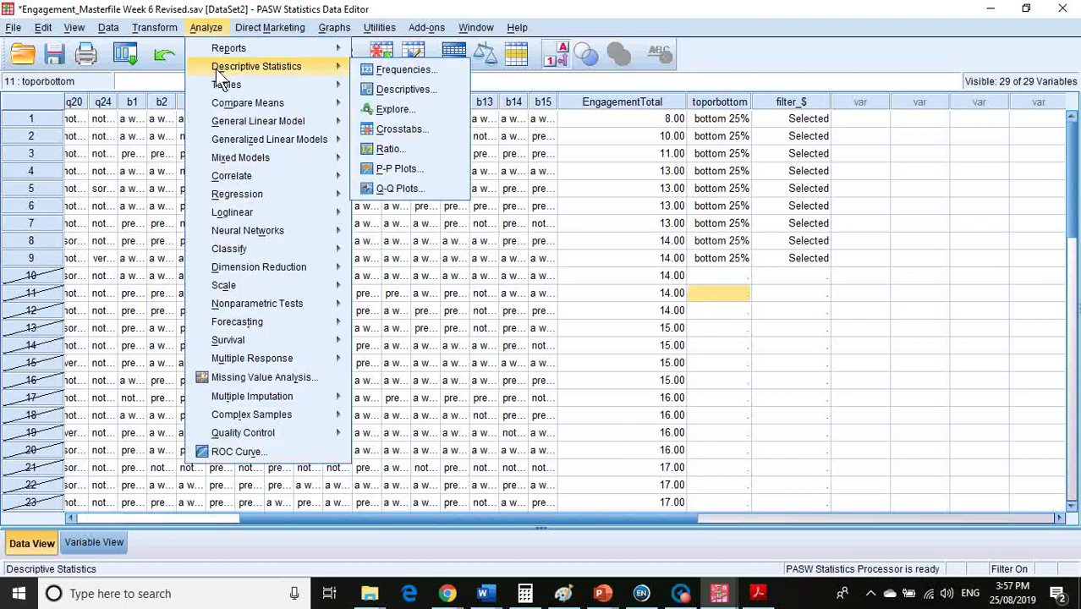
{"action": "left_click", "coordinate": [399, 89]}
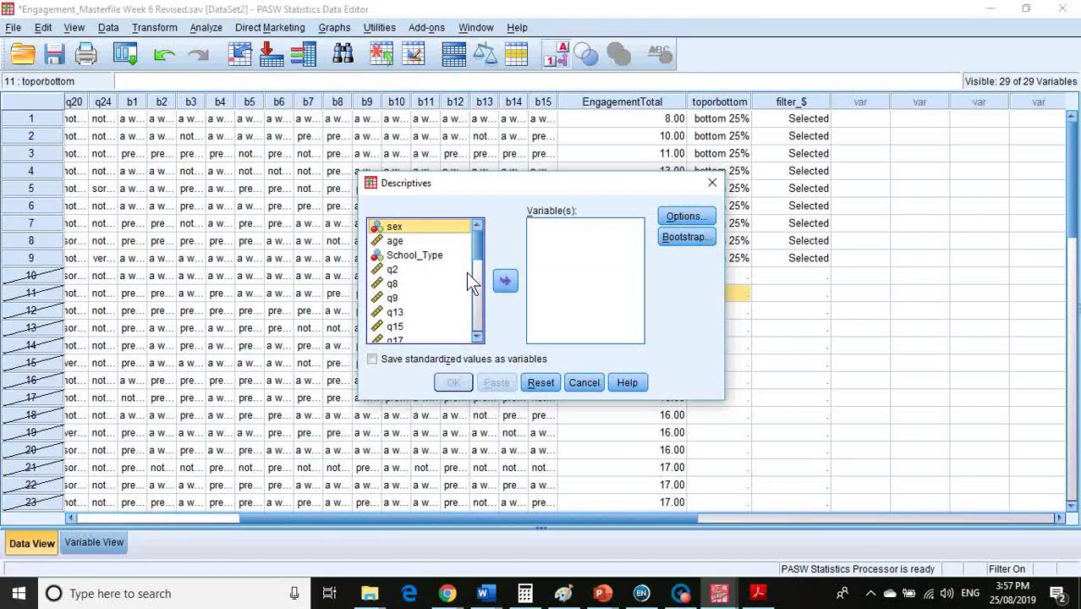
{"action": "left_click", "coordinate": [415, 269]}
{"action": "scroll", "coordinate": [479, 262], "scroll_direction": "down", "scroll_amount": 2}
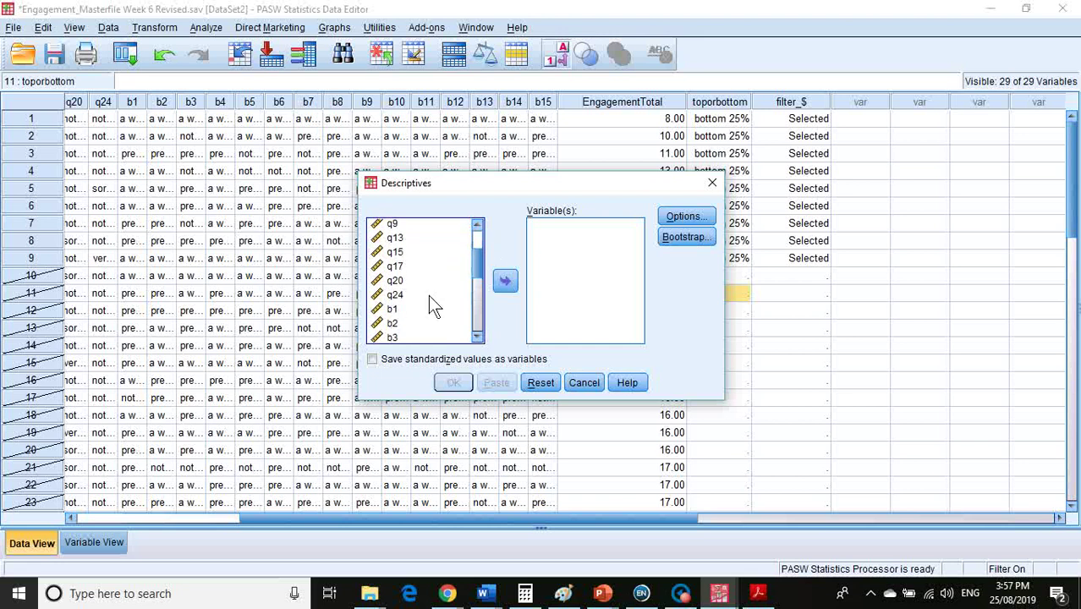
{"action": "left_click", "coordinate": [464, 292], "text": "shift"}
{"action": "left_click", "coordinate": [503, 281]}
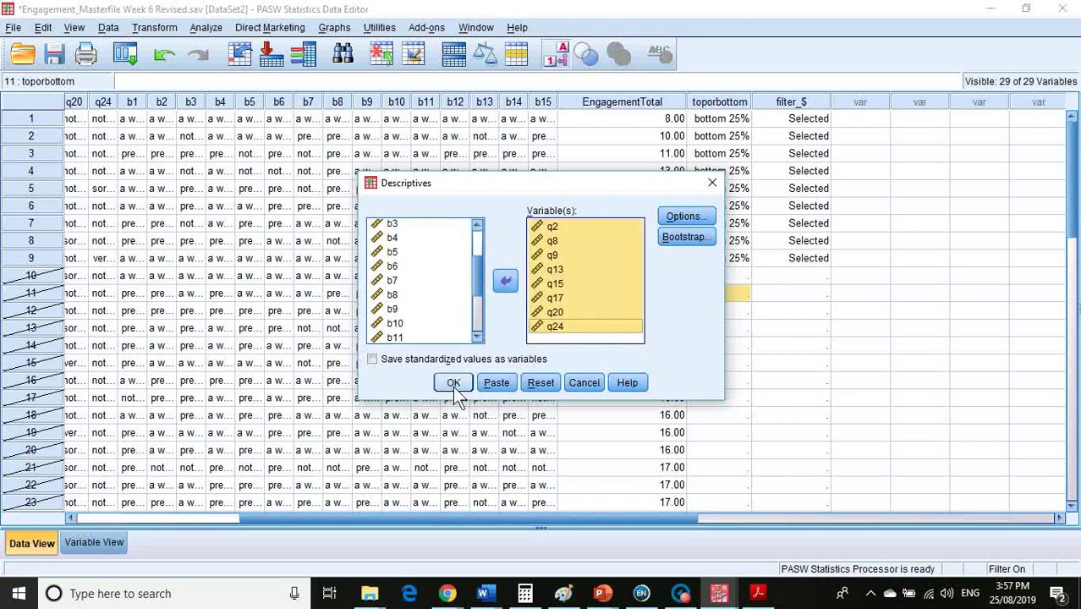
{"action": "left_click", "coordinate": [452, 382]}
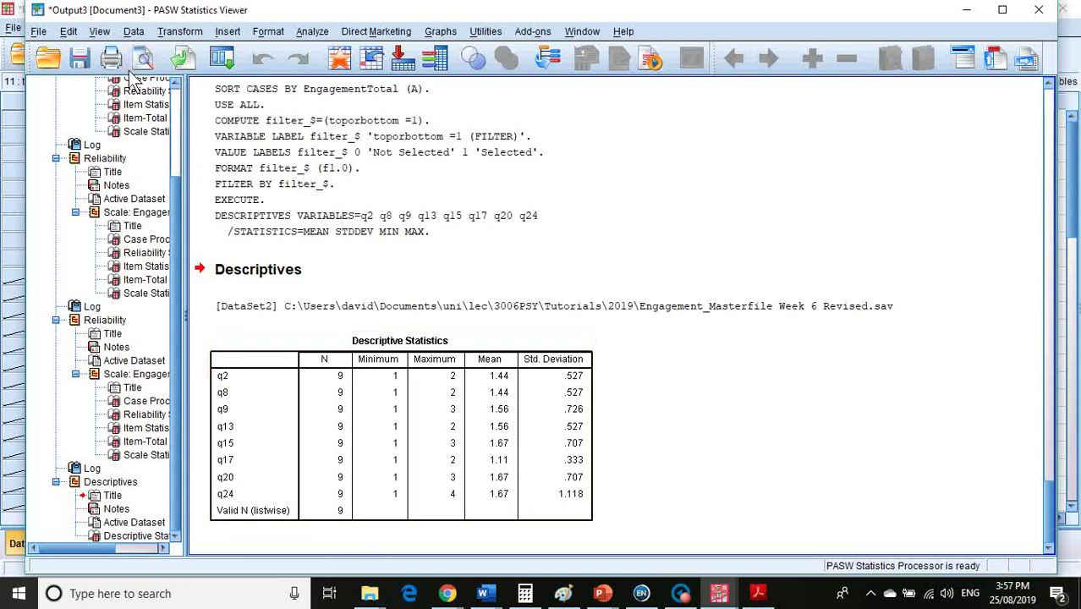
Change the Select Cases condition to toporbottom = 2 and apply the filter.
{"action": "left_click", "coordinate": [134, 31]}
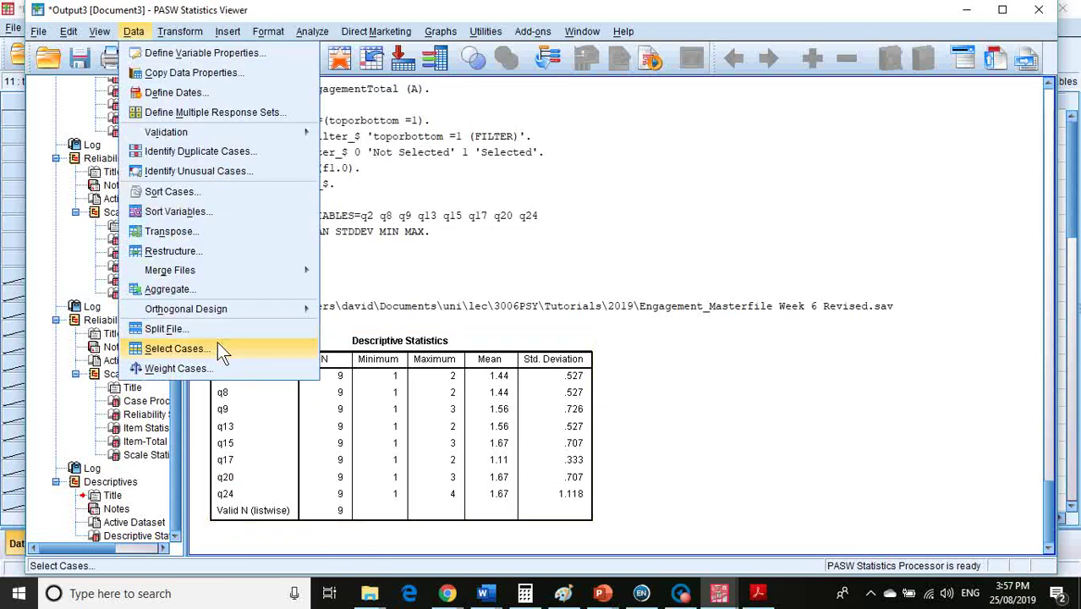
{"action": "left_click", "coordinate": [175, 349]}
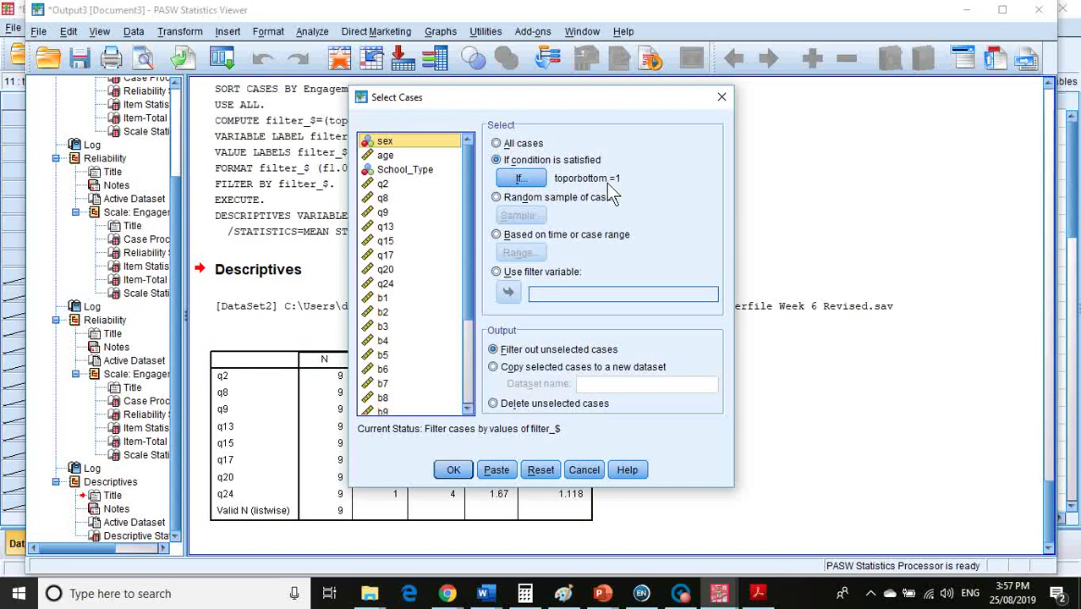
{"action": "left_click", "coordinate": [519, 183]}
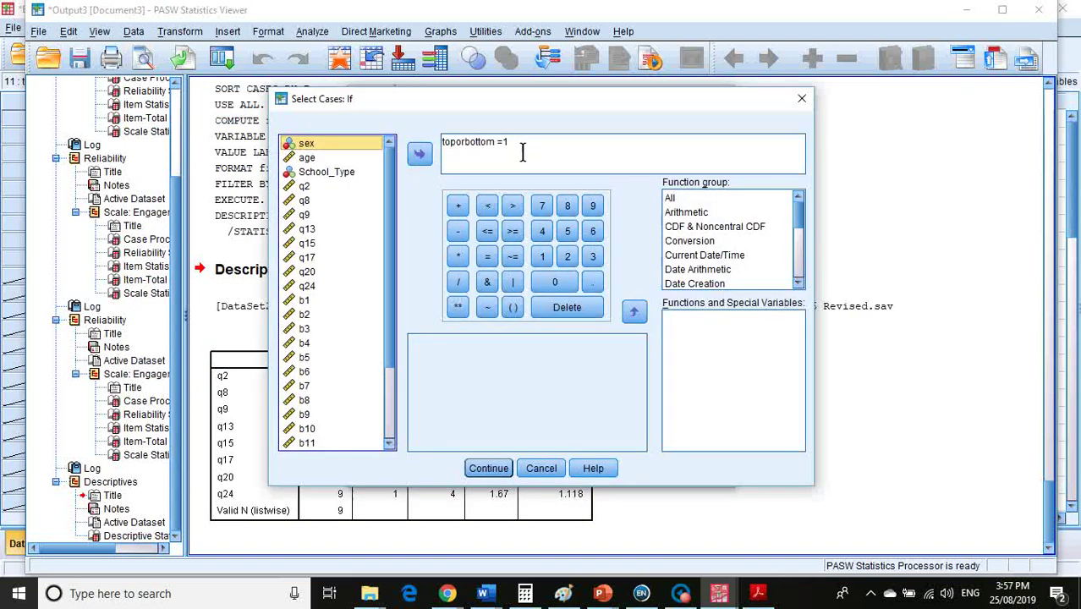
{"action": "left_click", "coordinate": [525, 152]}
{"action": "double_click", "coordinate": [513, 144]}
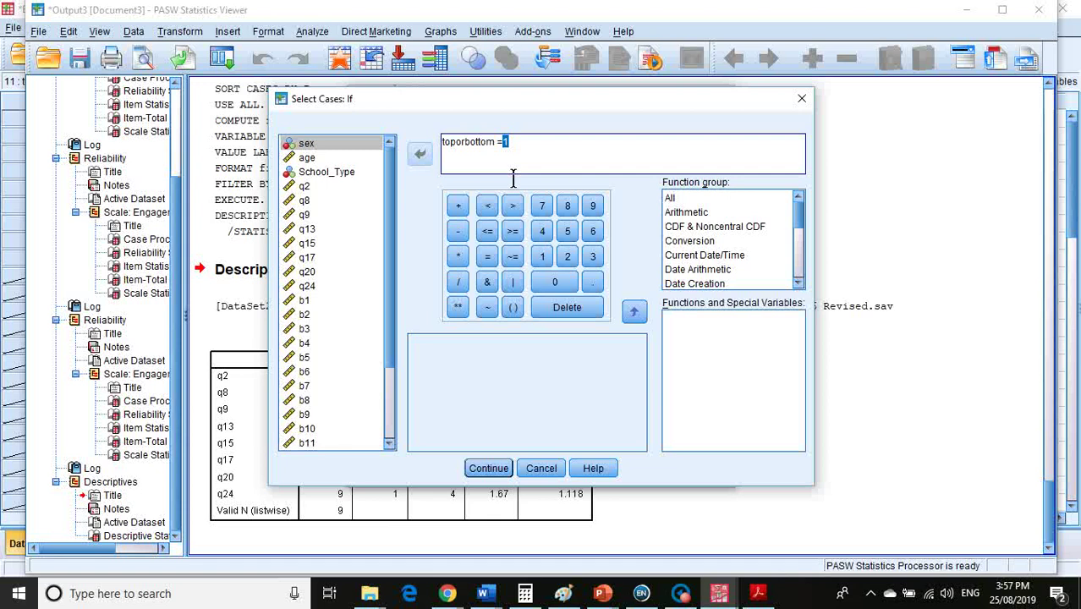
{"action": "type", "text": "22"}
{"action": "left_click", "coordinate": [487, 468]}
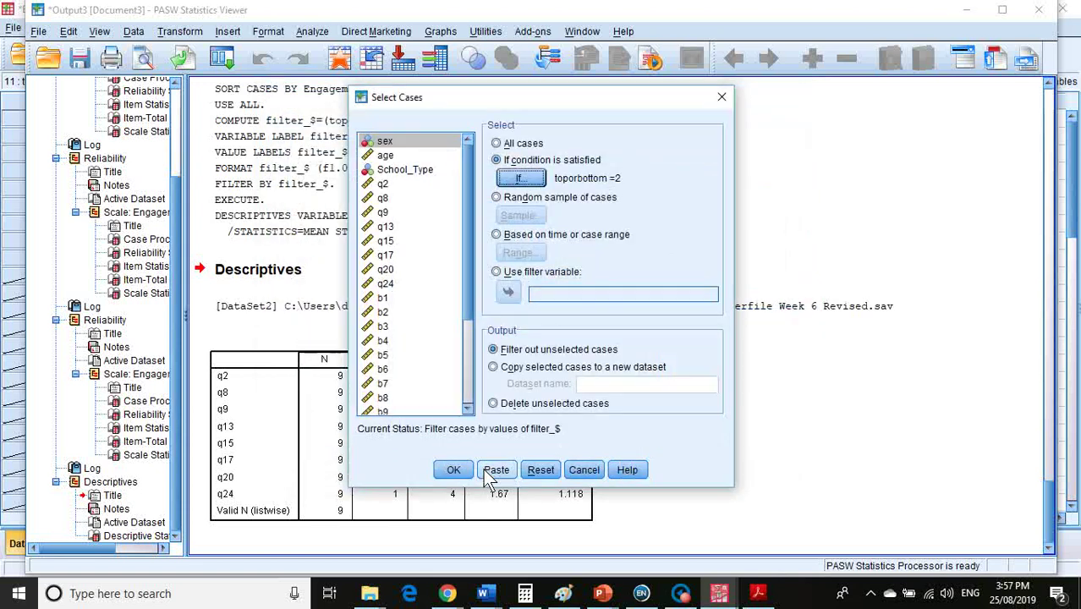
{"action": "left_click", "coordinate": [454, 470]}
Check the filtered top 25% cases in the data view and rerun Descriptives on items q2 to q24.
{"action": "left_click", "coordinate": [12, 471]}
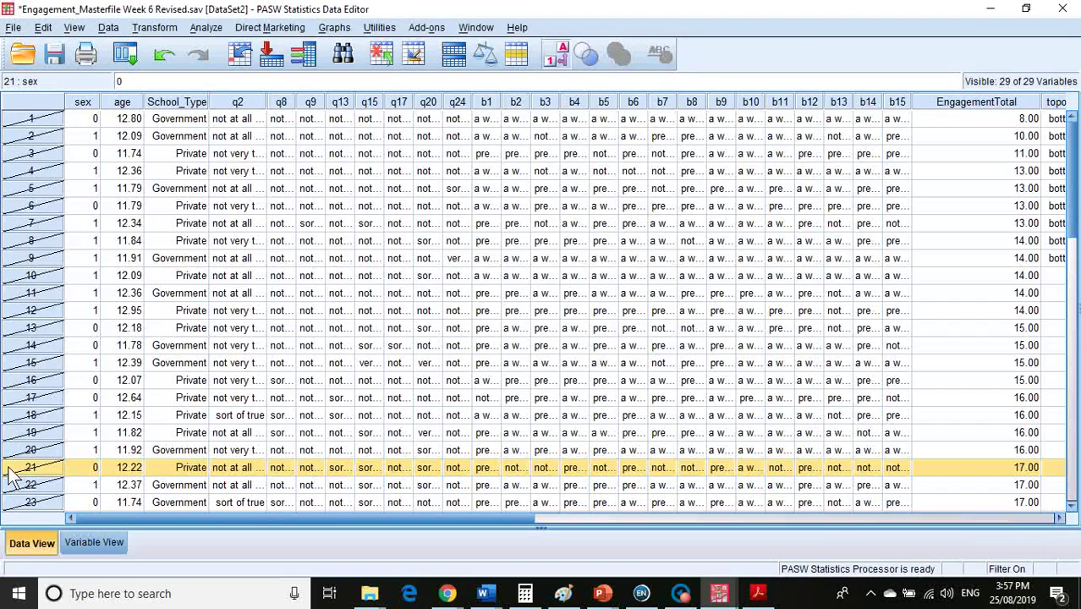
{"action": "scroll", "coordinate": [218, 254], "scroll_direction": "down", "scroll_amount": 3}
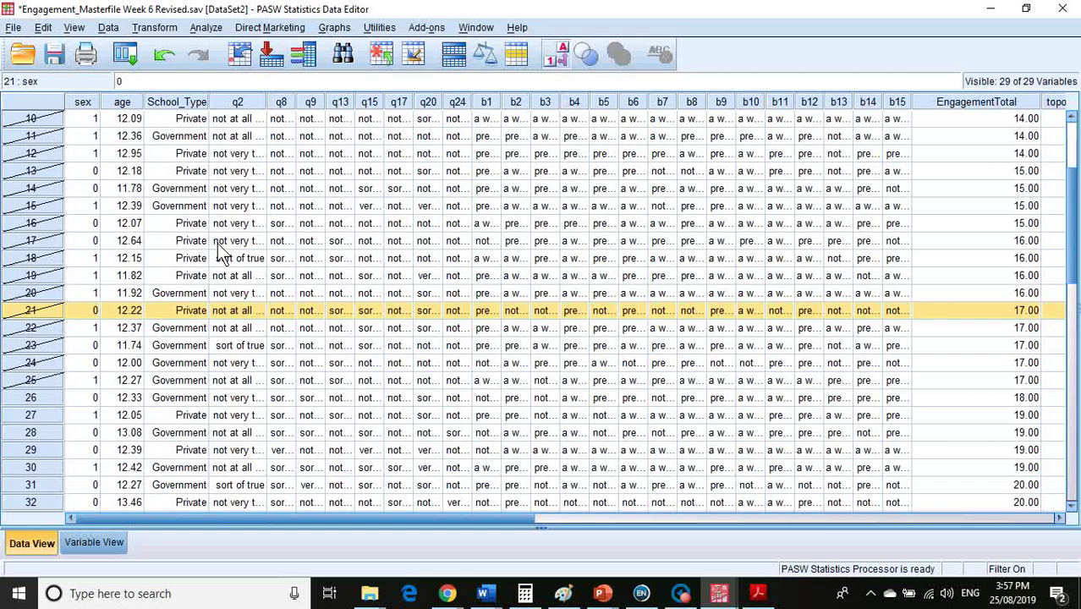
{"action": "scroll", "coordinate": [219, 251], "scroll_direction": "down", "scroll_amount": 3}
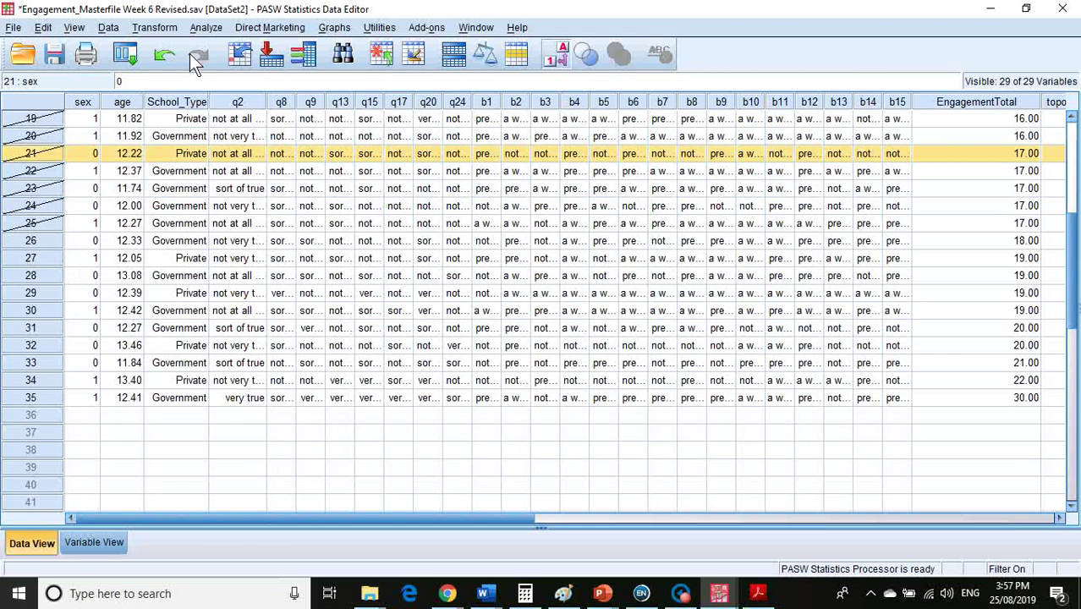
{"action": "left_click", "coordinate": [205, 27]}
{"action": "mouse_move", "coordinate": [343, 86]}
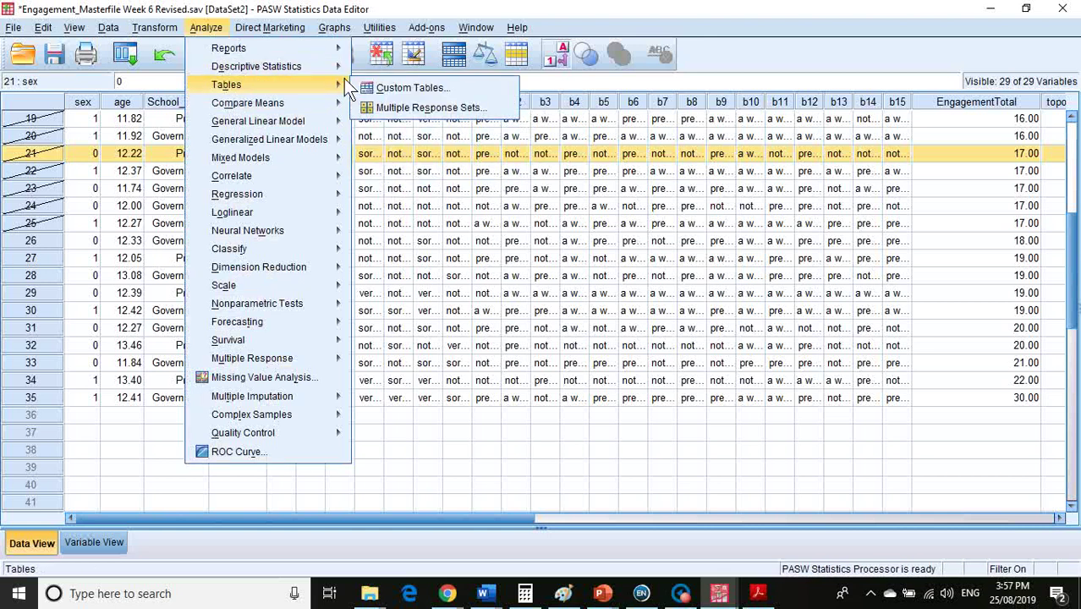
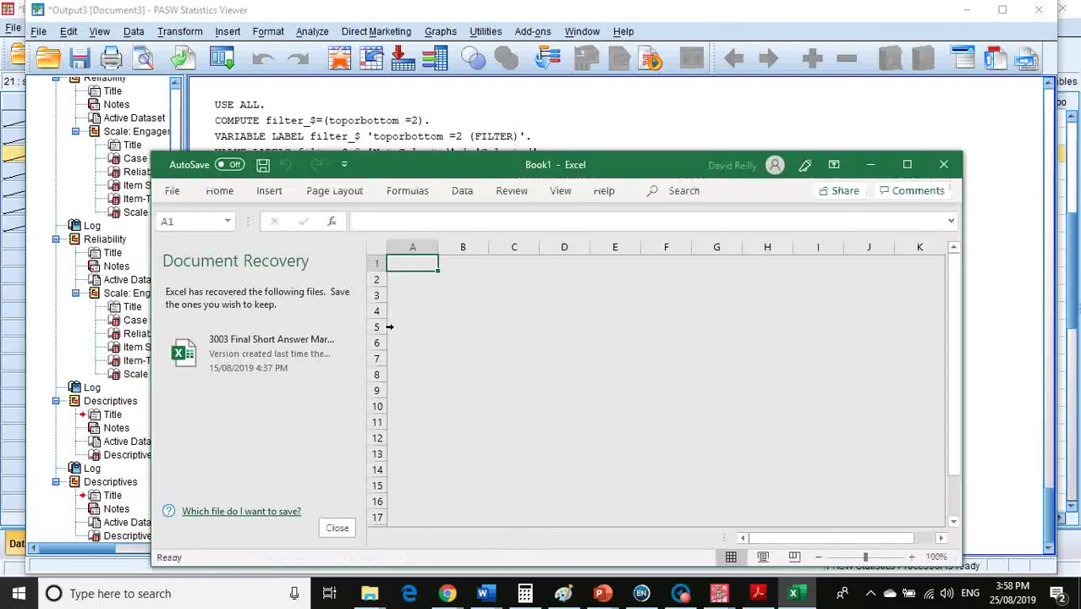
Maximize the blank Excel workbook and close its Document Recovery pane.
{"action": "left_click", "coordinate": [385, 320]}
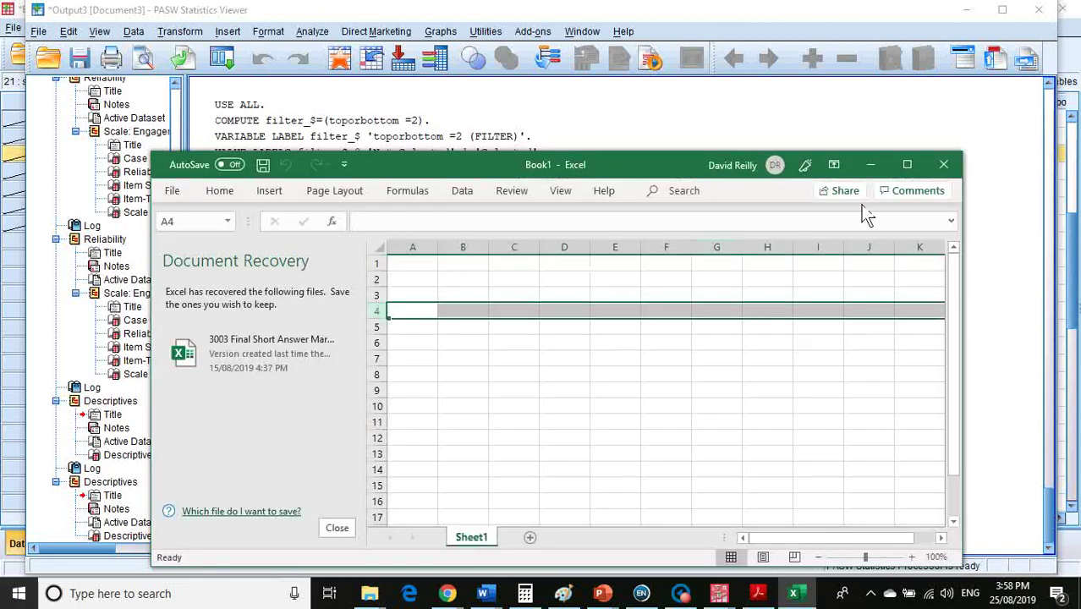
{"action": "left_click", "coordinate": [906, 164]}
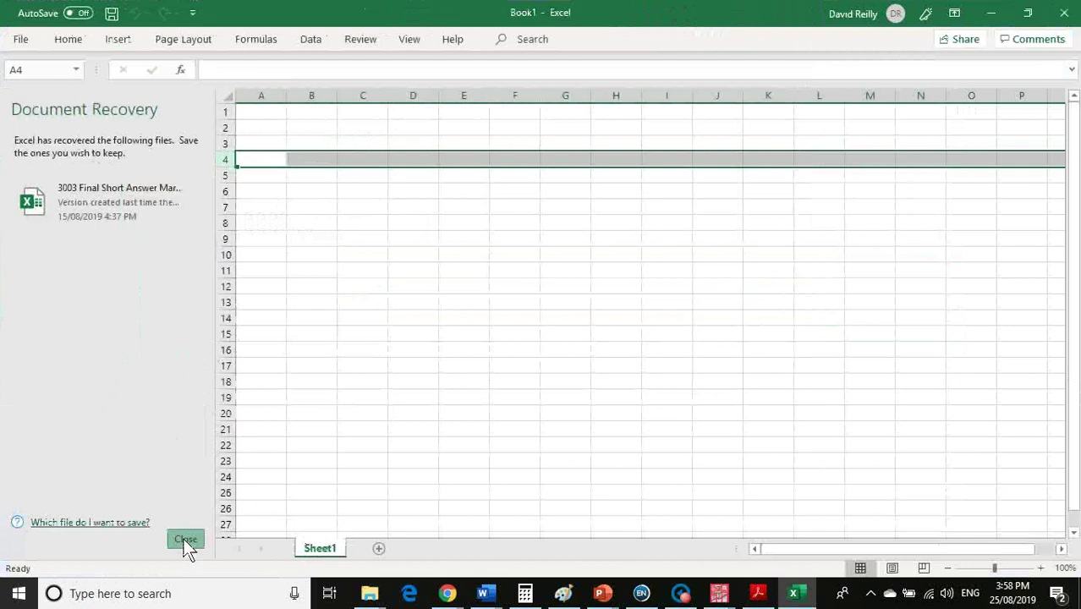
{"action": "left_click", "coordinate": [185, 540]}
{"action": "key", "text": "alt"}
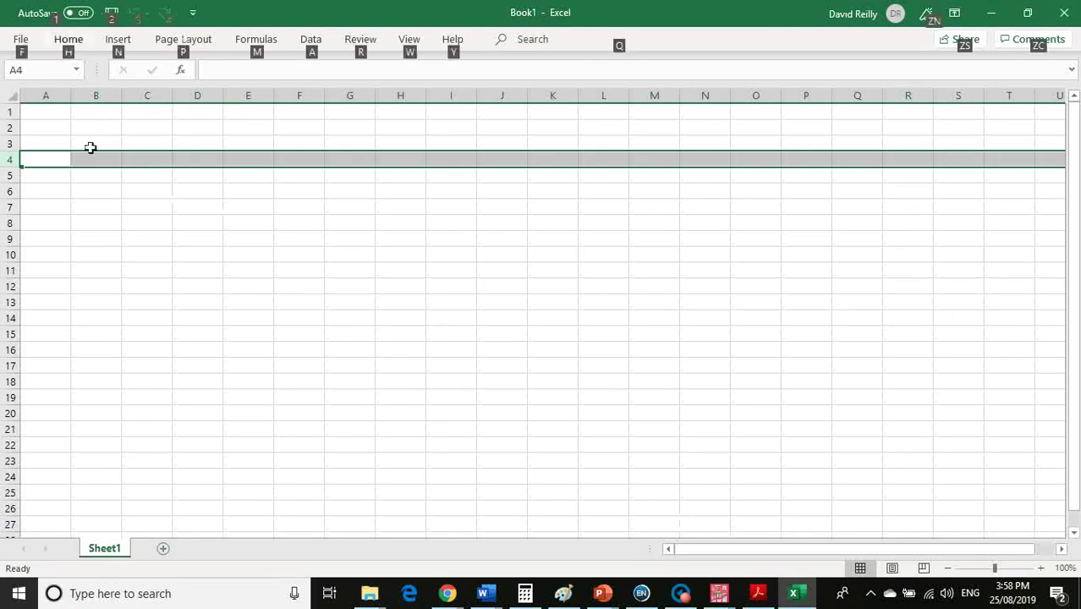
Copy the bottom group's Descriptive Statistics table from the PASW output into the Excel sheet at cell A1.
{"action": "left_click", "coordinate": [62, 114]}
{"action": "key", "text": "alt+Tab"}
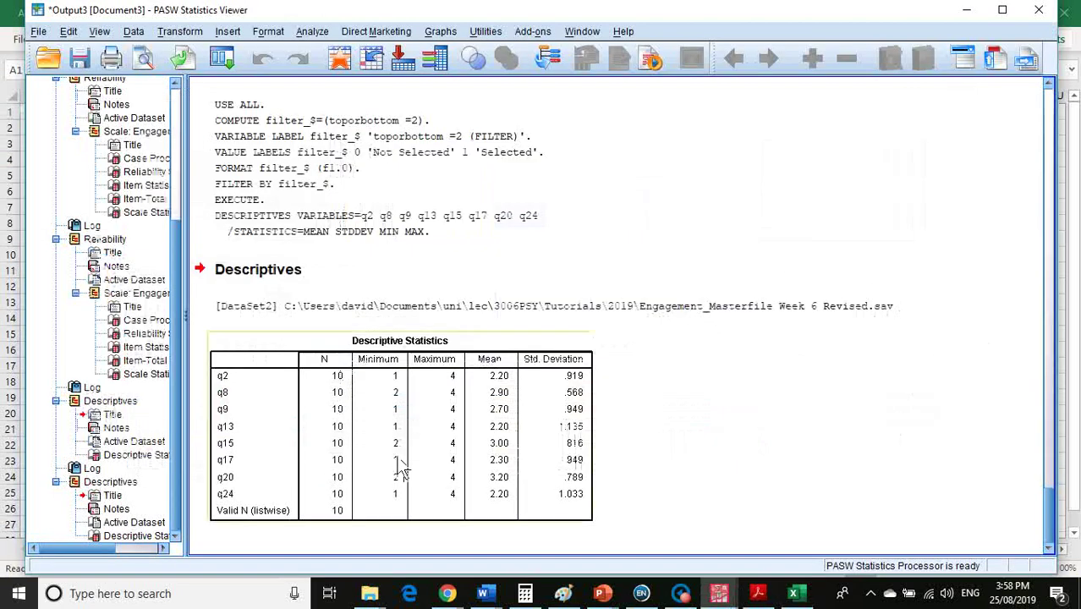
{"action": "scroll", "coordinate": [401, 469], "scroll_direction": "up", "scroll_amount": 5}
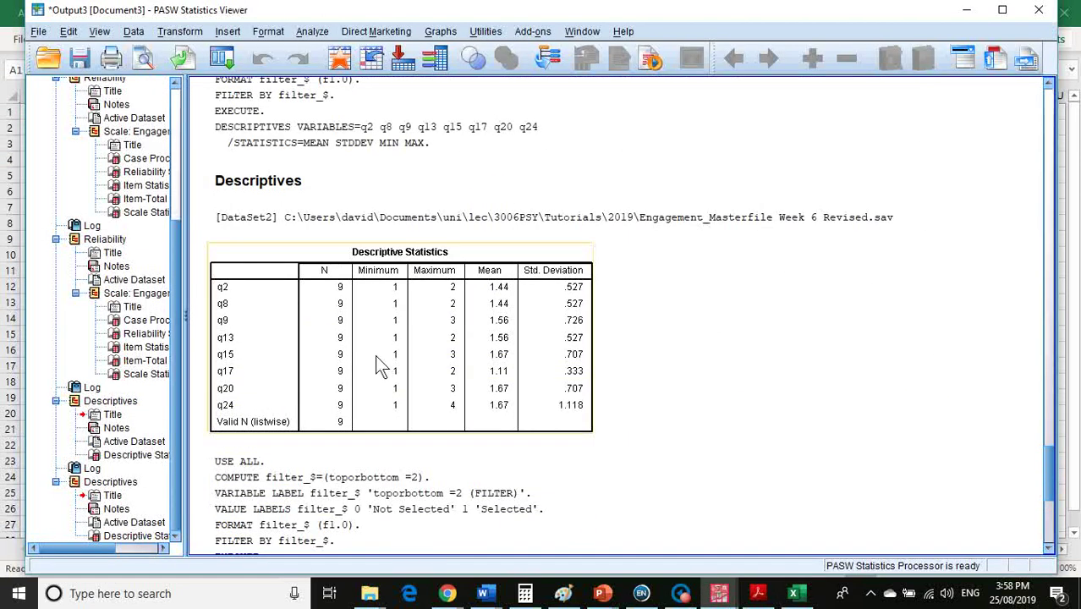
{"action": "right_click", "coordinate": [425, 323]}
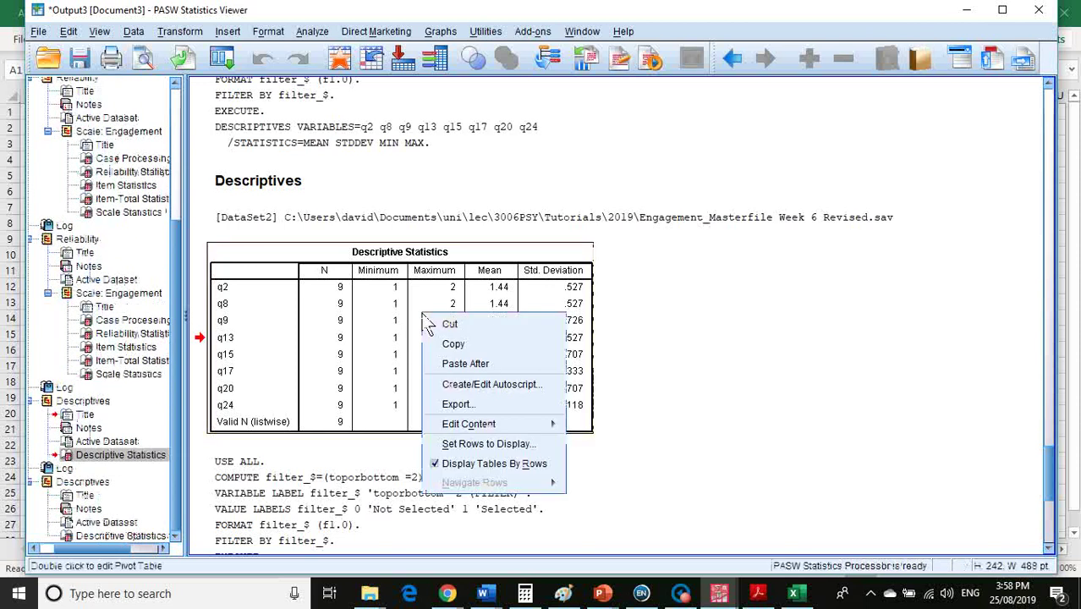
{"action": "left_click", "coordinate": [453, 346]}
{"action": "key", "text": "alt+Tab"}
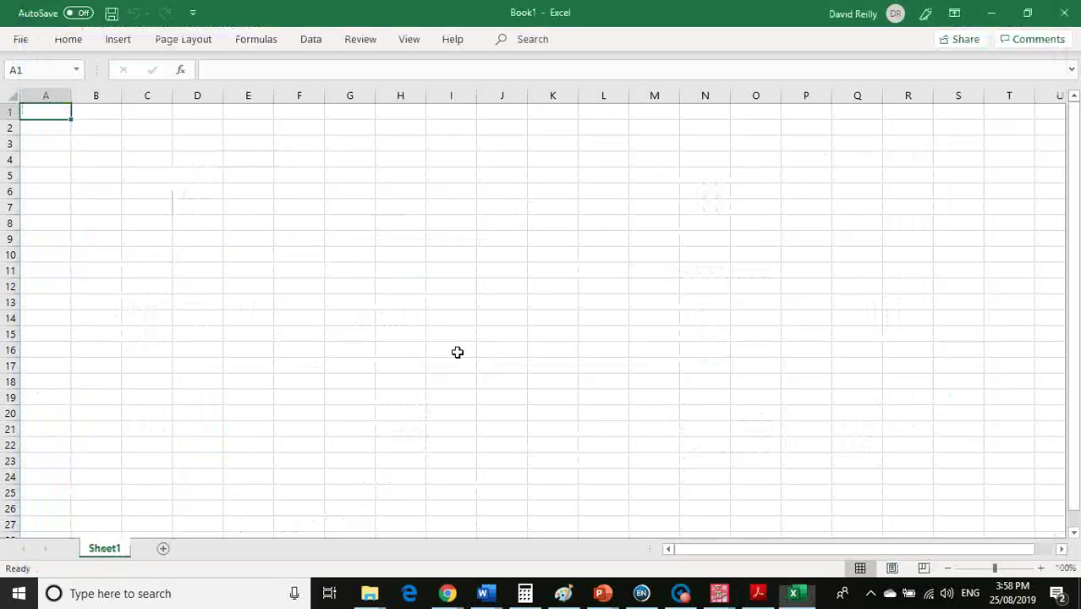
{"action": "key", "text": "ctrl+v"}
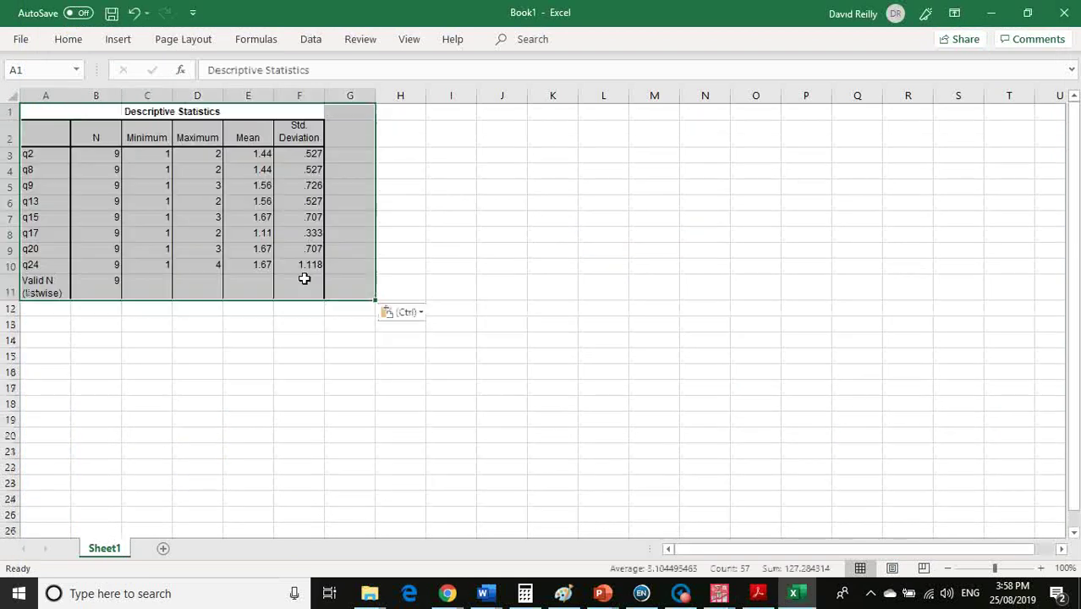
Replace the pasted table's title in A1 with "bottom 25%".
{"action": "left_click", "coordinate": [172, 114]}
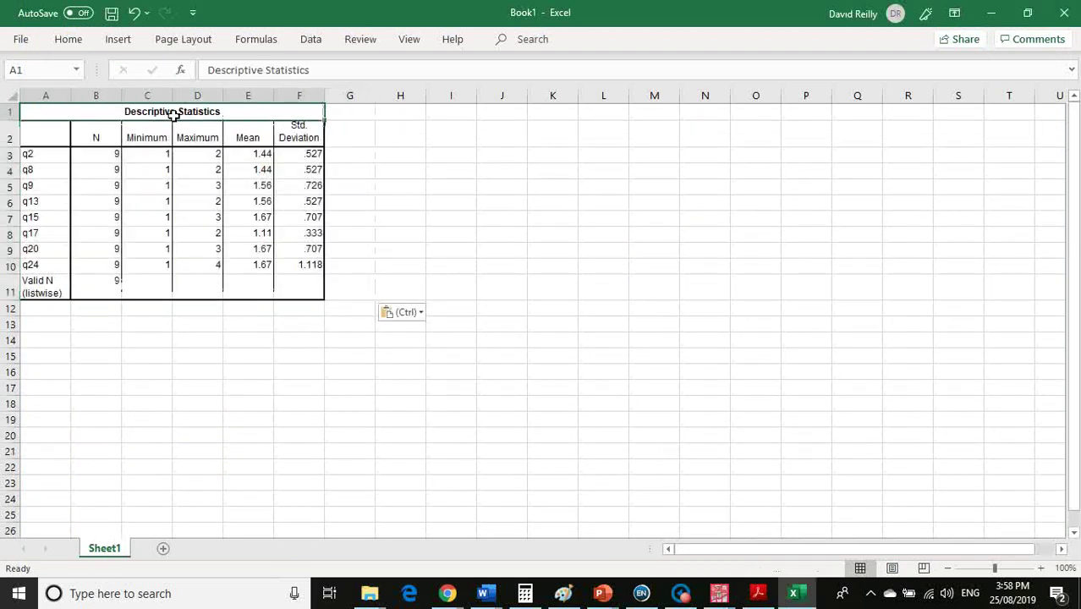
{"action": "key", "text": "F2"}
{"action": "type", "text": "bottom"}
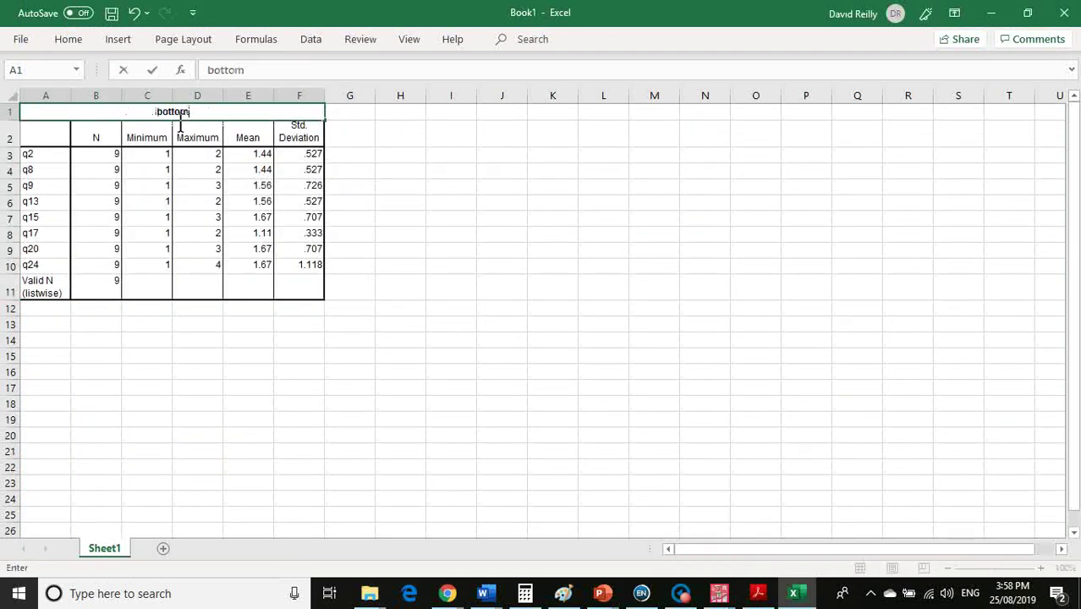
{"action": "type", "text": " 25"}
{"action": "key", "text": "BackSpace"}
{"action": "type", "text": "5%"}
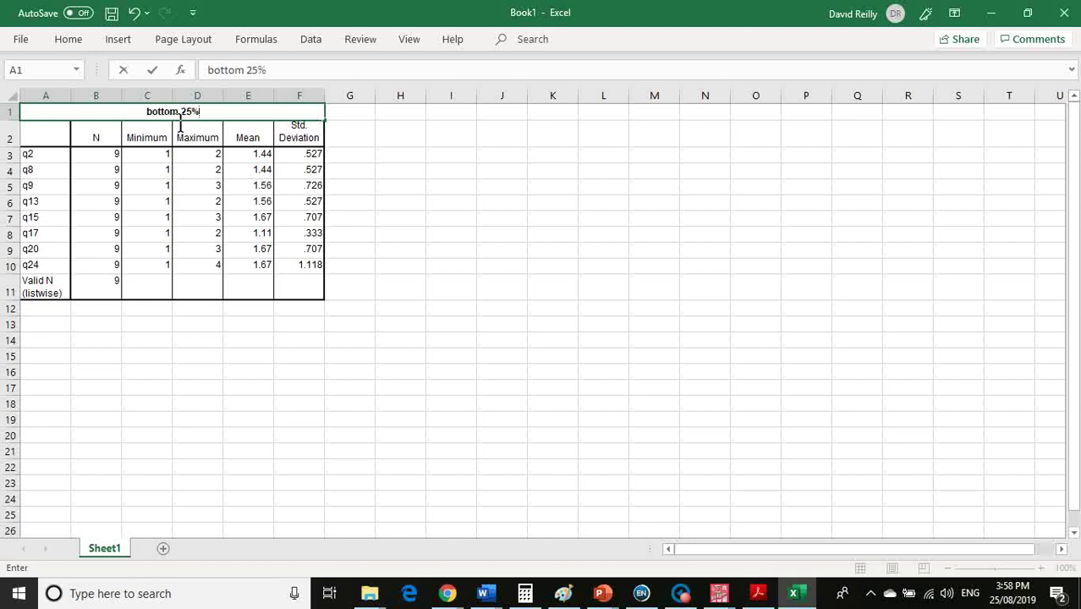
Copy the toporbottom = 2 Descriptive Statistics table from the PASW output into the Excel sheet at cell I1.
{"action": "key", "text": "alt+Tab"}
{"action": "scroll", "coordinate": [364, 338], "scroll_direction": "down", "scroll_amount": 10}
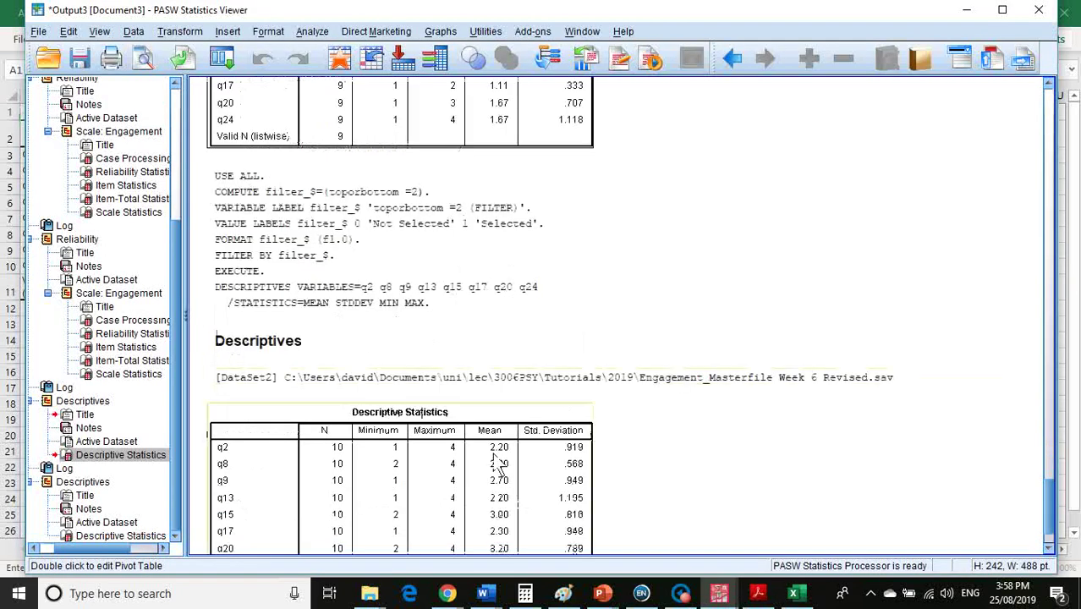
{"action": "right_click", "coordinate": [471, 381]}
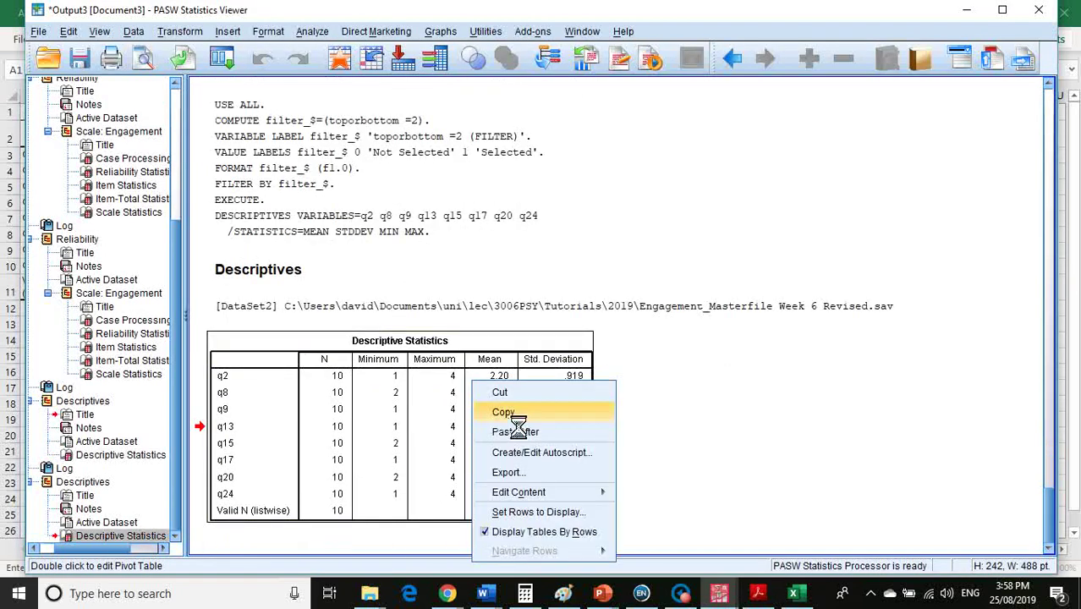
{"action": "left_click", "coordinate": [623, 416]}
{"action": "key", "text": "alt+Tab"}
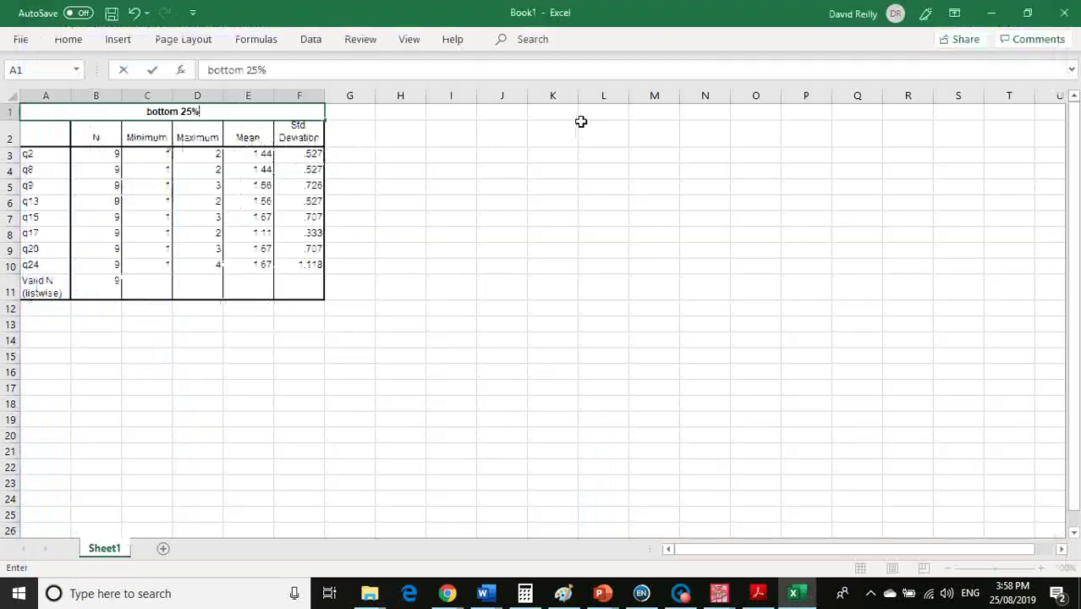
{"action": "left_click", "coordinate": [461, 116]}
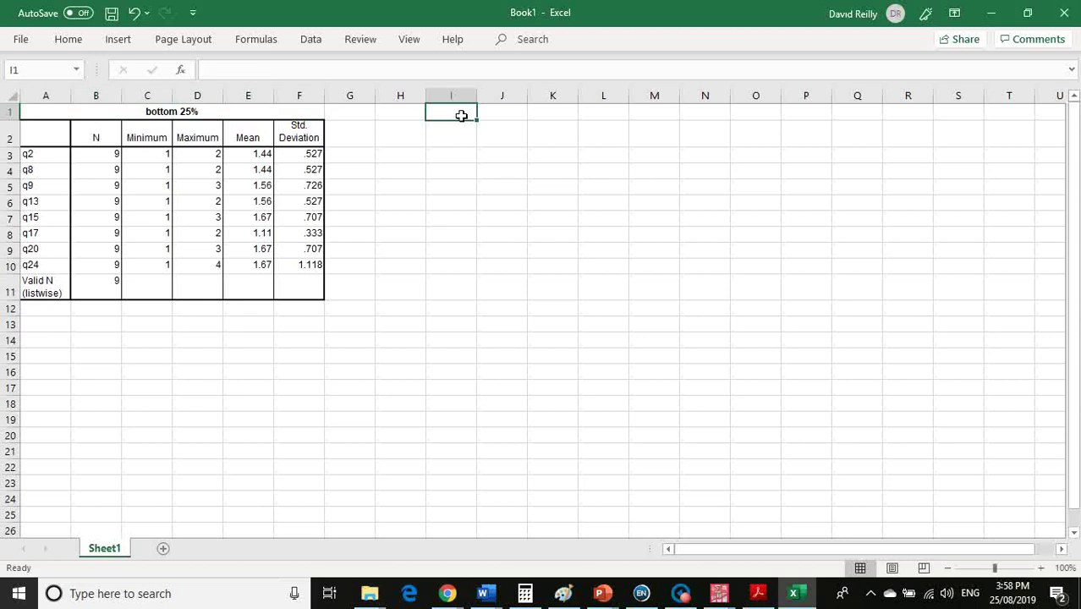
{"action": "key", "text": "ctrl+v"}
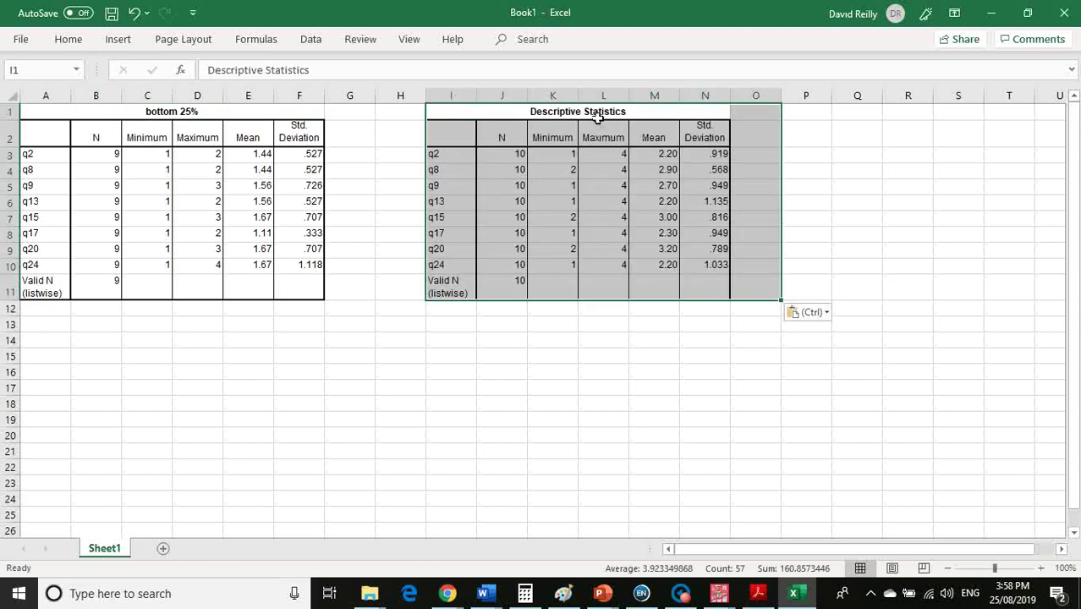
Replace the second table's title in I1 with "top 25%".
{"action": "left_click", "coordinate": [598, 117]}
{"action": "type", "text": "top 2"}
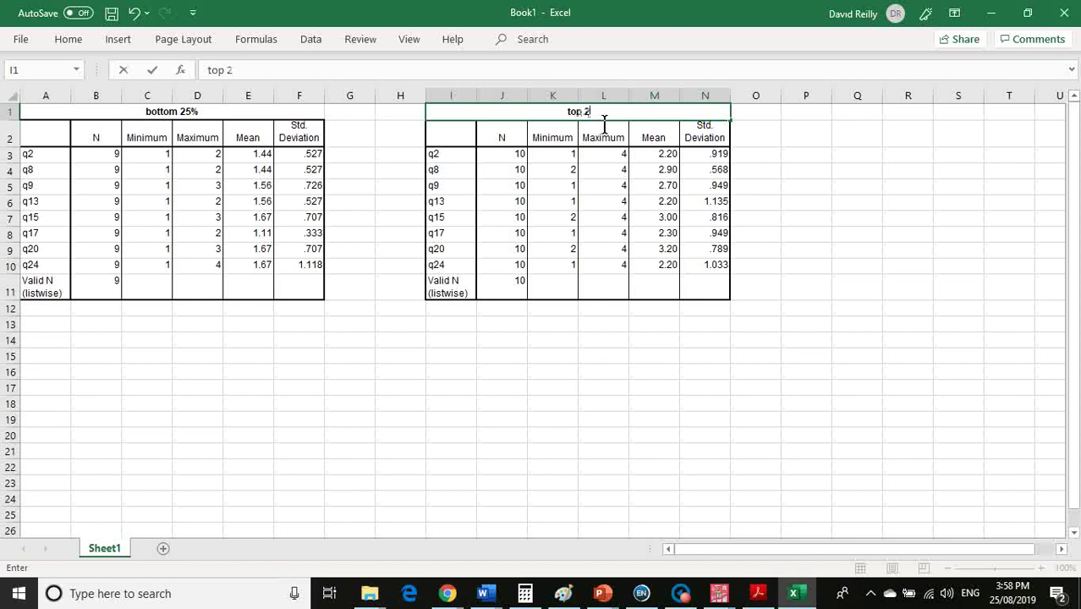
{"action": "type", "text": "5%"}
{"action": "key", "text": "Tab"}
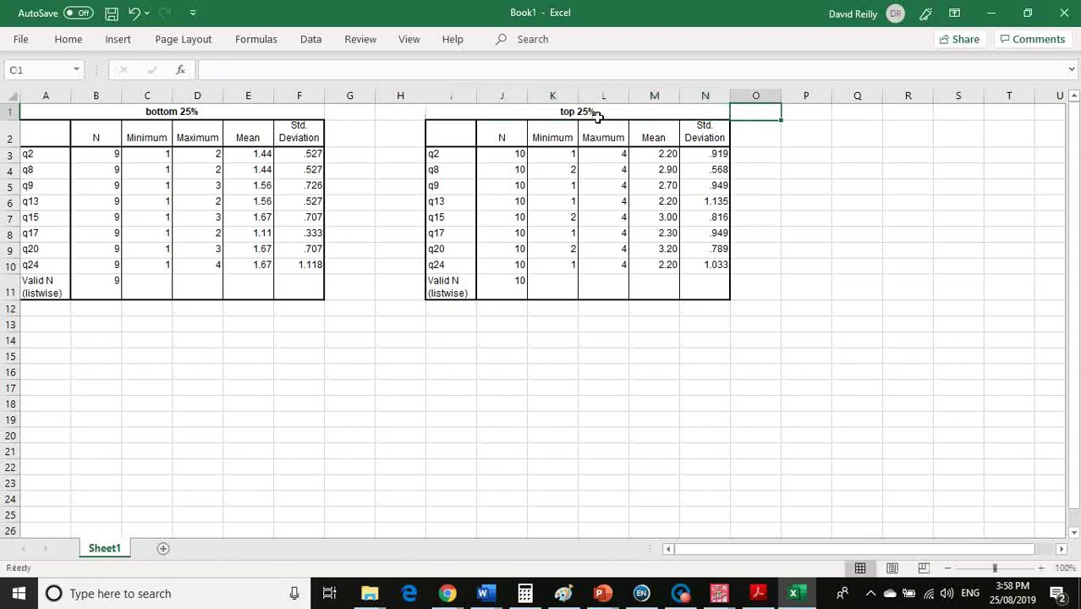
Add the heading "Discrimination" in P2 and widen column P so the heading fits on one line.
{"action": "key", "text": "Right"}
{"action": "key", "text": "Down"}
{"action": "key", "text": "Down"}
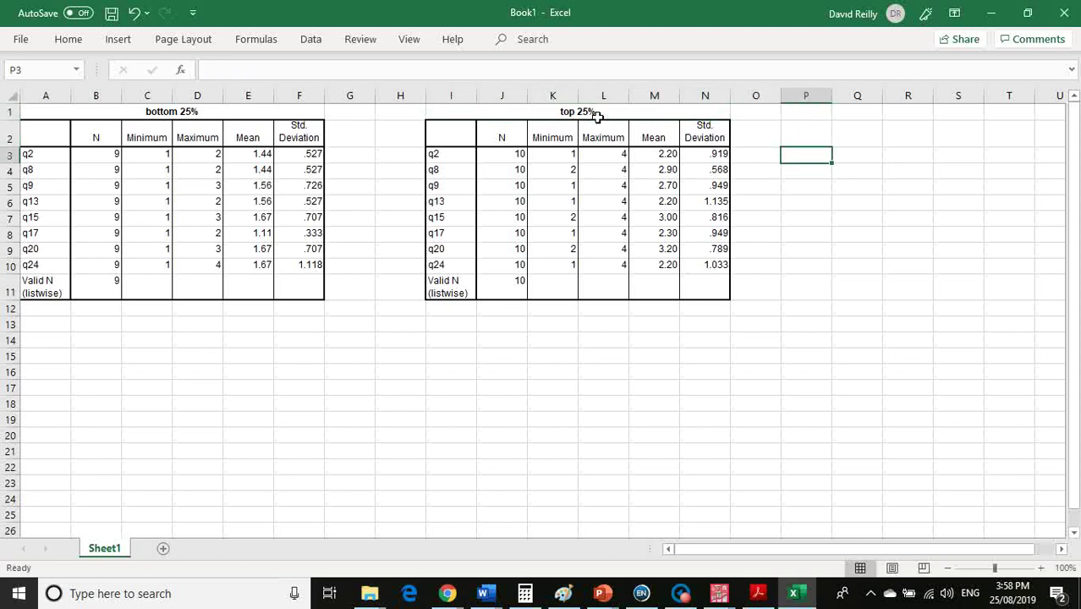
{"action": "key", "text": "Up"}
{"action": "type", "text": "Di"}
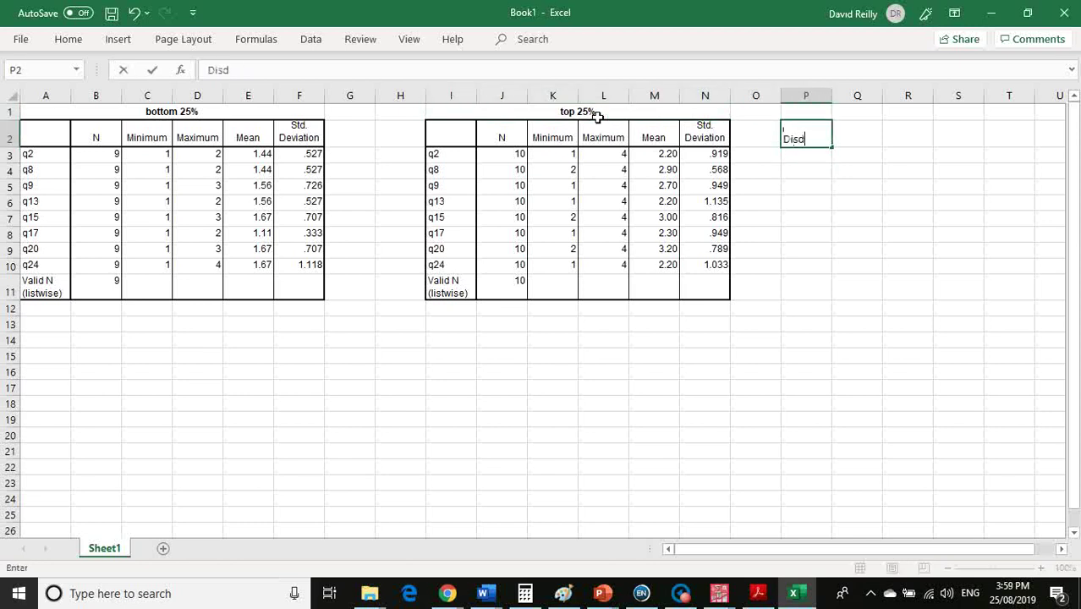
{"action": "type", "text": "scrimination"}
{"action": "key", "text": "Return"}
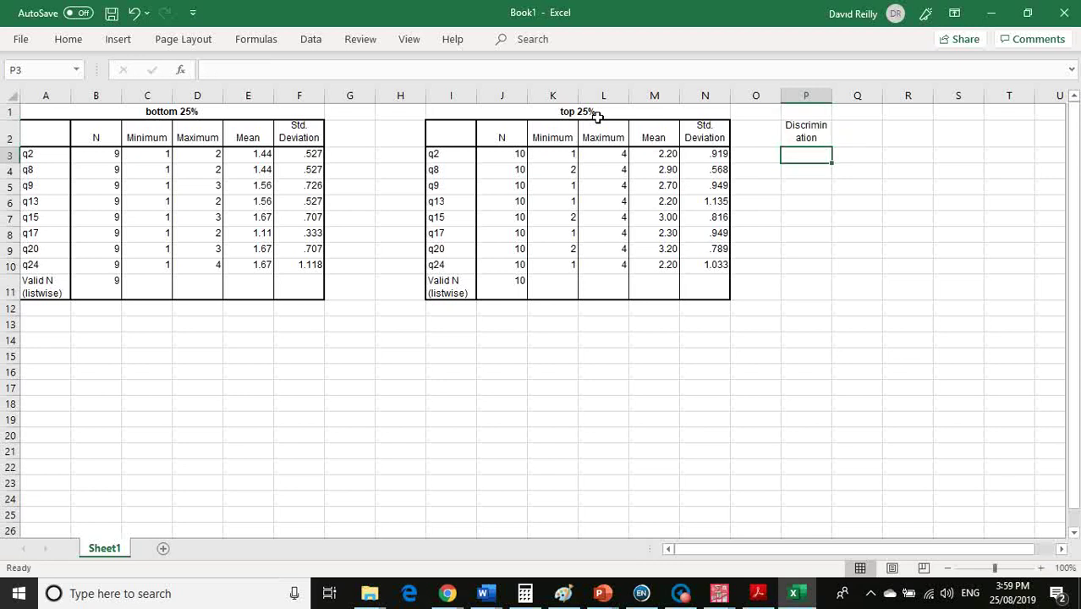
{"action": "left_click_drag", "start_coordinate": [836, 107], "coordinate": [869, 98]}
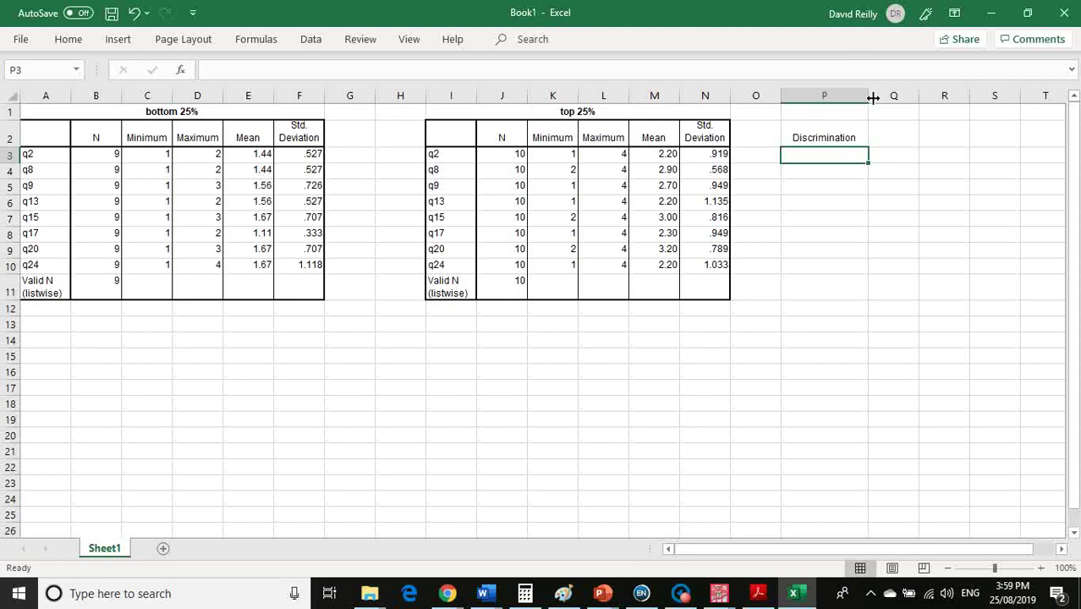
Calculate the q2 mean difference in P3 with =M3-E3, and widen column P to fit the full number.
{"action": "type", "text": "="}
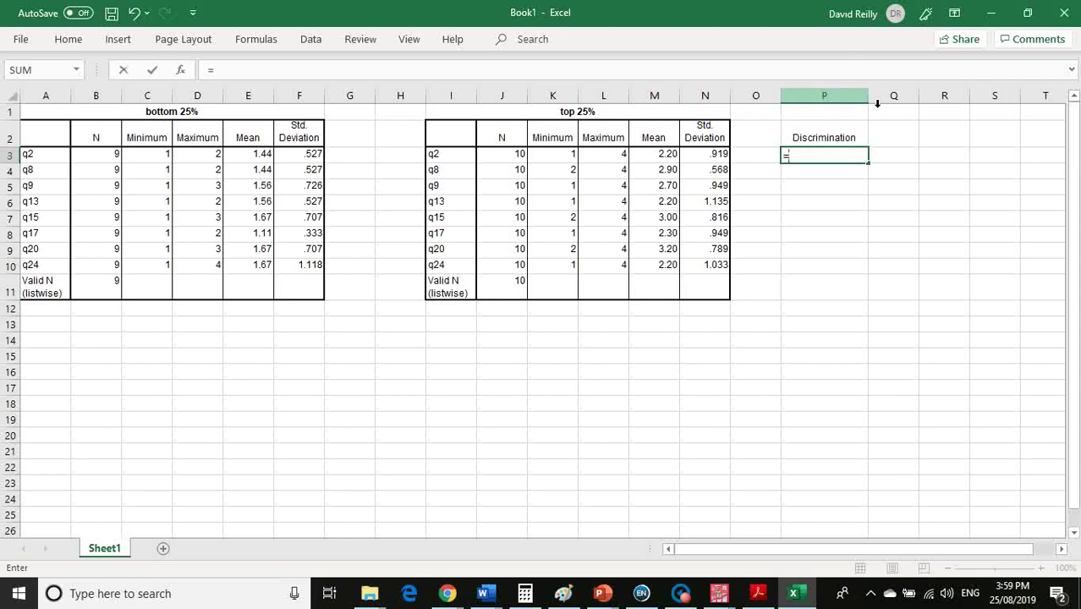
{"action": "left_click", "coordinate": [671, 157]}
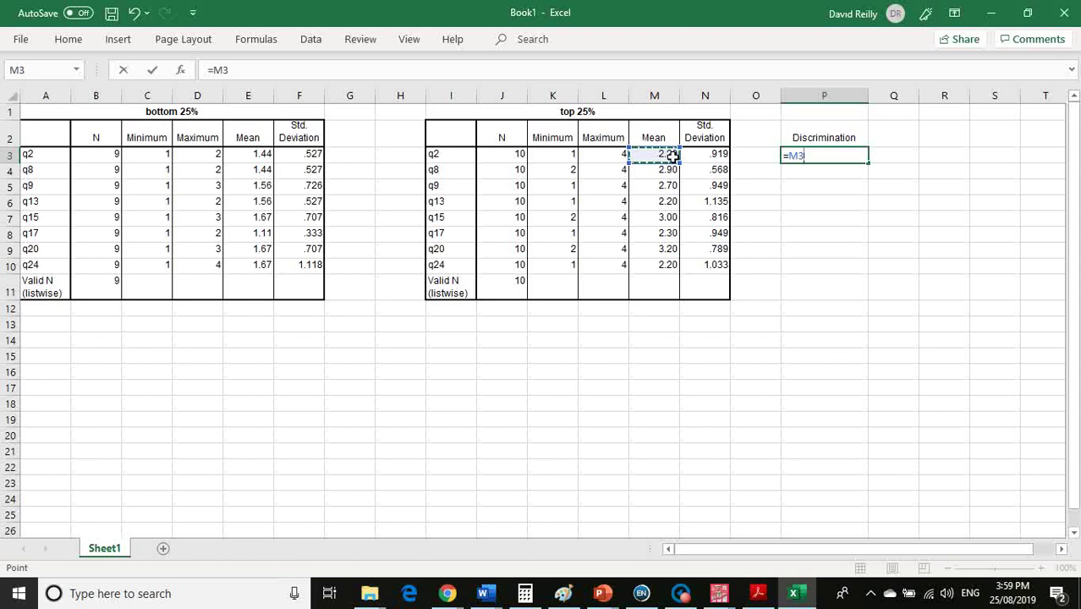
{"action": "type", "text": "-"}
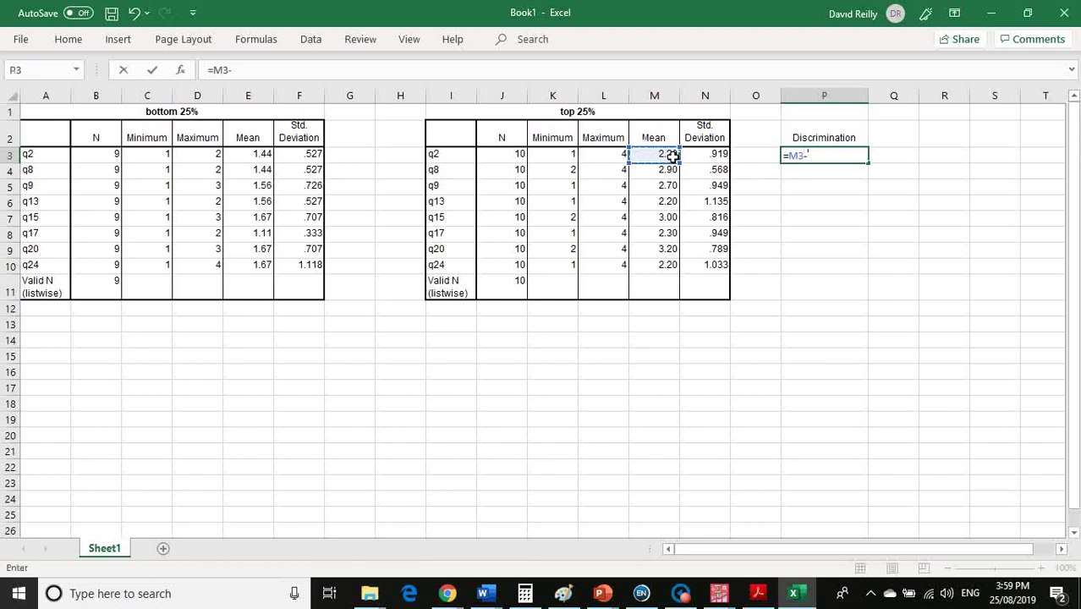
{"action": "left_click", "coordinate": [258, 157]}
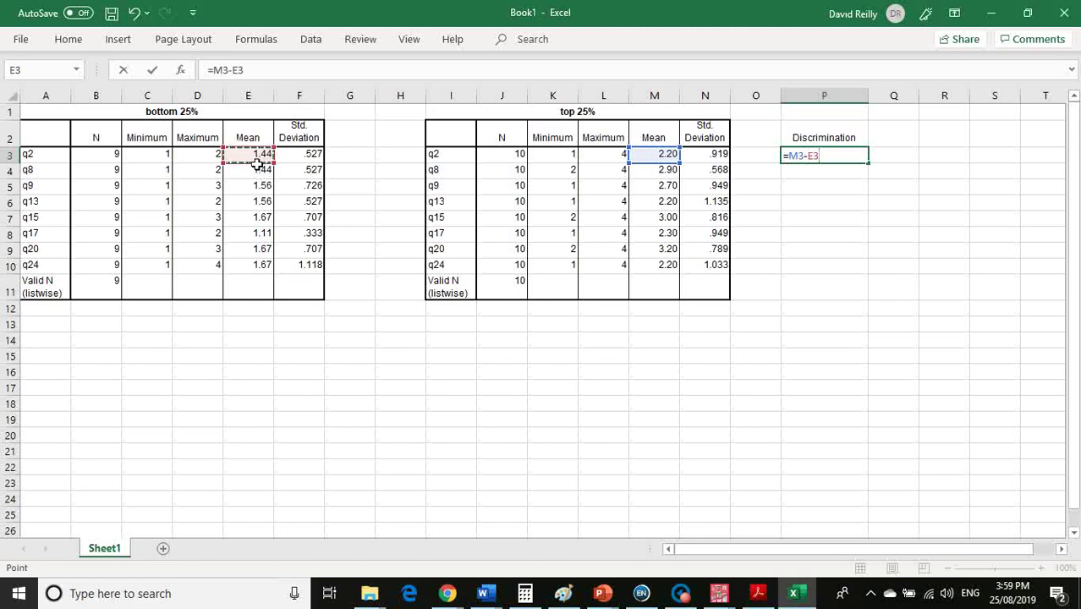
{"action": "key", "text": "Return"}
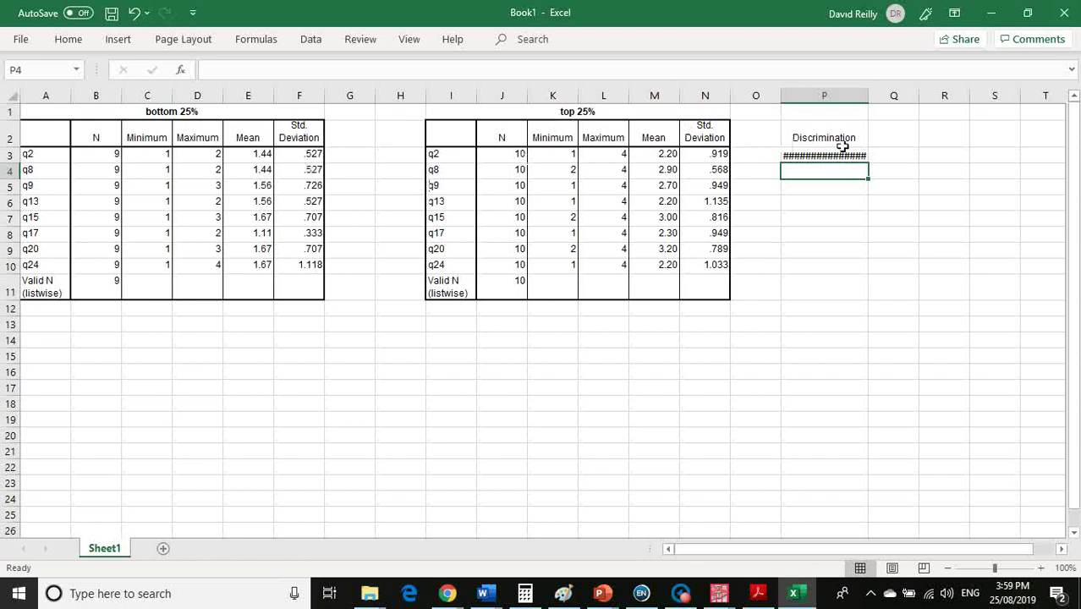
{"action": "left_click", "coordinate": [827, 158]}
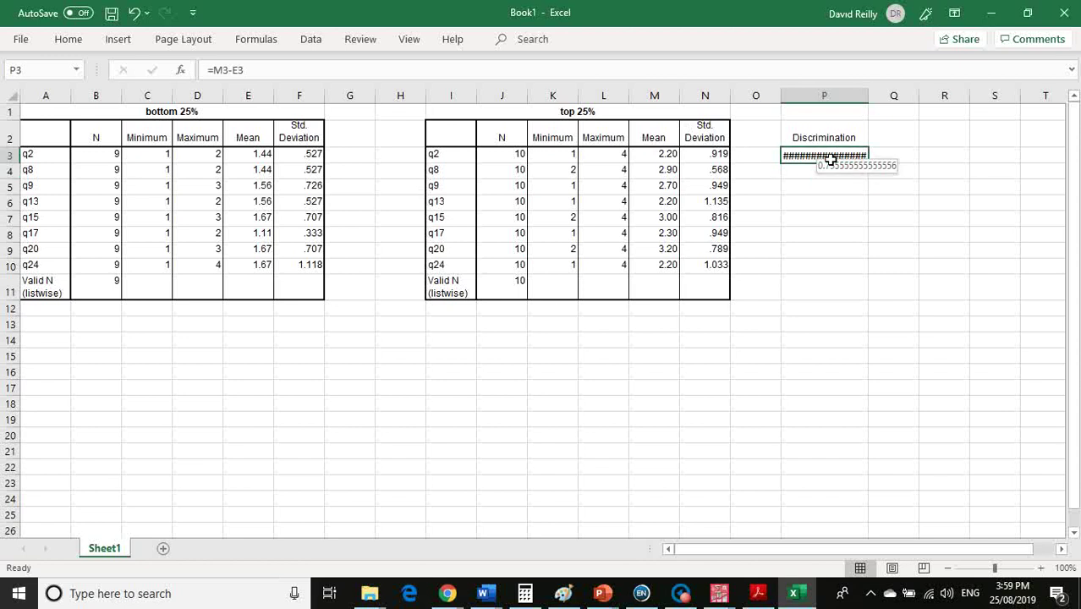
{"action": "left_click_drag", "start_coordinate": [871, 105], "coordinate": [937, 110]}
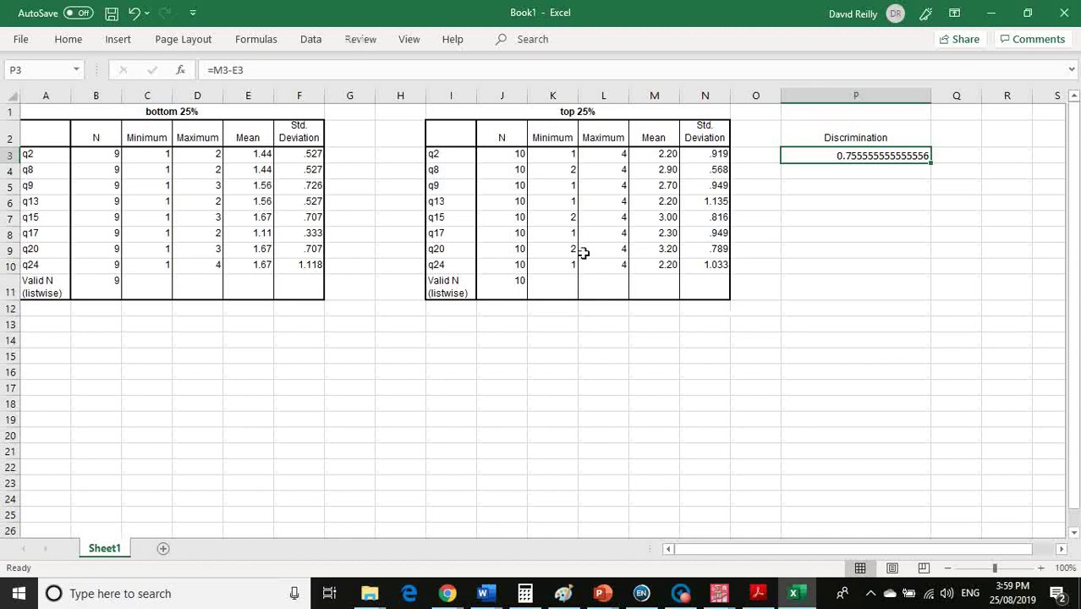
Format P3 as a number with 2 decimal places and fill its formula down to P10.
{"action": "right_click", "coordinate": [849, 159]}
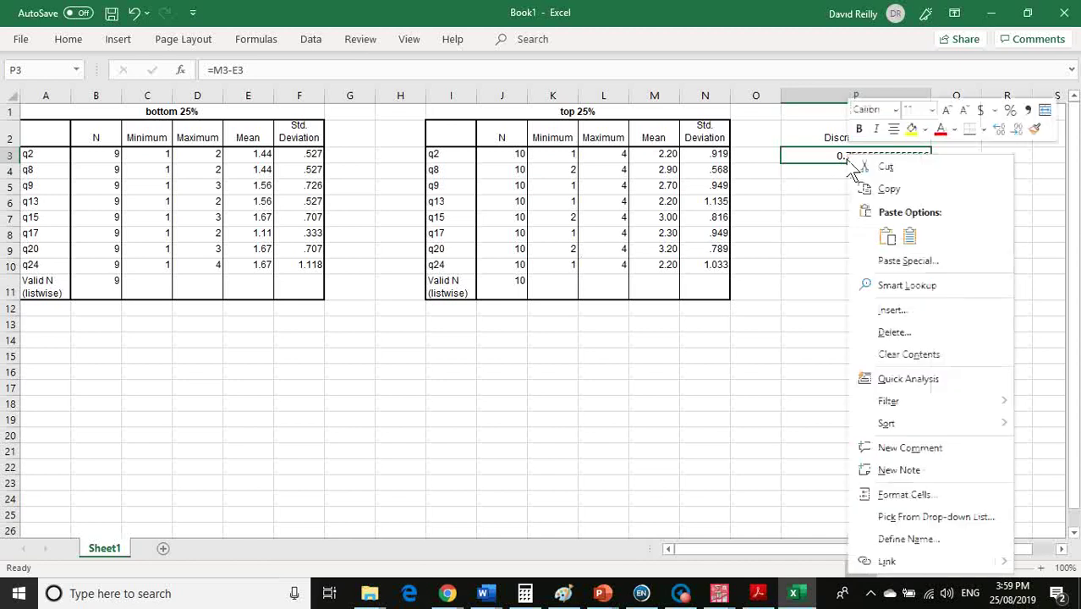
{"action": "left_click", "coordinate": [920, 506]}
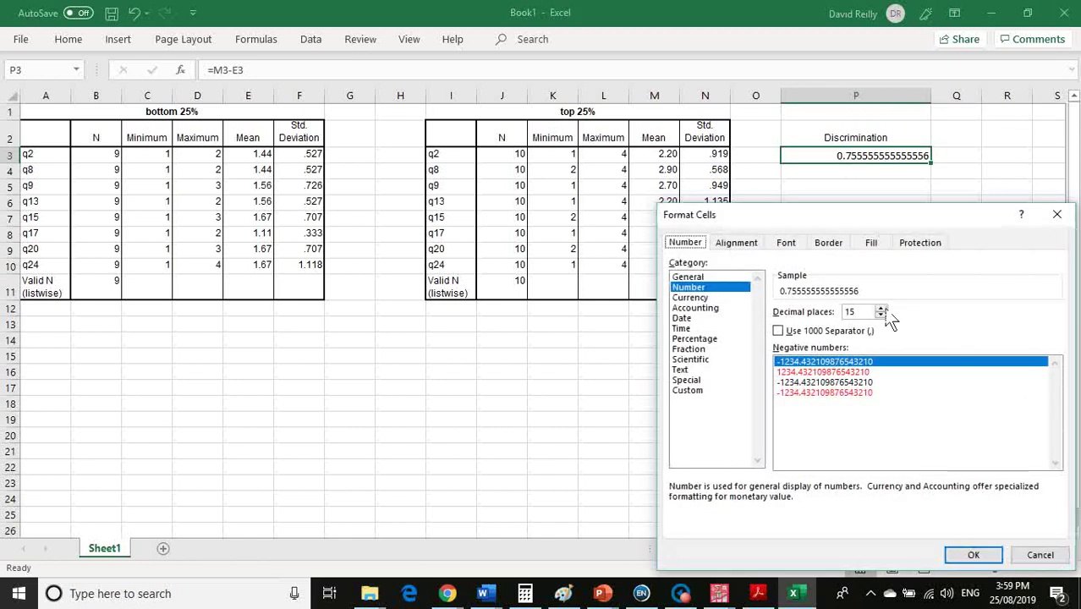
{"action": "double_click", "coordinate": [871, 314]}
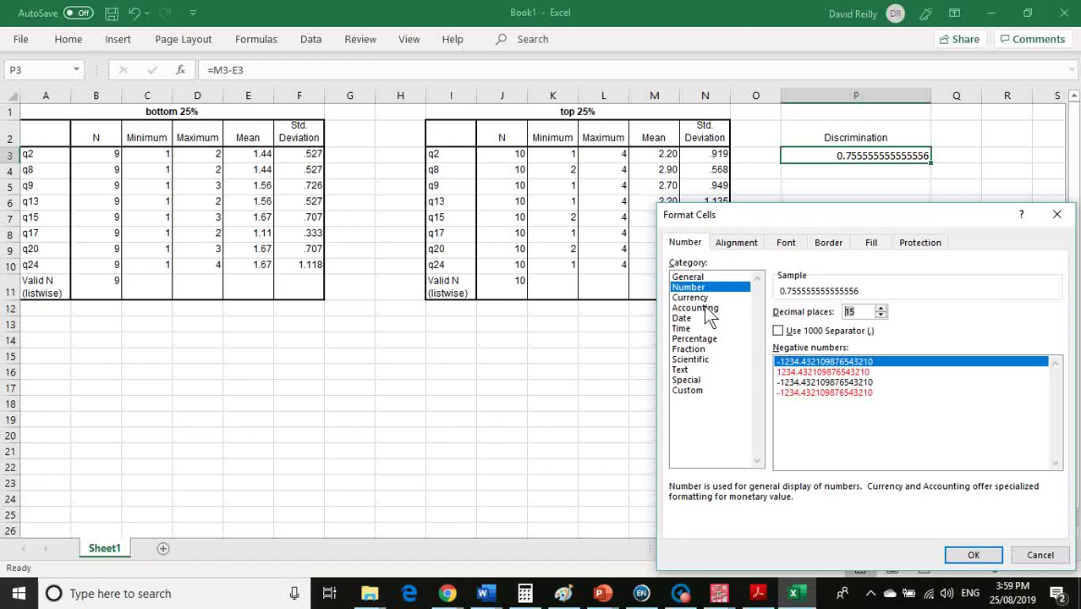
{"action": "type", "text": "2"}
{"action": "left_click", "coordinate": [972, 555]}
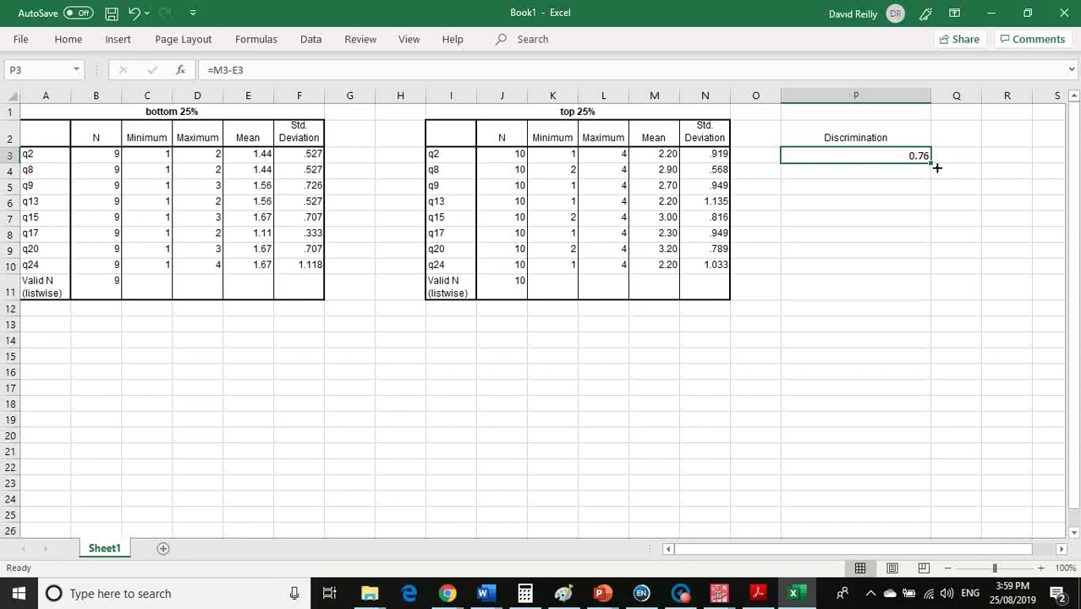
{"action": "left_click_drag", "start_coordinate": [937, 169], "coordinate": [911, 283]}
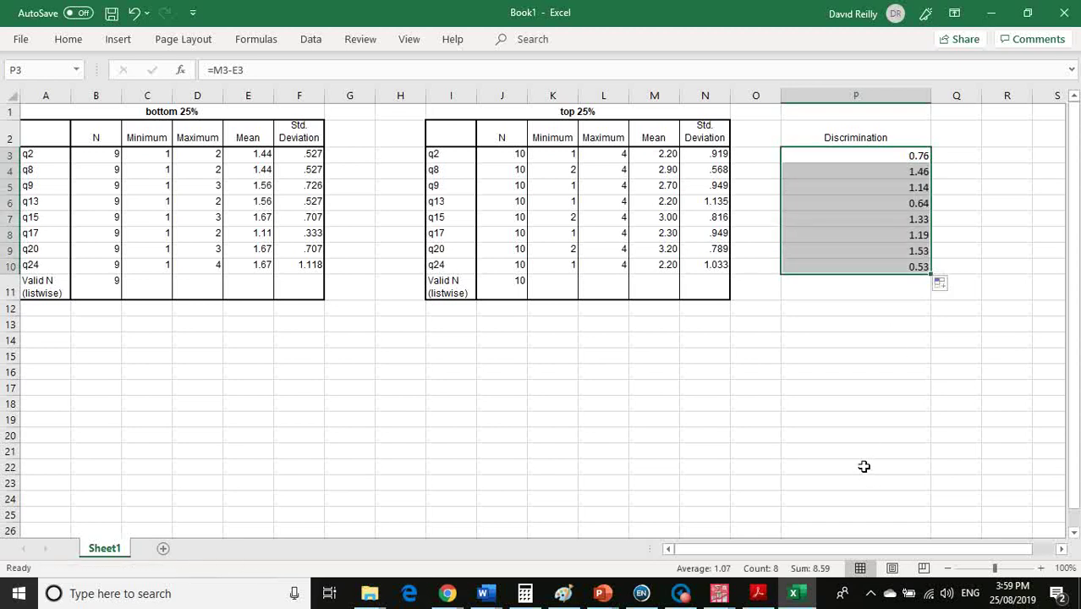
Highlight in turn the bottom 25% means, the top 25% means and the Discrimination values to review what gets reported.
{"action": "left_click_drag", "start_coordinate": [258, 154], "coordinate": [258, 264]}
{"action": "key", "text": "ctrl+c"}
{"action": "left_click_drag", "start_coordinate": [656, 154], "coordinate": [656, 278]}
{"action": "key", "text": "ctrl+c"}
{"action": "left_click_drag", "start_coordinate": [918, 159], "coordinate": [917, 251]}
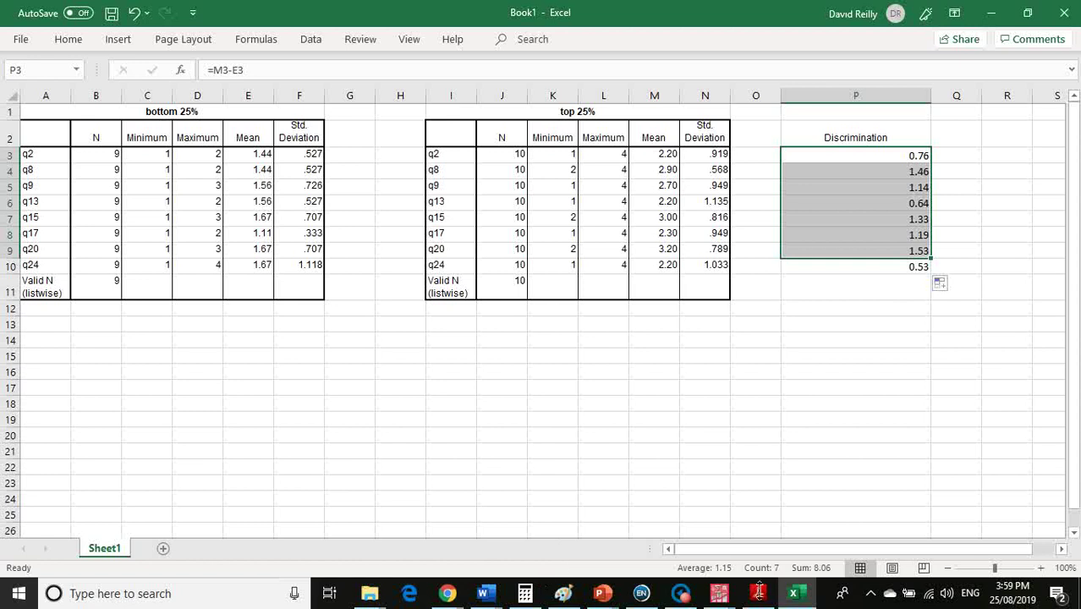
Switch to the Week 6 tutorial PDF in Acrobat Reader and examine the quartile item mean table on page 20.
{"action": "left_click", "coordinate": [758, 593]}
{"action": "scroll", "coordinate": [741, 338], "scroll_direction": "down", "scroll_amount": 10}
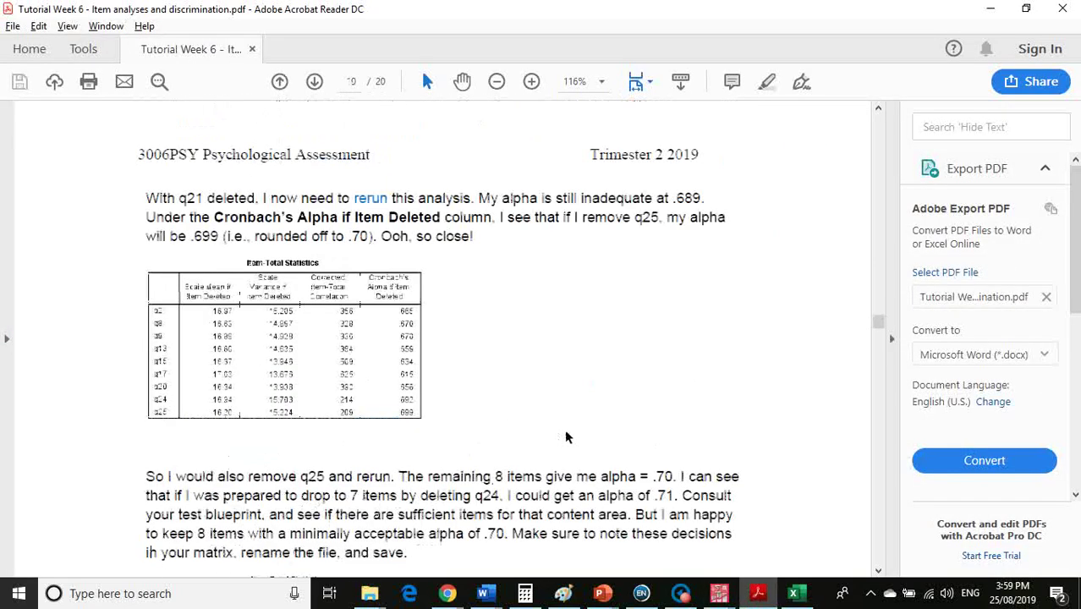
{"action": "scroll", "coordinate": [566, 437], "scroll_direction": "down", "scroll_amount": 5}
{"action": "scroll", "coordinate": [568, 436], "scroll_direction": "down", "scroll_amount": 15}
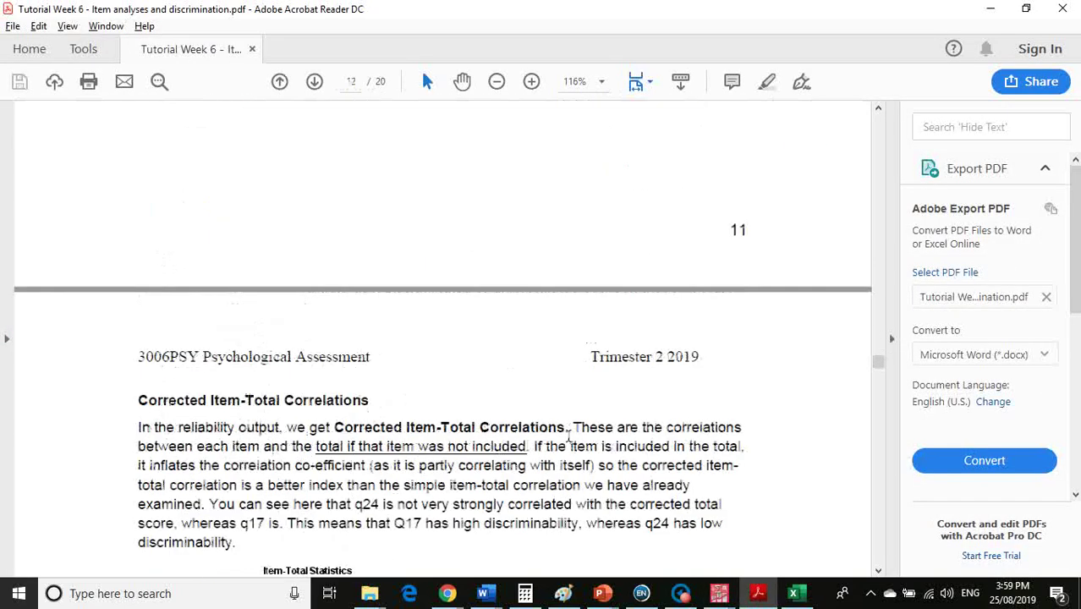
{"action": "scroll", "coordinate": [569, 437], "scroll_direction": "down", "scroll_amount": 20}
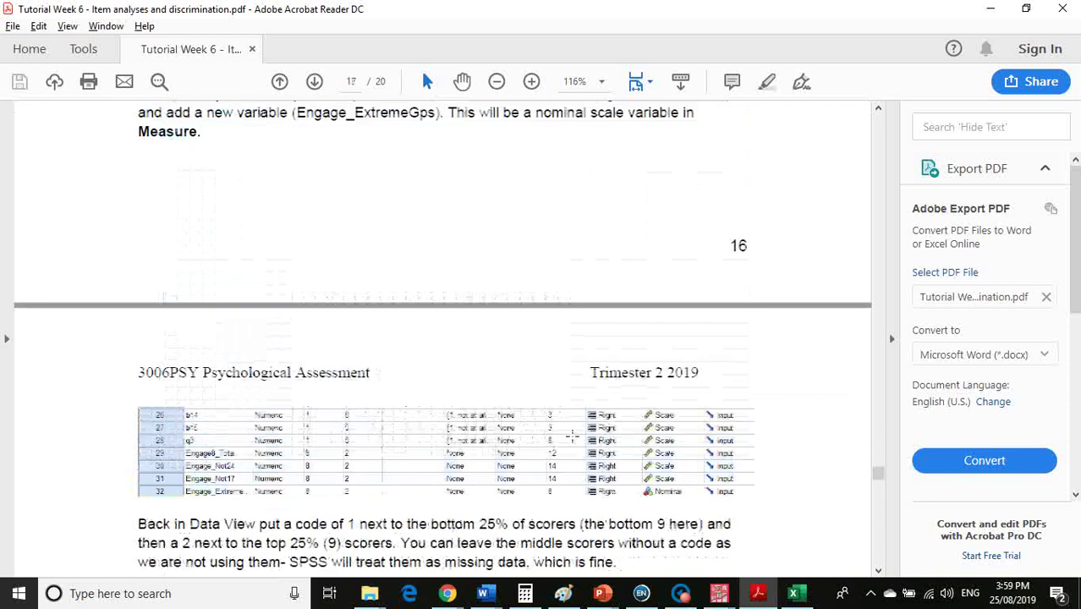
{"action": "scroll", "coordinate": [569, 437], "scroll_direction": "down", "scroll_amount": 20}
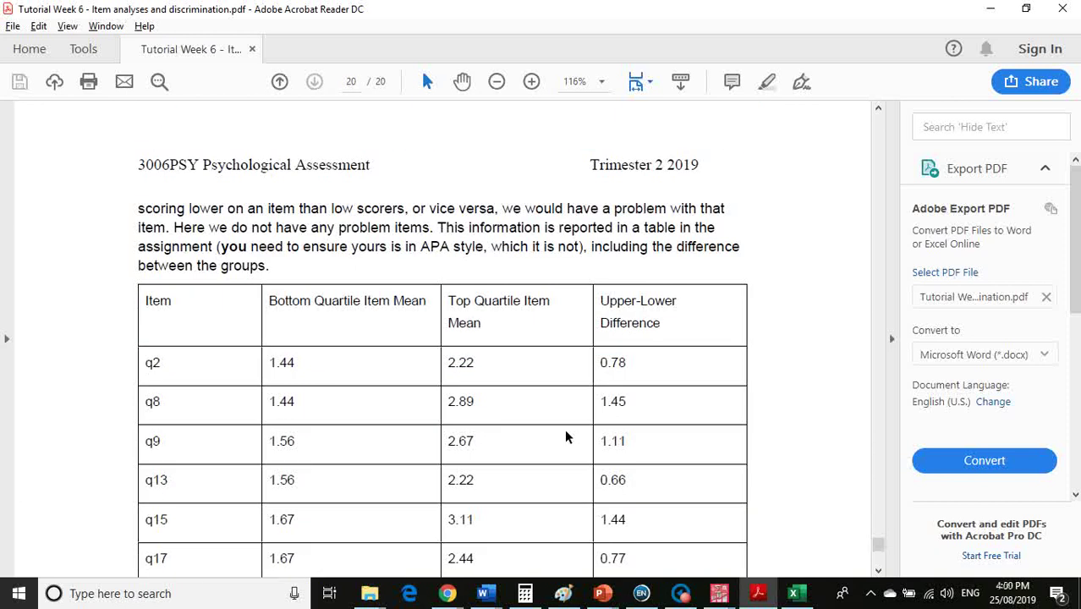
{"action": "scroll", "coordinate": [566, 437], "scroll_direction": "down", "scroll_amount": 4}
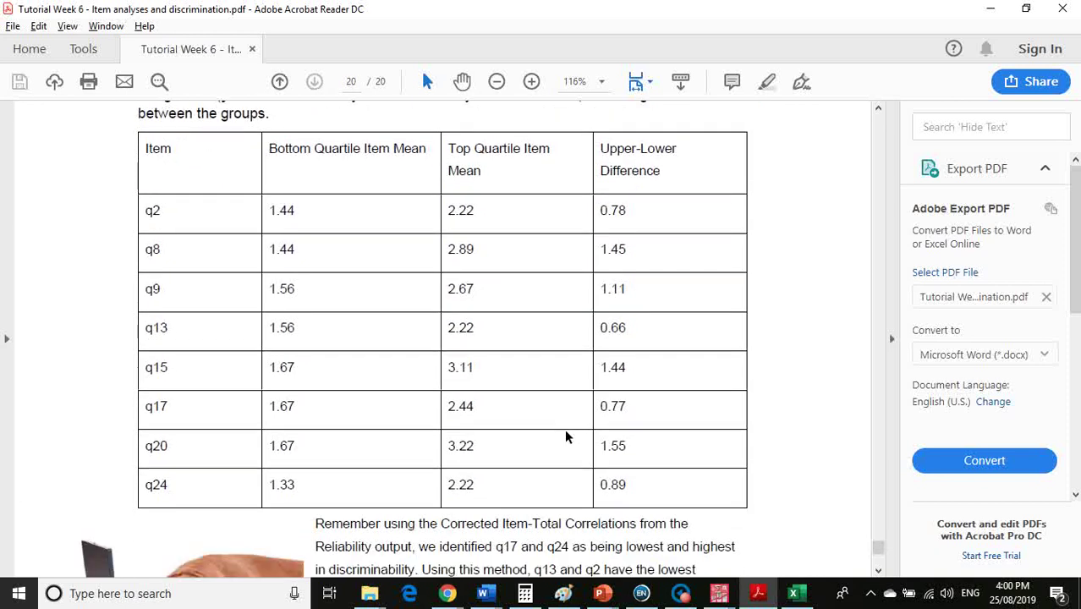